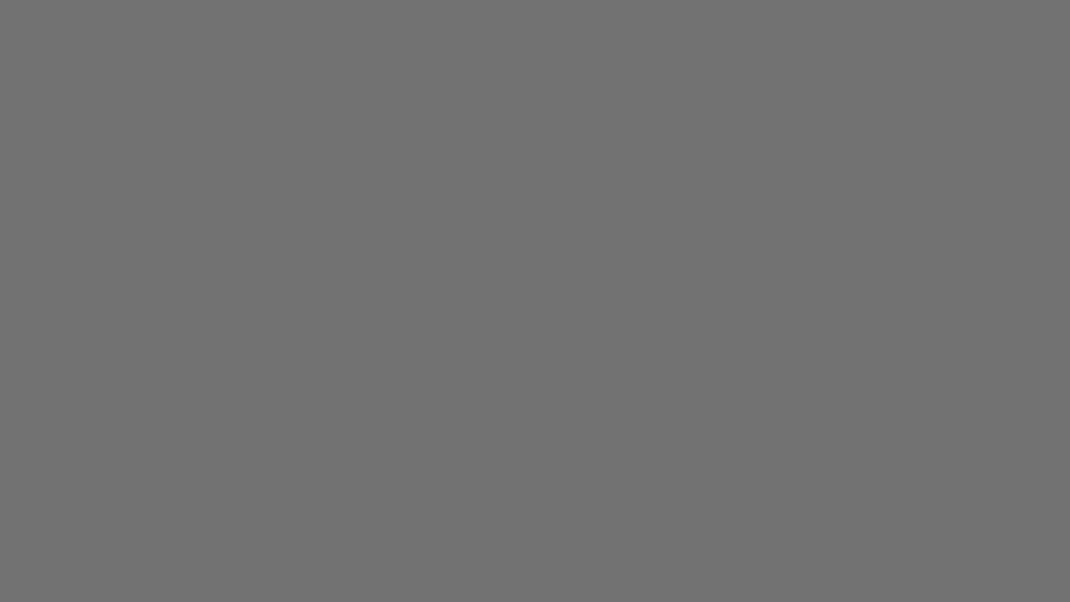
Set the scene's render engine to Workbench.
middle_drag(475, 242, 660, 173)
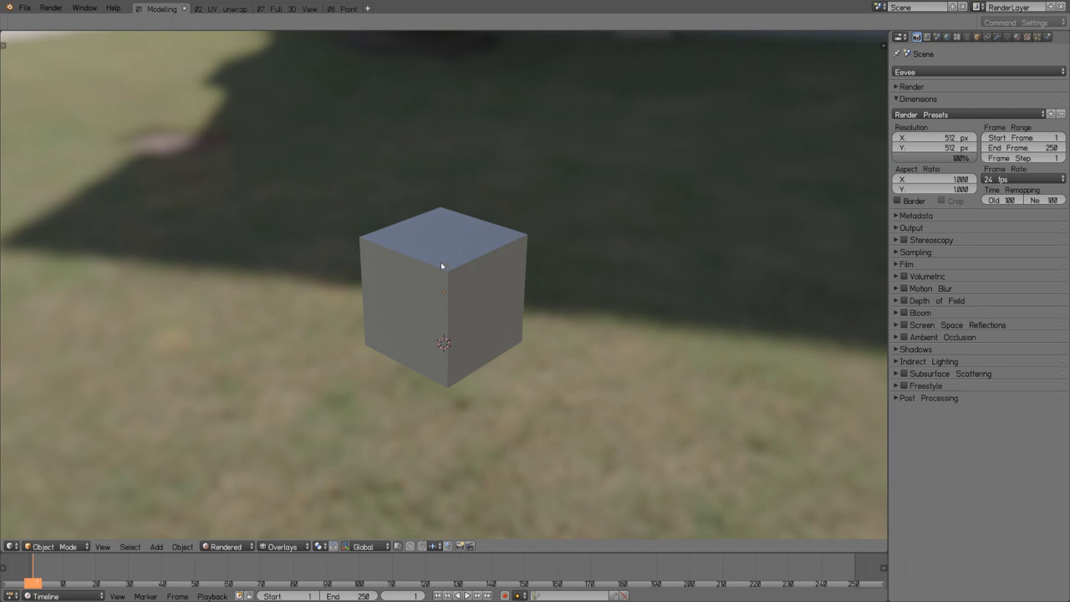
middle_drag(470, 310, 483, 228)
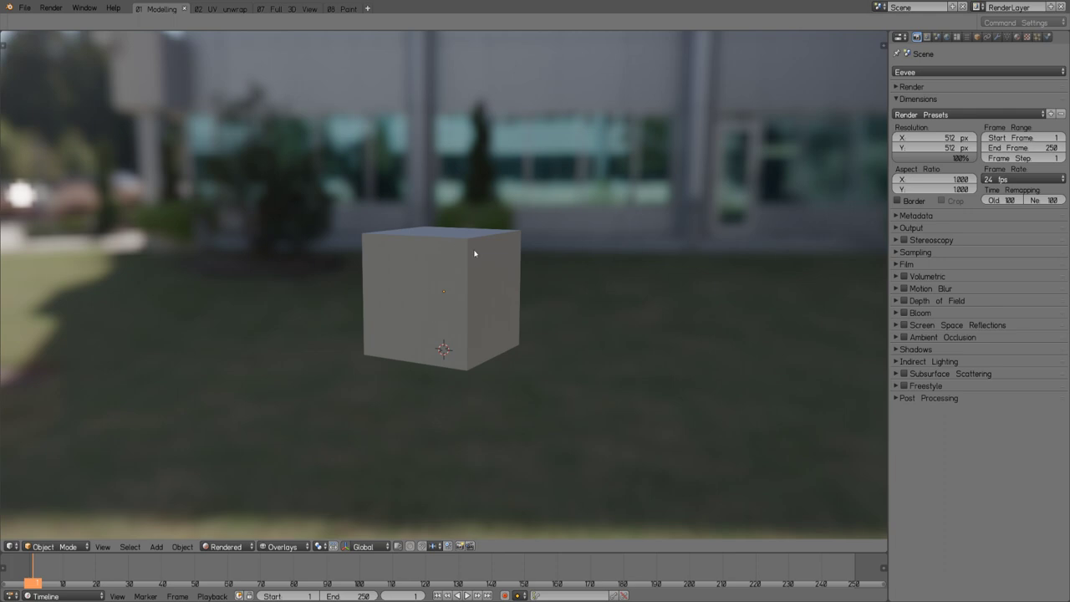
middle_drag(552, 244, 518, 260)
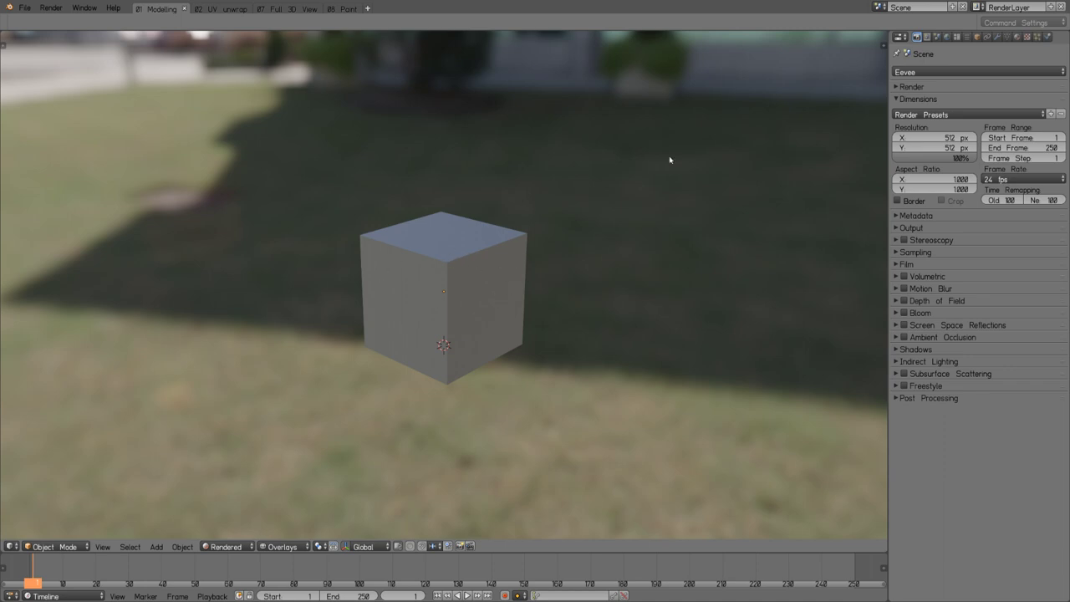
click(906, 72)
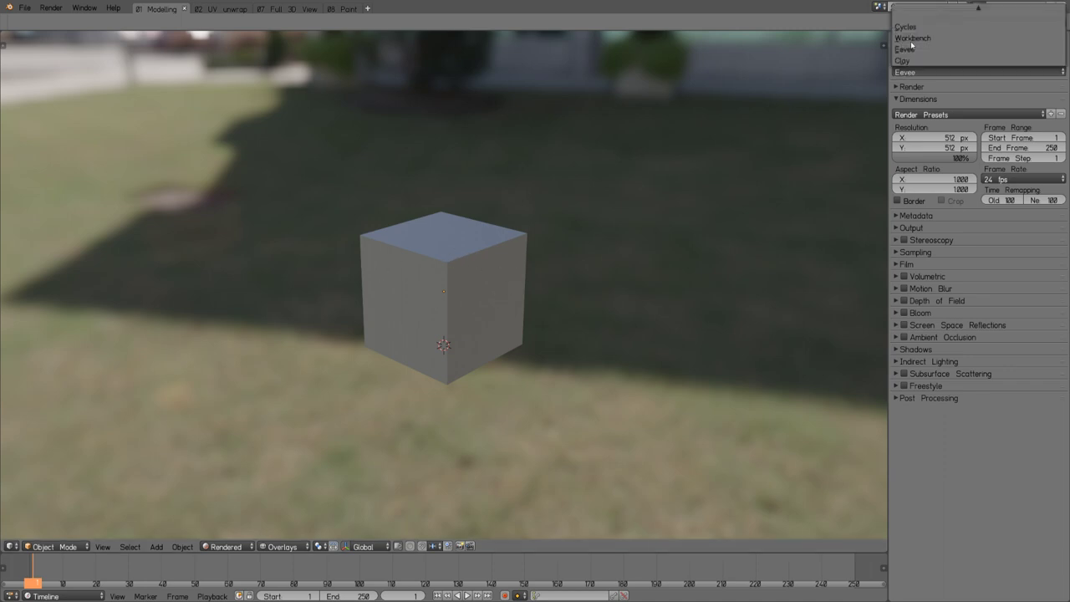
click(921, 39)
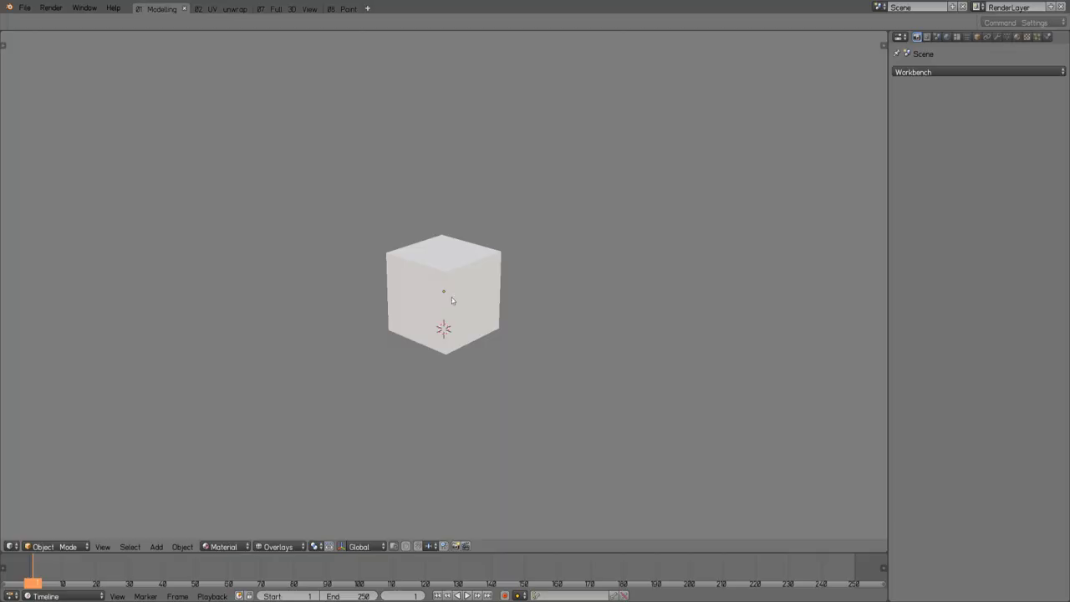
Inspect the Workbench-shaded cube from several distances and select it.
scroll(486, 308, up, 8)
scroll(468, 320, down, 3)
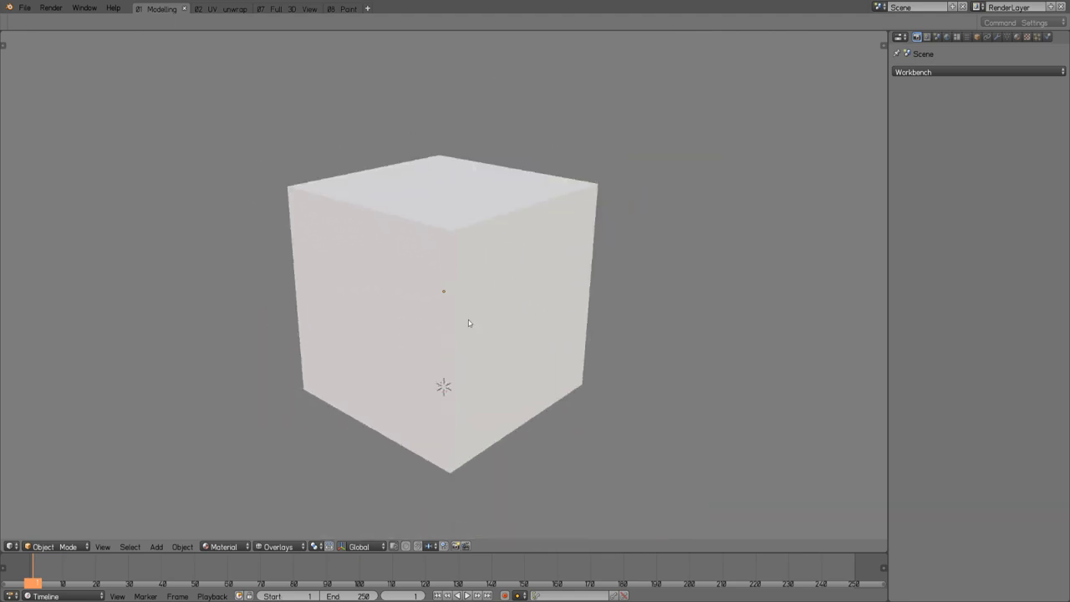
scroll(468, 359, down, 4)
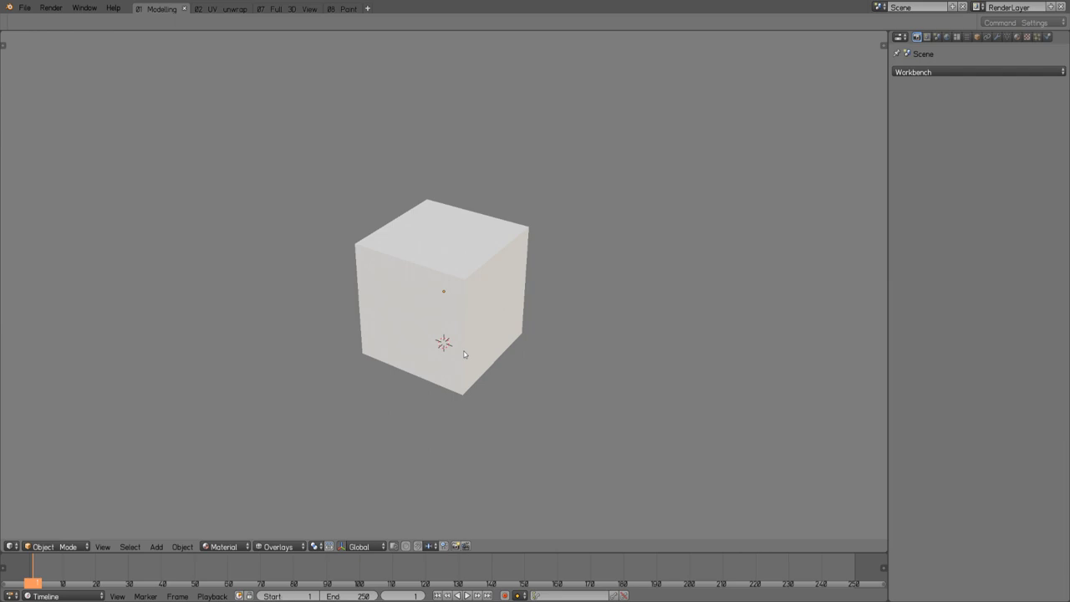
scroll(464, 355, down, 5)
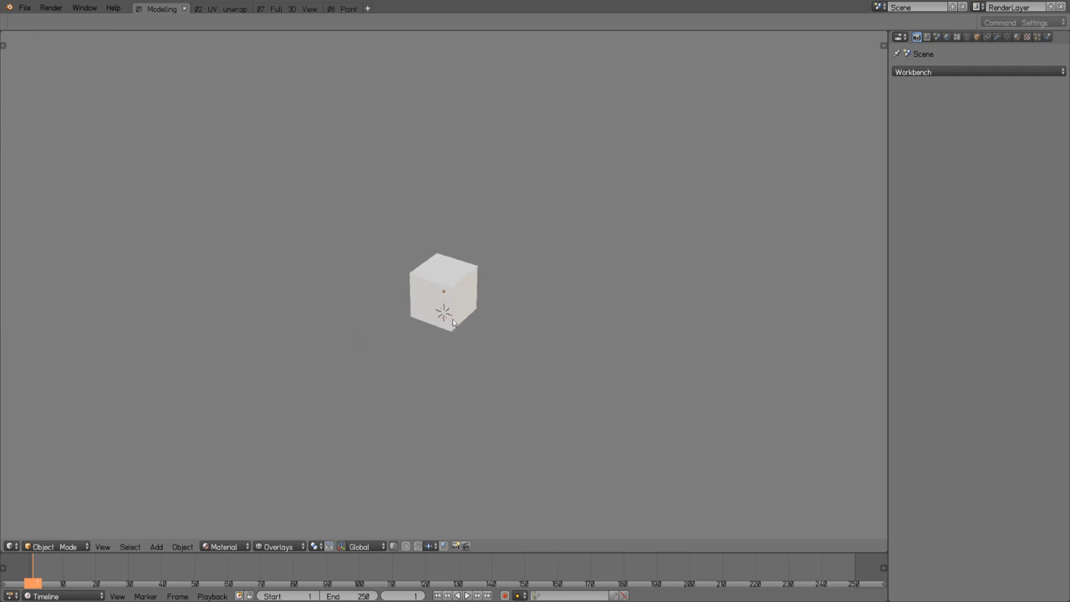
scroll(465, 321, up, 3)
middle_drag(465, 320, 511, 318)
click(454, 293)
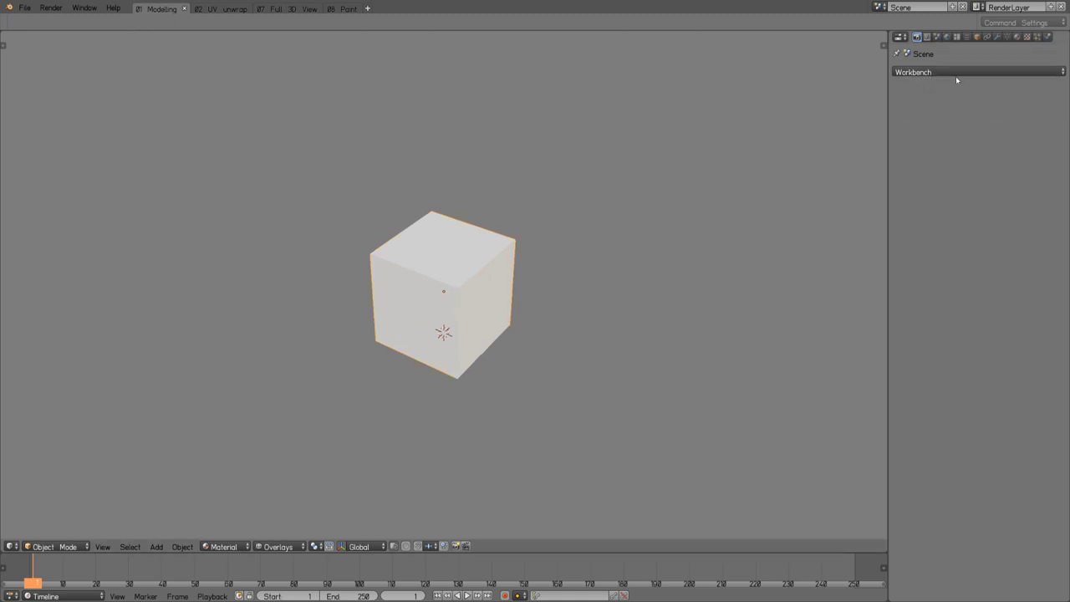
Flip the 3D view's header to the upper edge of its area.
right_click(544, 544)
click(518, 543)
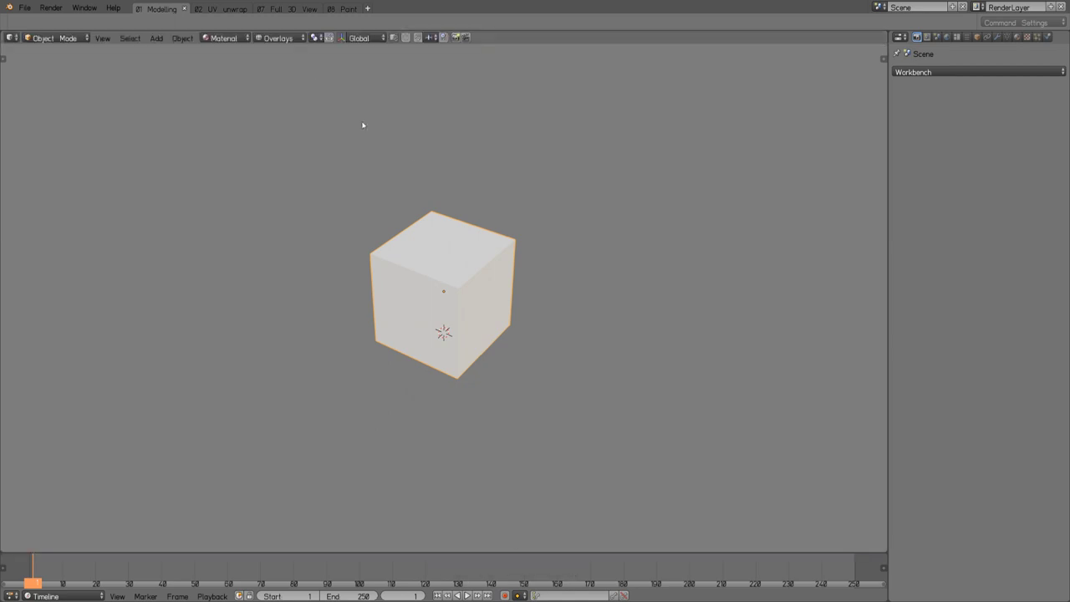
right_click(494, 38)
Split the 3D view into two side-by-side areas and show the User Preferences themes in the new one.
drag(885, 34, 535, 46)
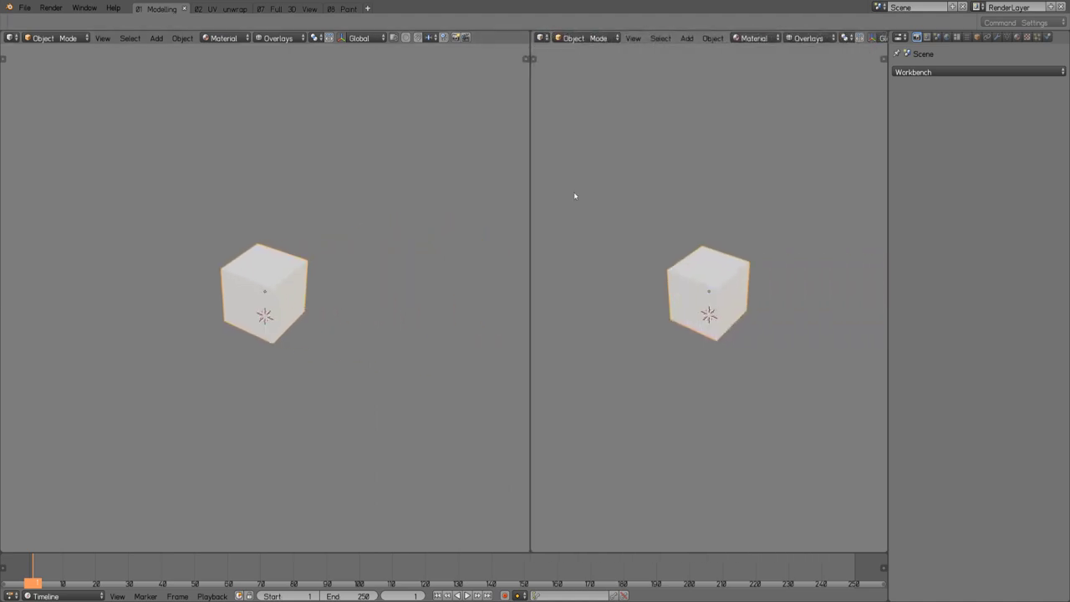
click(542, 38)
click(803, 109)
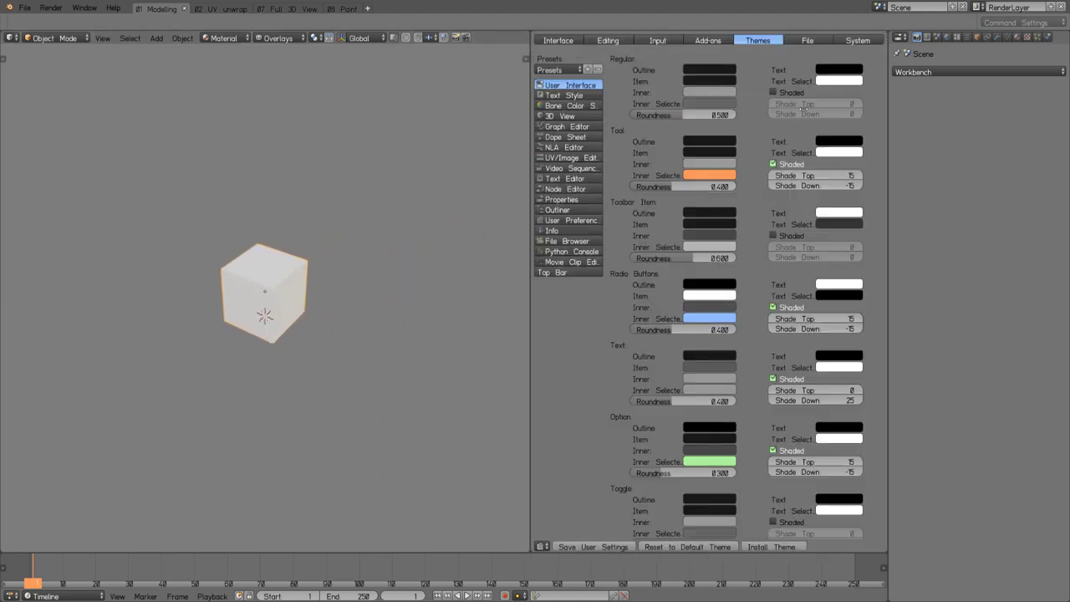
scroll(656, 295, down, 10)
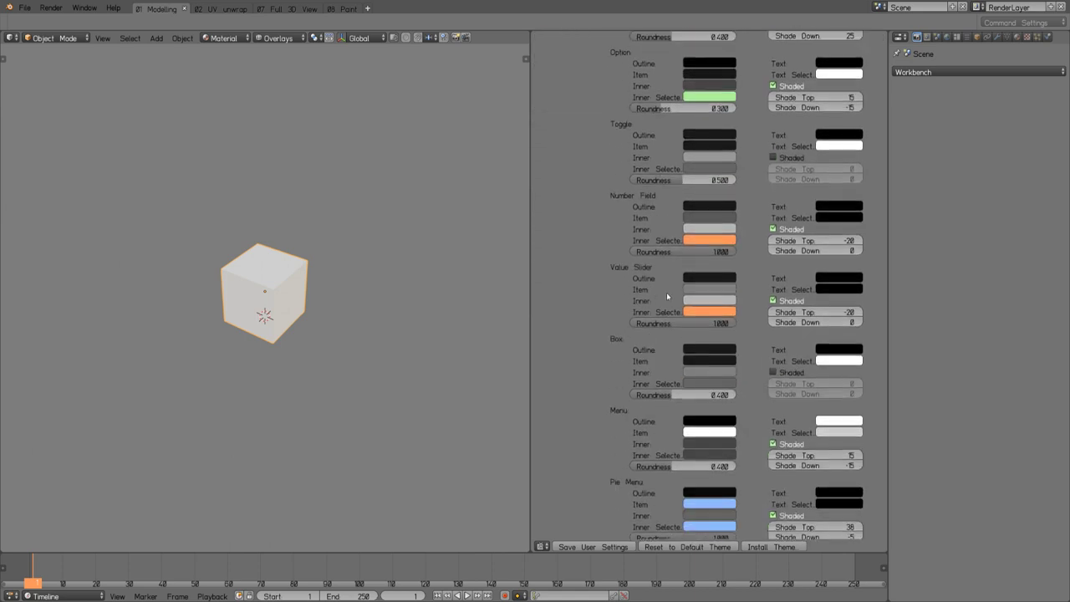
scroll(669, 294, up, 10)
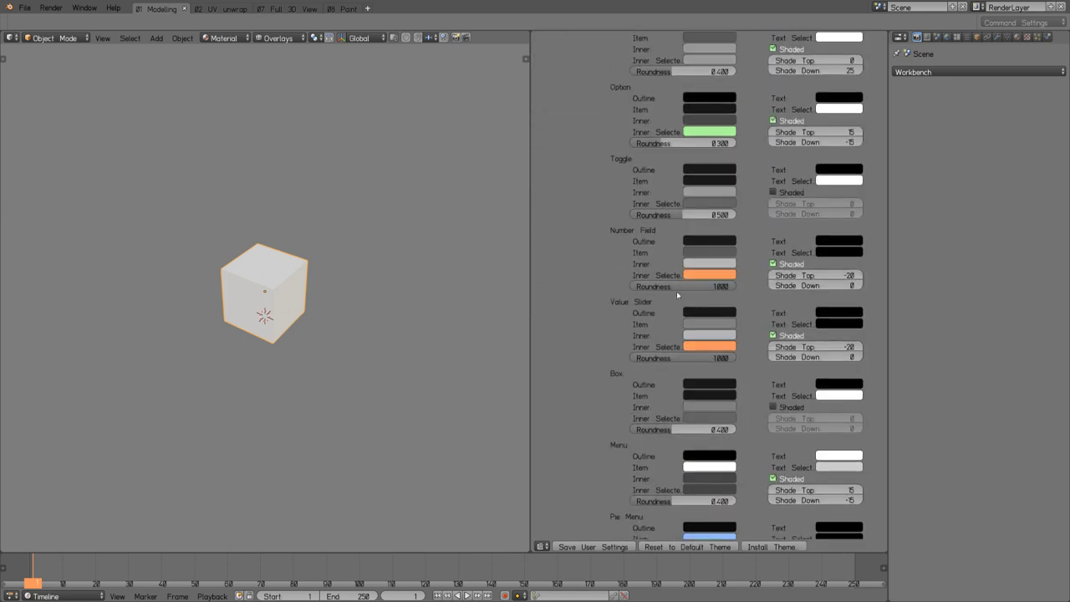
scroll(677, 290, up, 2)
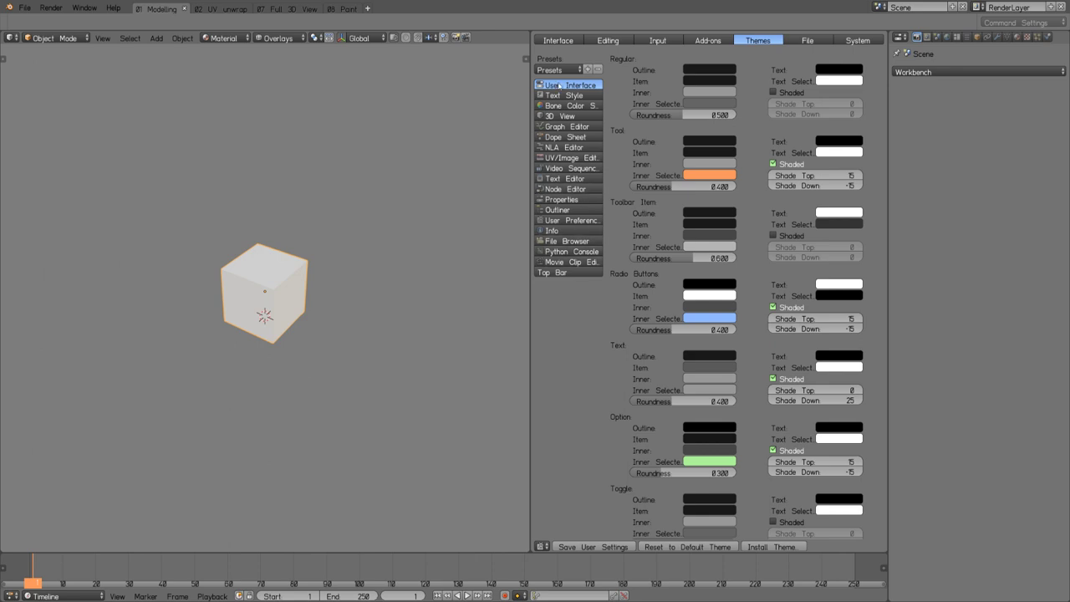
In the 3D View theme settings, lower the alpha of the Theme Panel Color header to make it transparent.
click(570, 116)
scroll(682, 227, down, 5)
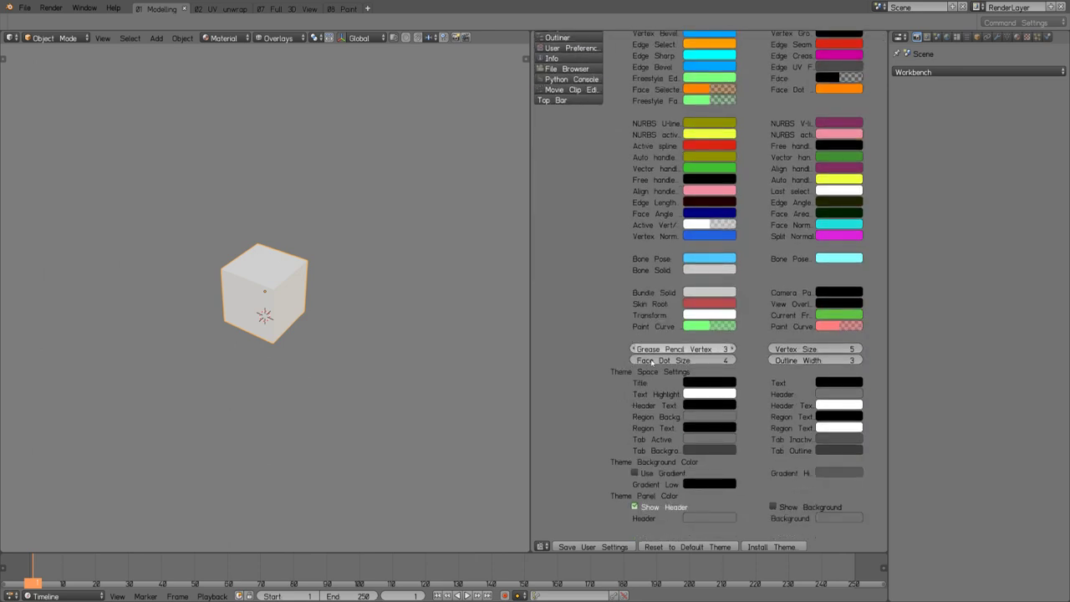
click(714, 521)
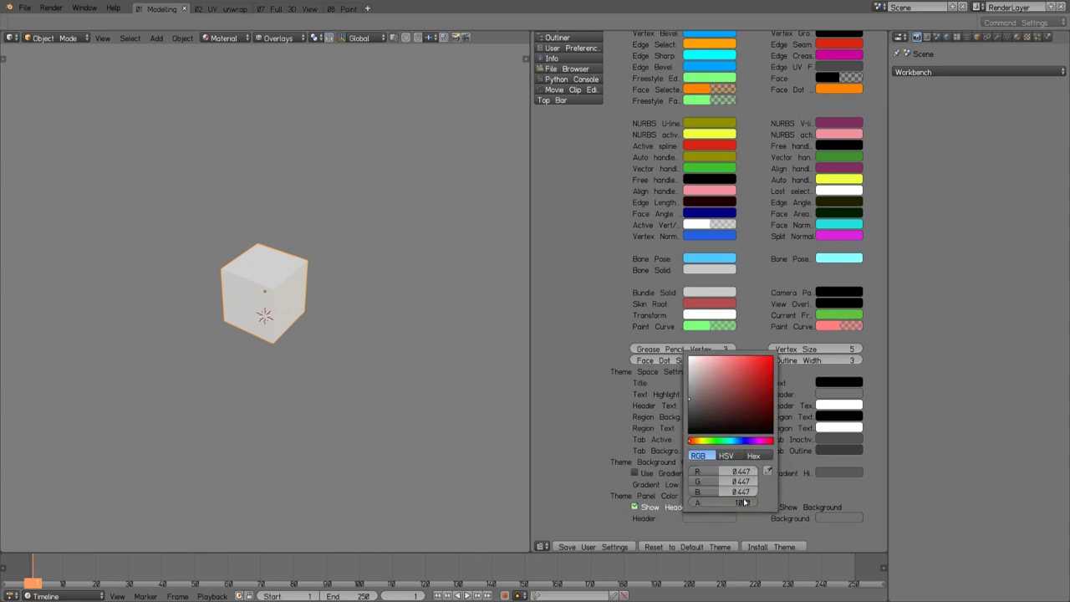
drag(740, 503, 643, 440)
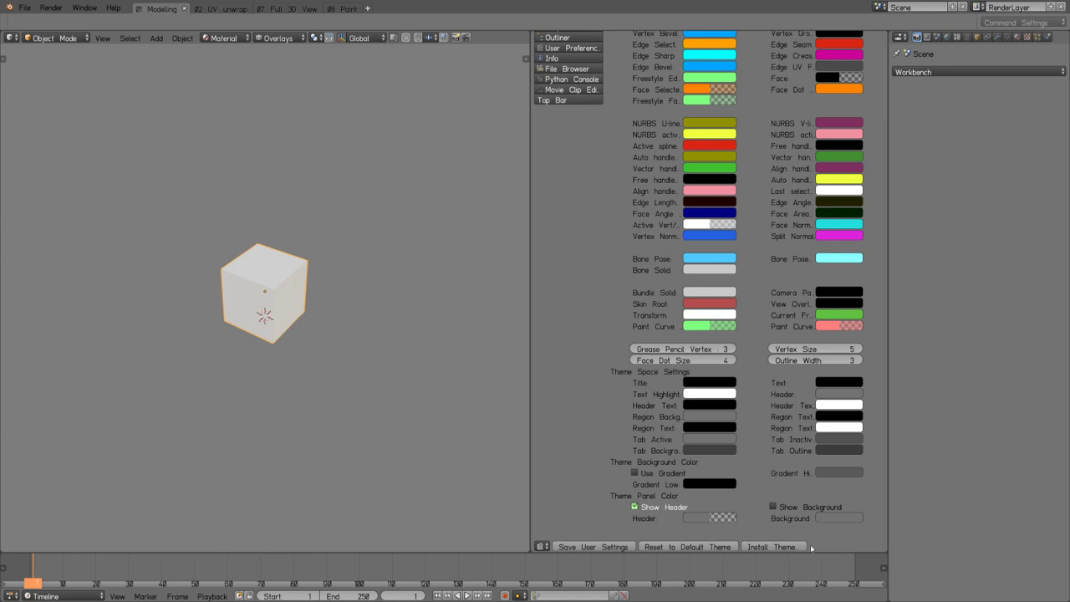
Look over the 3D View theme colors and merge the User Preferences area back into the 3D view.
scroll(594, 451, up, 5)
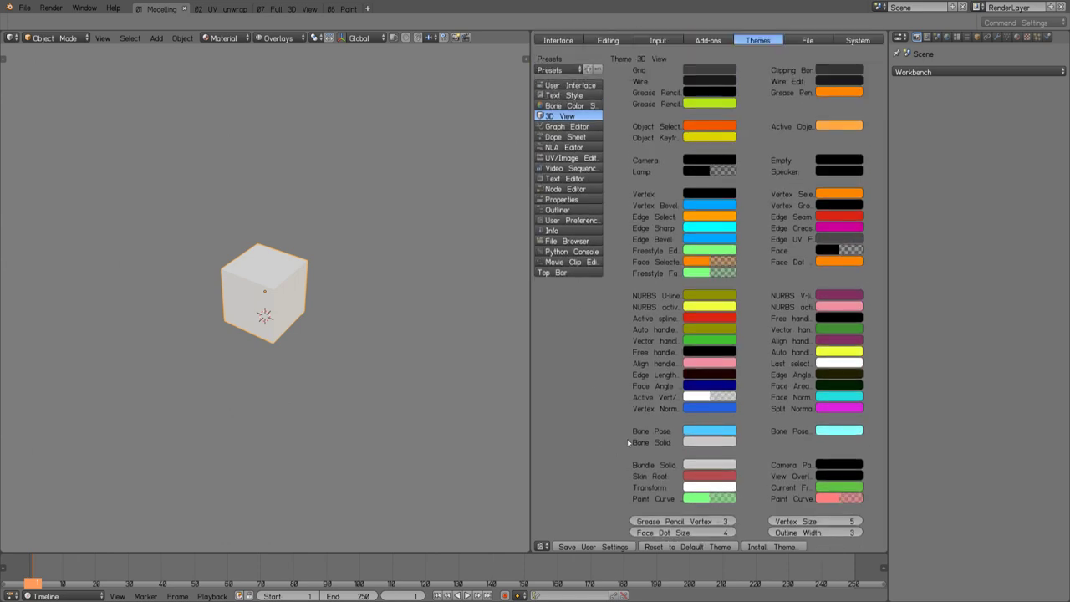
scroll(595, 397, down, 5)
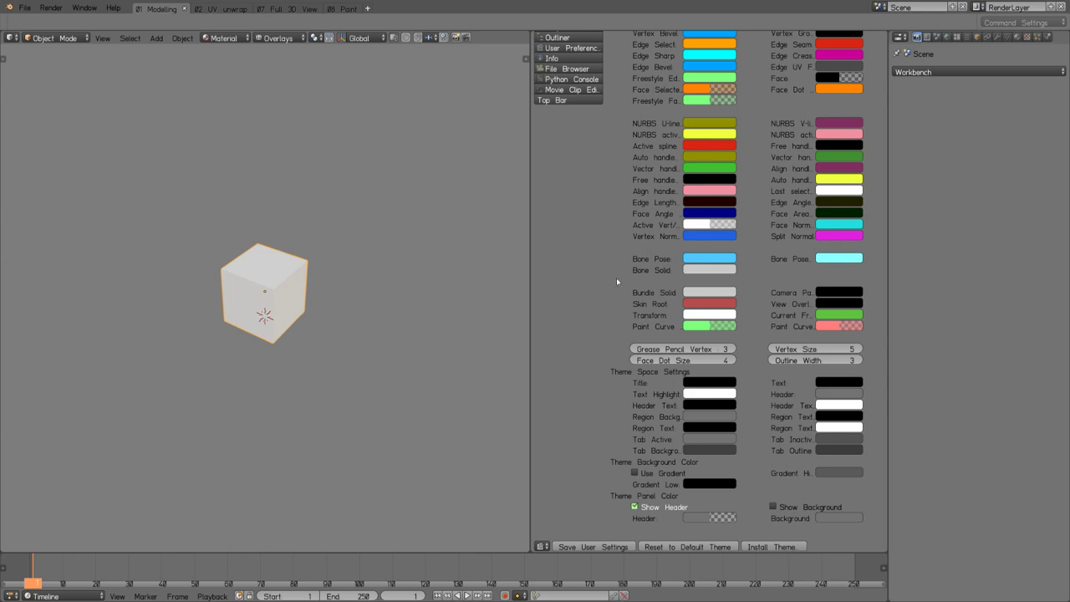
scroll(613, 288, up, 5)
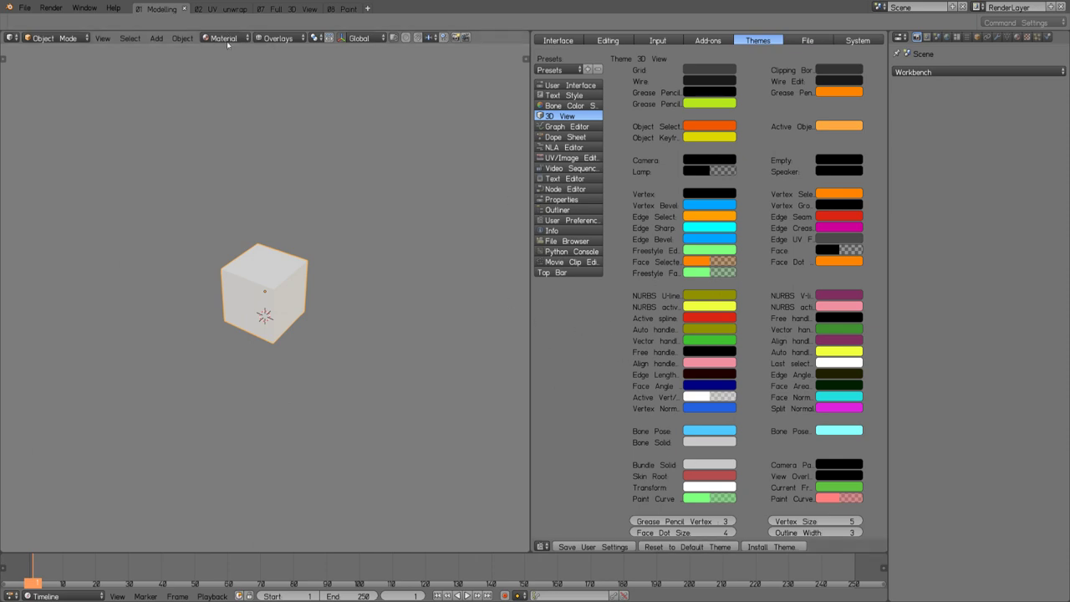
drag(528, 32, 751, 79)
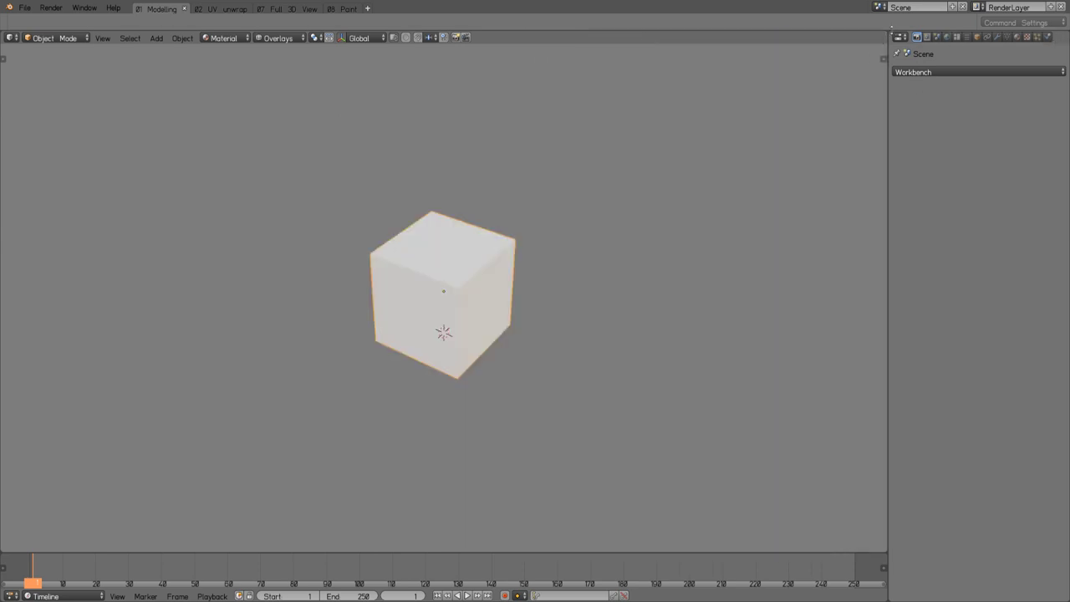
Split the Properties editor horizontally and show the collection settings in its upper part.
drag(889, 33, 899, 198)
click(967, 37)
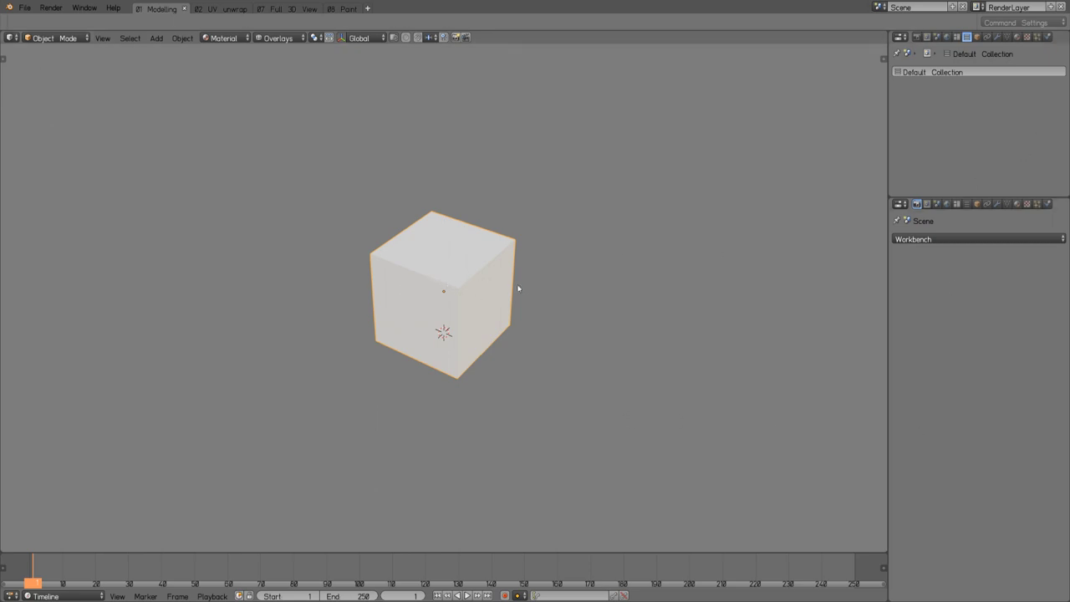
Try a free move and two trackball rotations on the cube, cancelling each transform.
key(g)
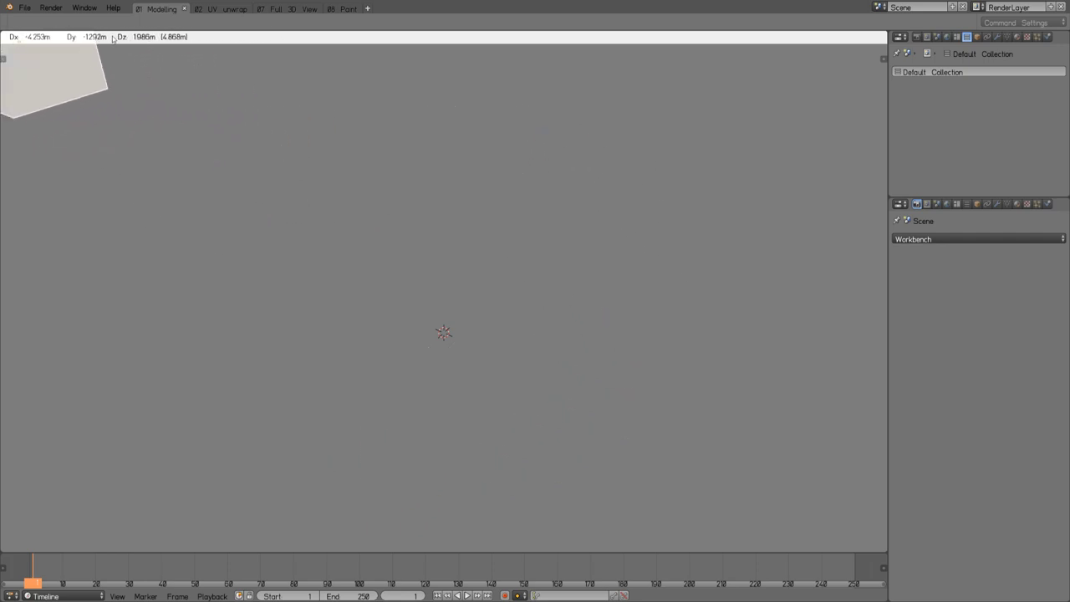
key(Escape)
key(r)
key(r)
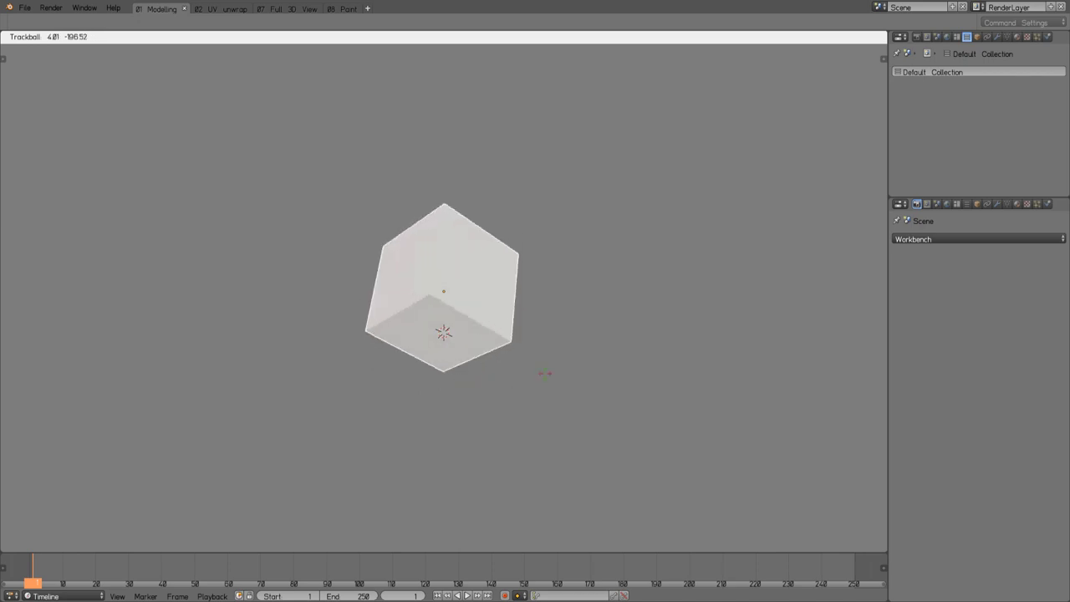
key(Escape)
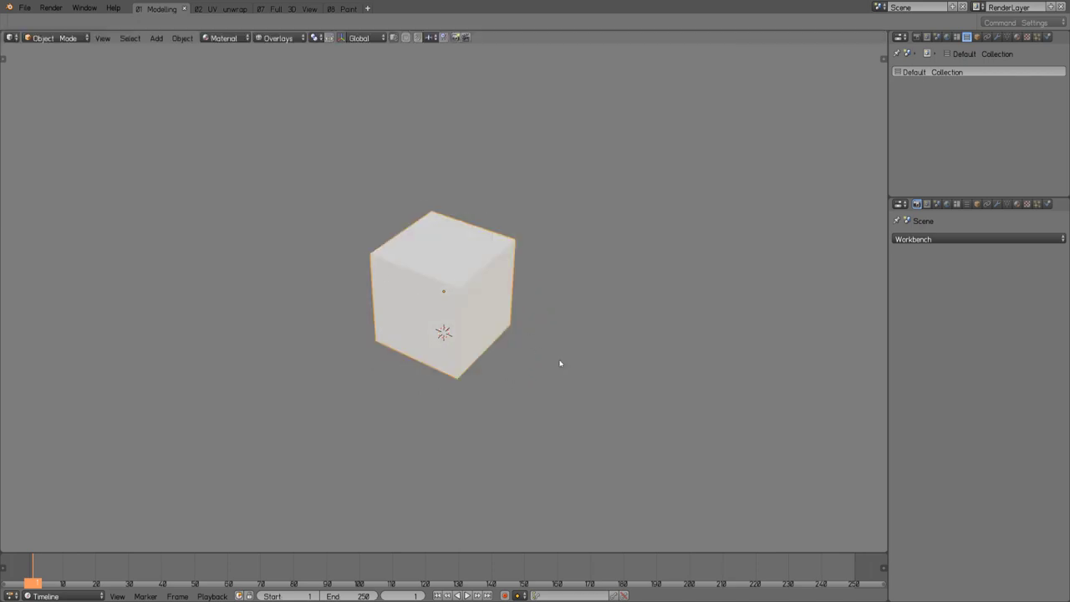
key(r)
key(r)
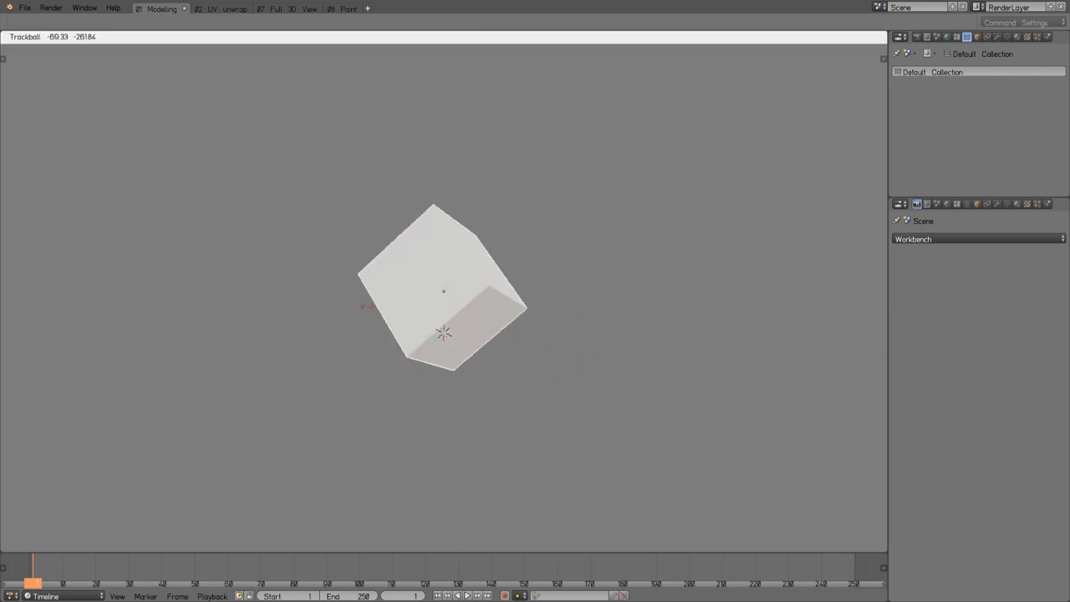
key(Escape)
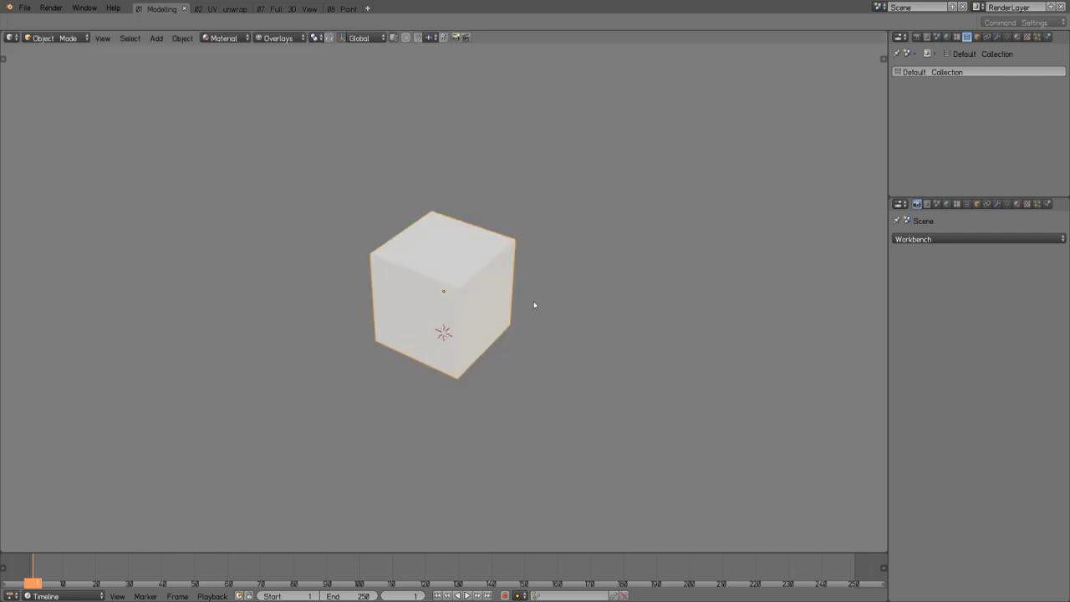
Open the file 10-22_Head_SSS.blend from the eeveesodes_blends folder.
middle_drag(526, 335, 367, 129)
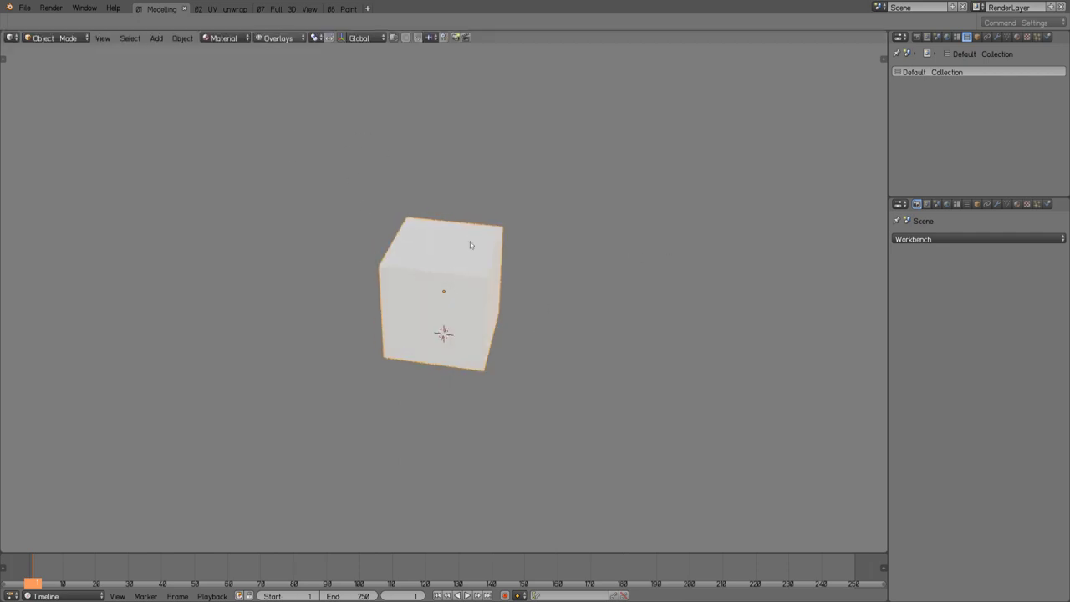
click(223, 38)
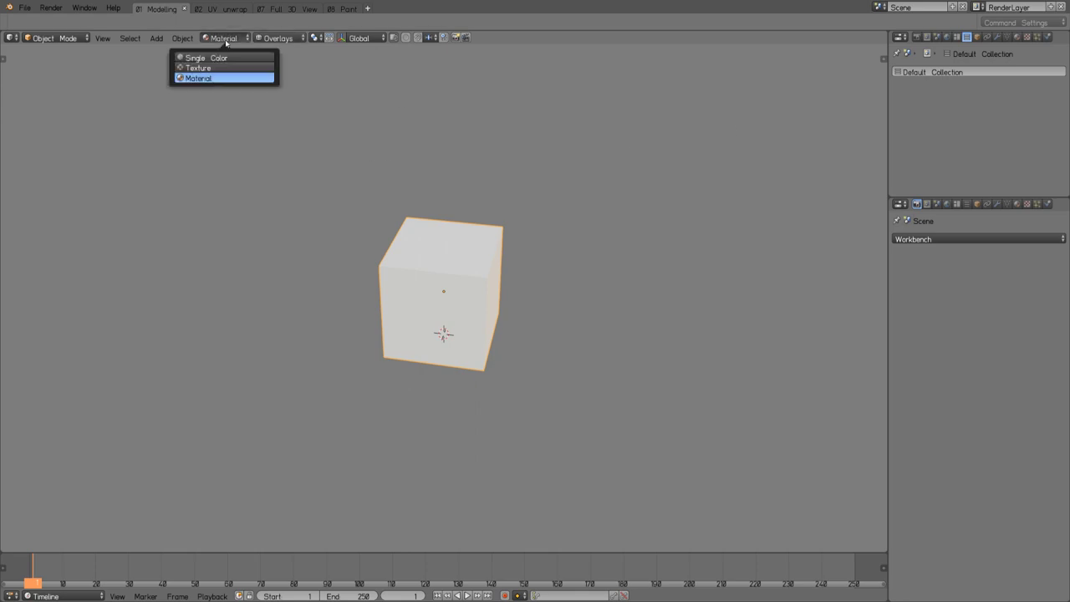
key(ctrl+o)
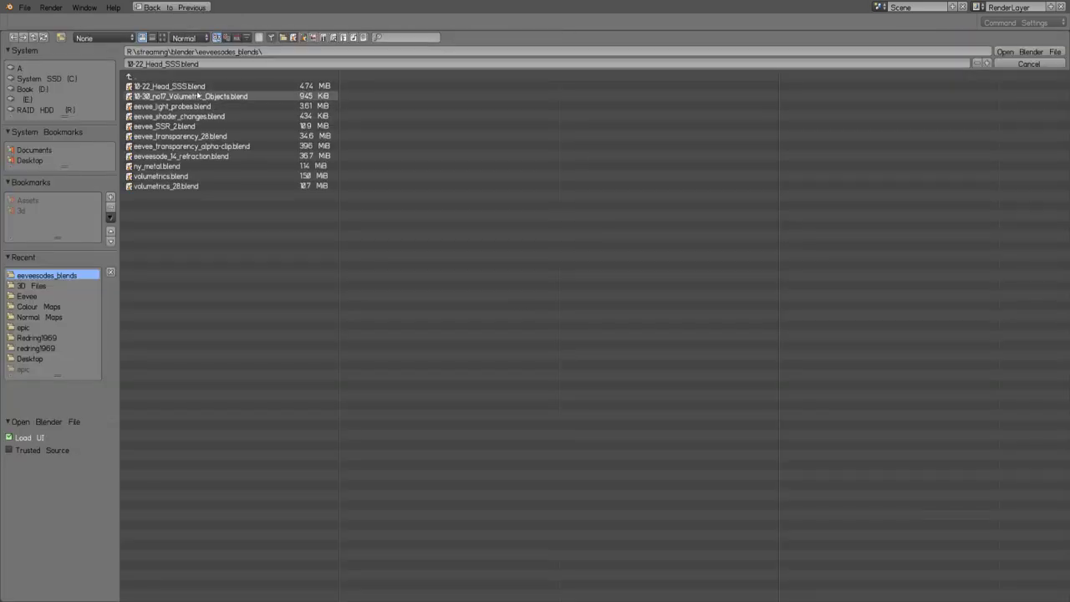
click(1014, 53)
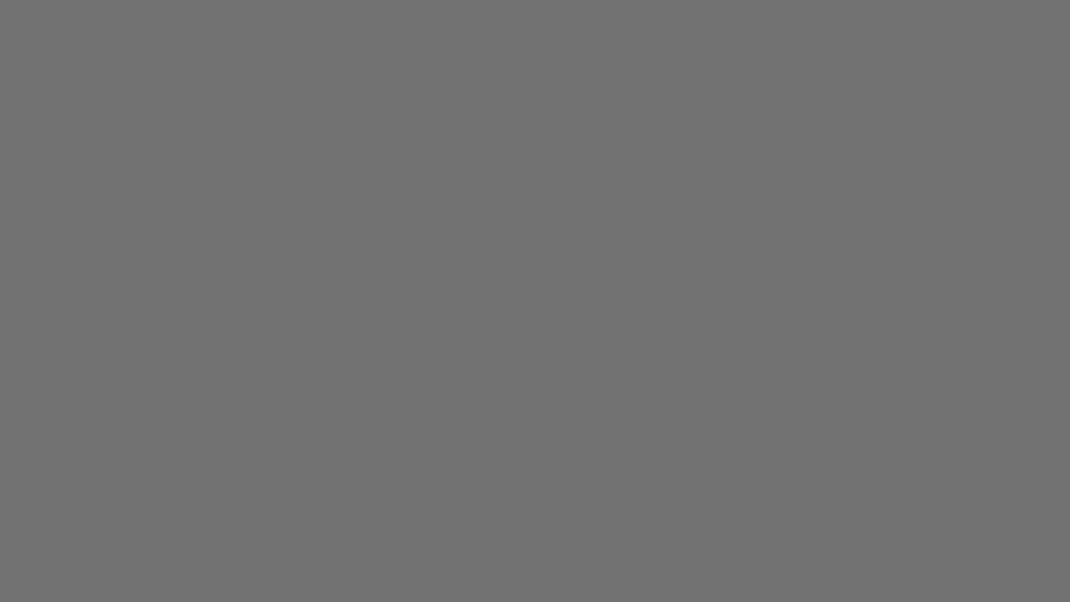
Expand the 3D view over the node editor and set the head scene's render engine to Workbench.
key(ctrl+space)
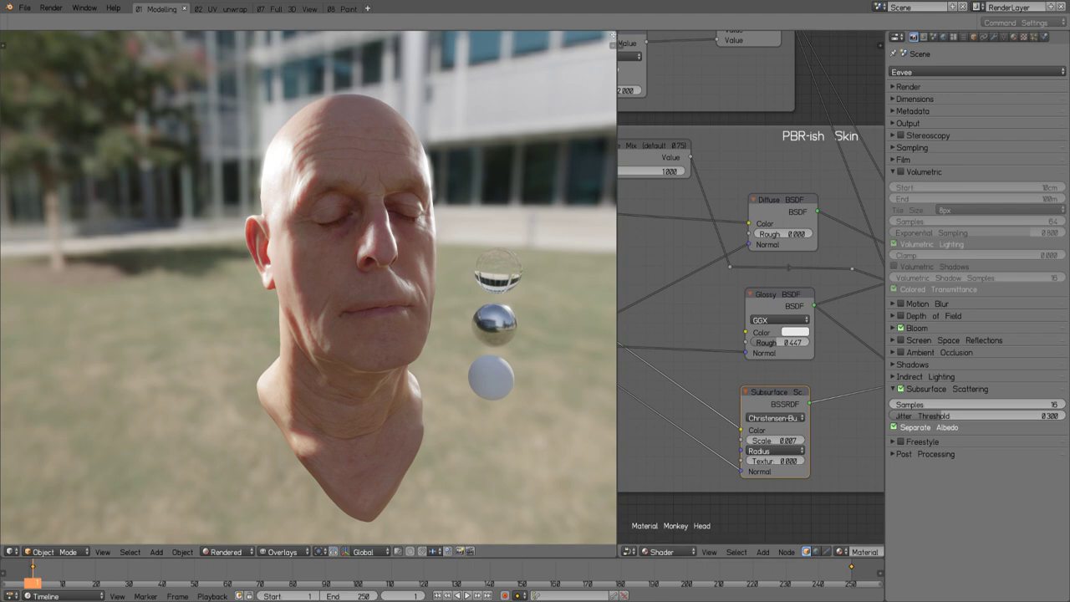
key(ctrl+space)
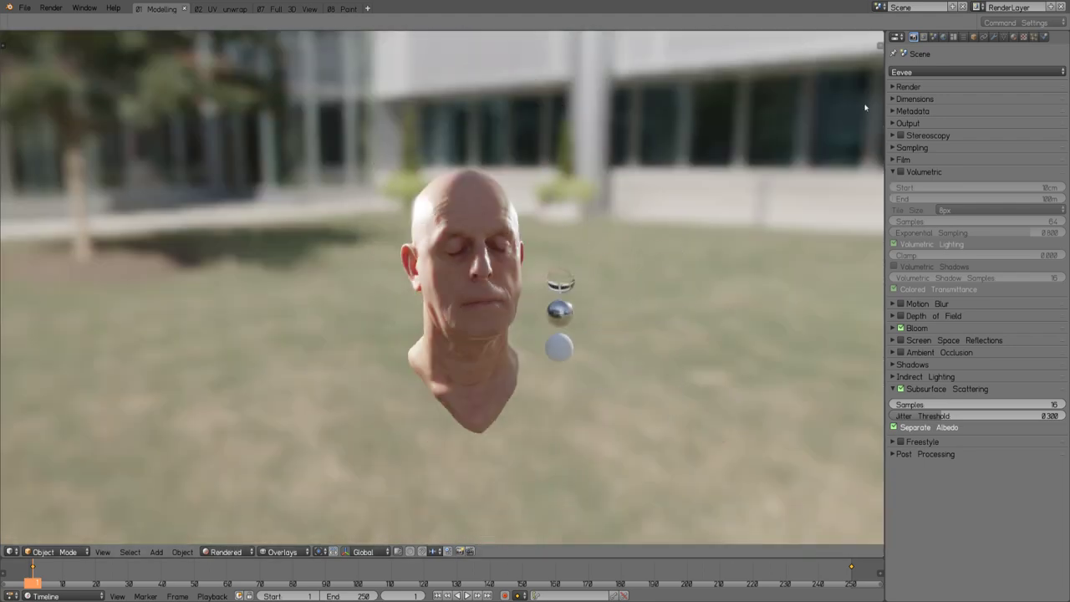
click(916, 73)
click(910, 39)
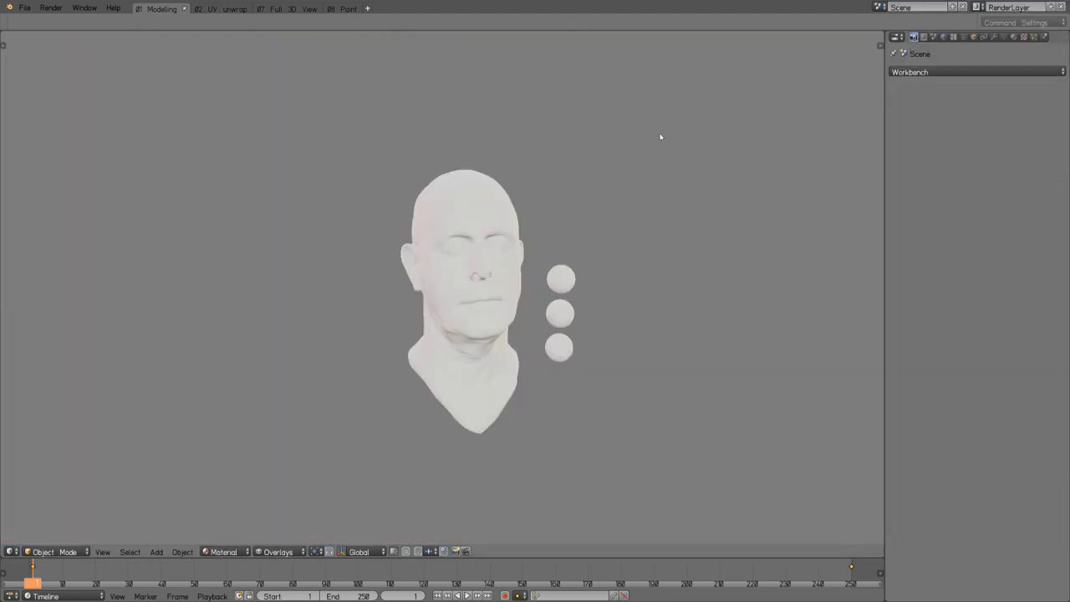
Flip the 3D view's header to the opposite edge of its area and set the viewport shading to Single Color.
right_click(502, 554)
click(520, 555)
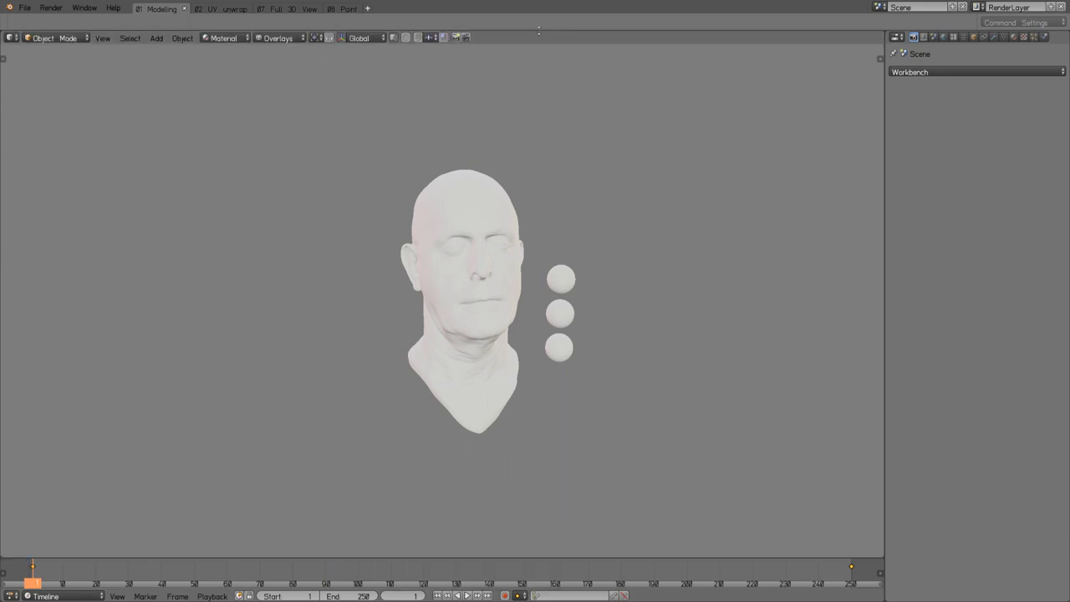
click(231, 38)
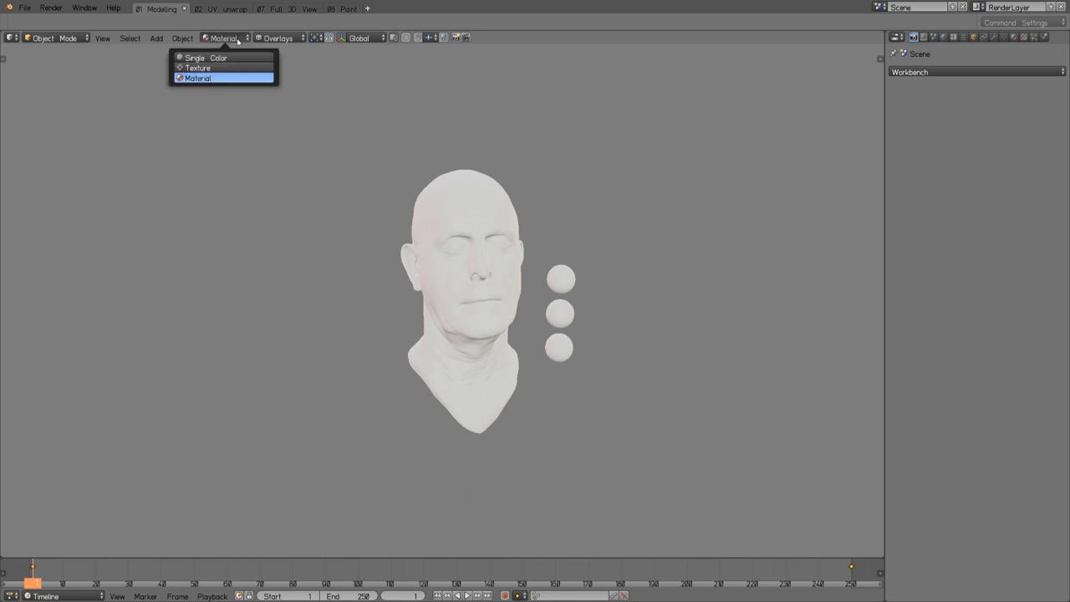
click(197, 58)
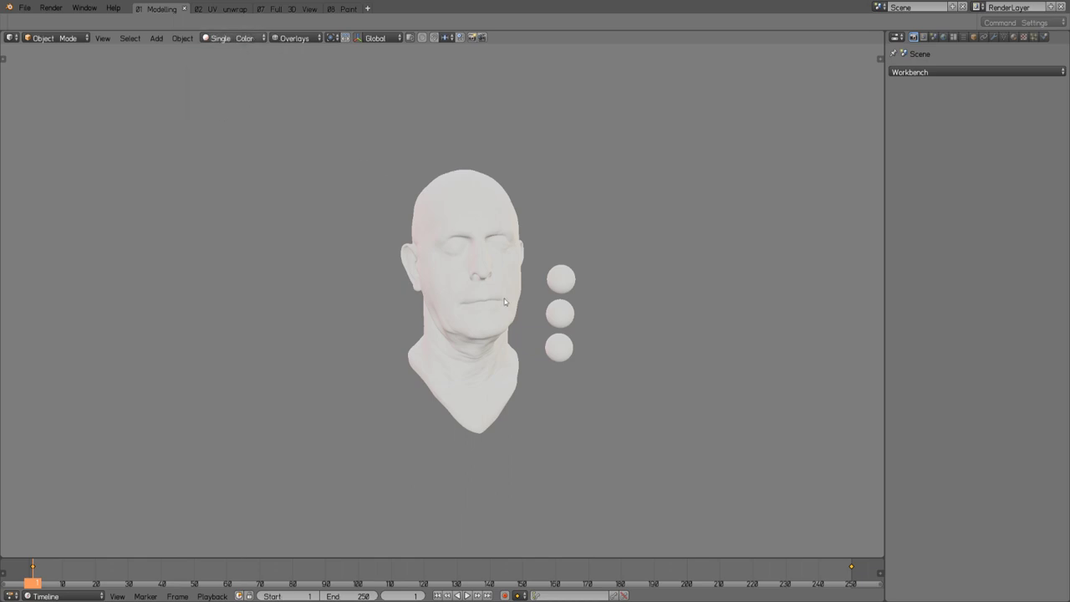
middle_drag(504, 298, 470, 267)
scroll(461, 293, up, 3)
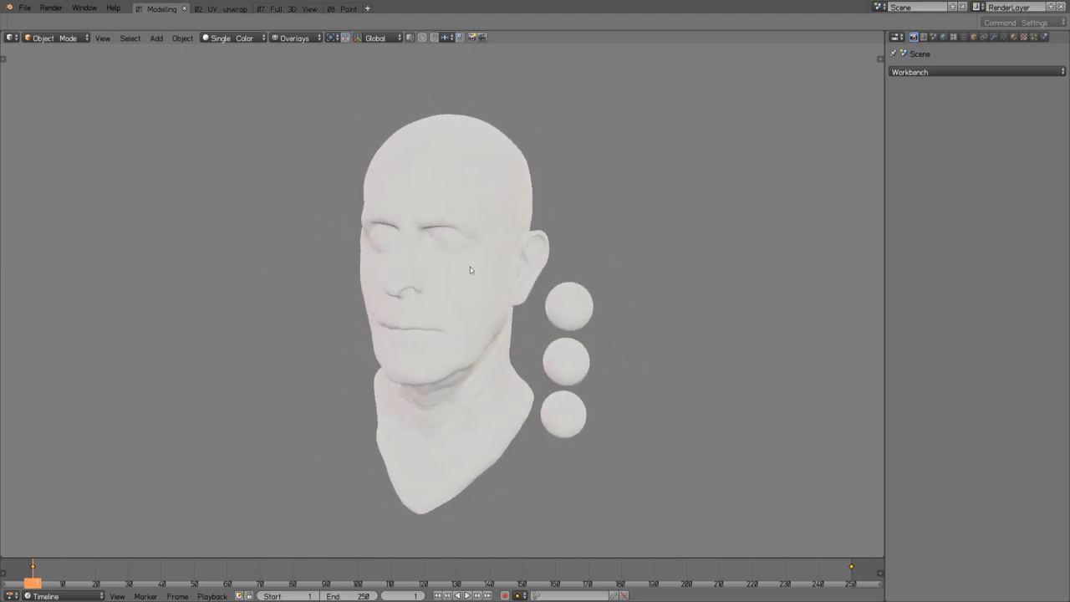
scroll(460, 269, down, 3)
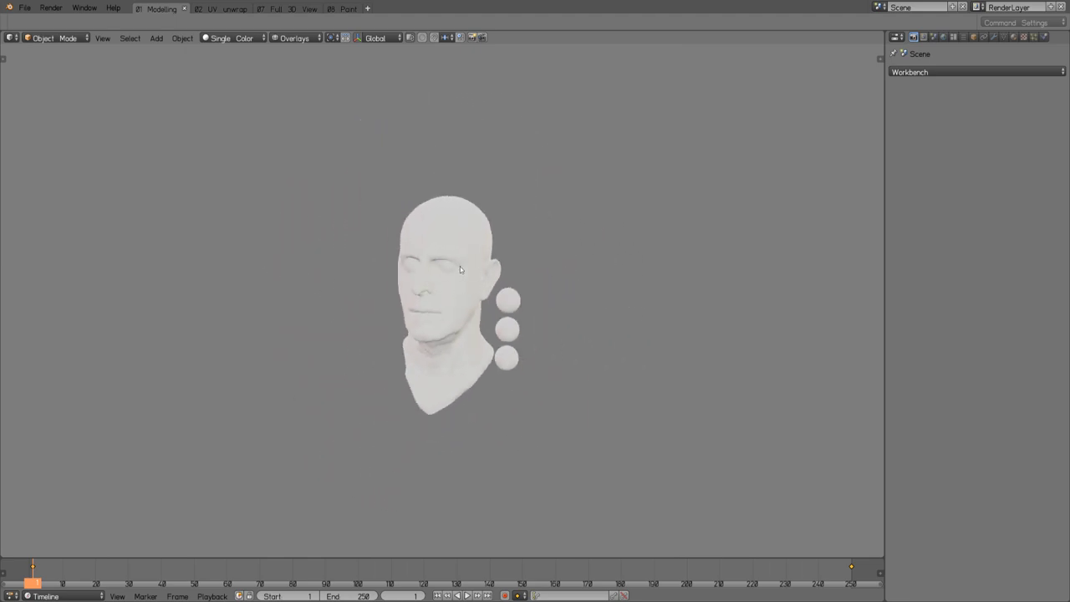
Set Single Color shading to Flat Lighting with Random object colours, and switch the viewport to Texture shading.
click(241, 39)
click(233, 38)
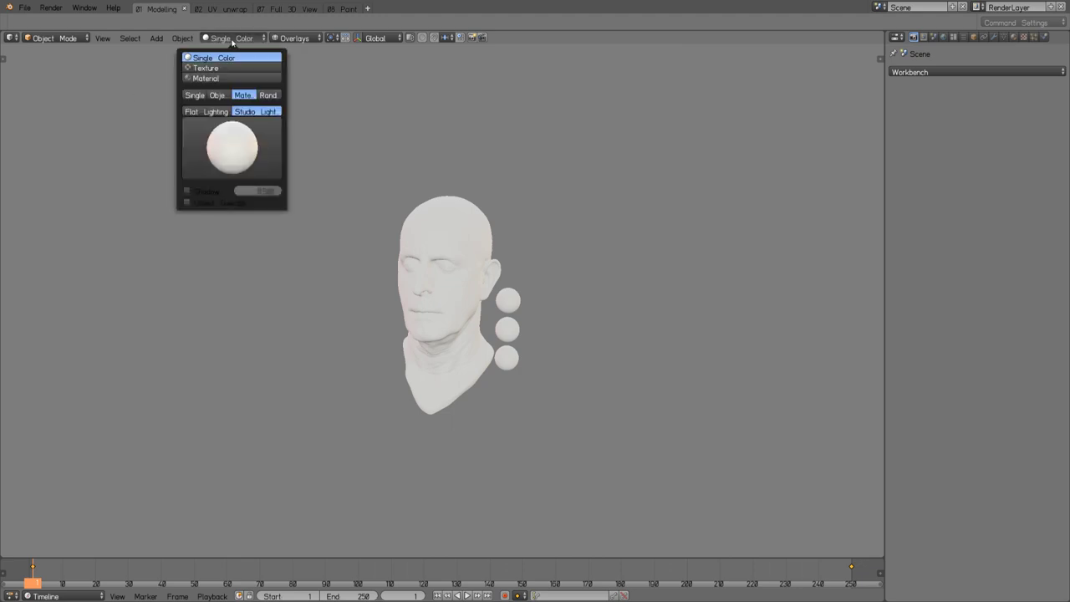
click(203, 112)
click(268, 94)
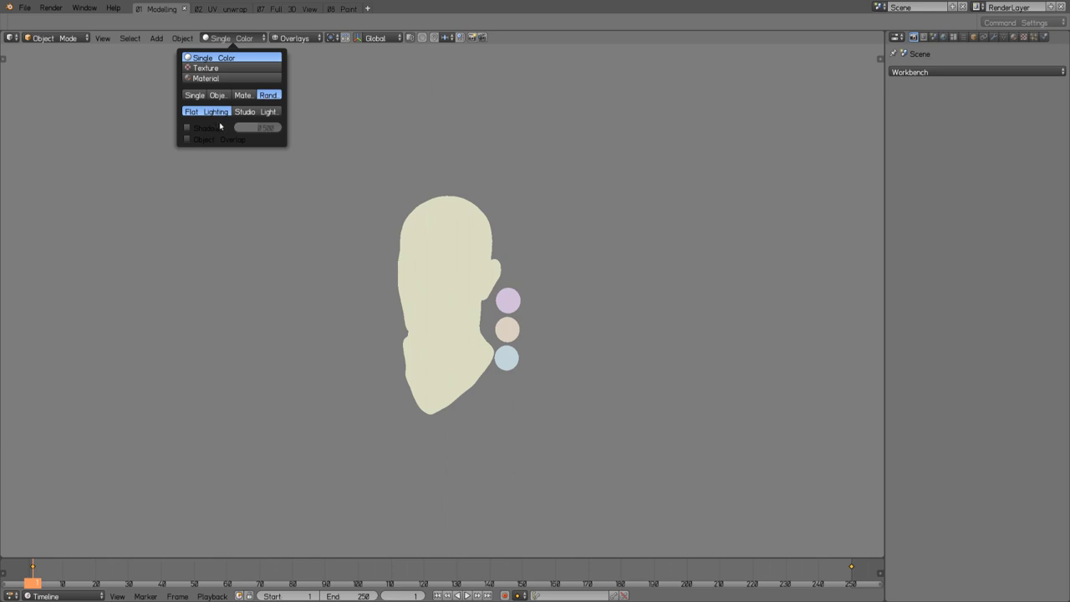
click(205, 68)
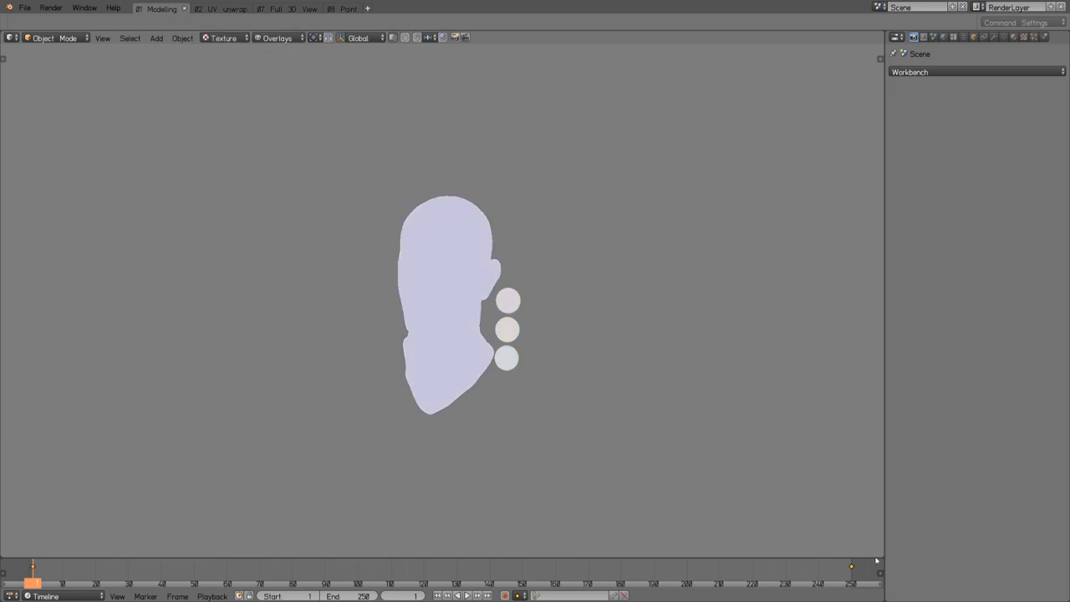
Enlarge the timeline area, change it to the Node Editor and frame the head material's whole node tree.
drag(796, 558, 765, 385)
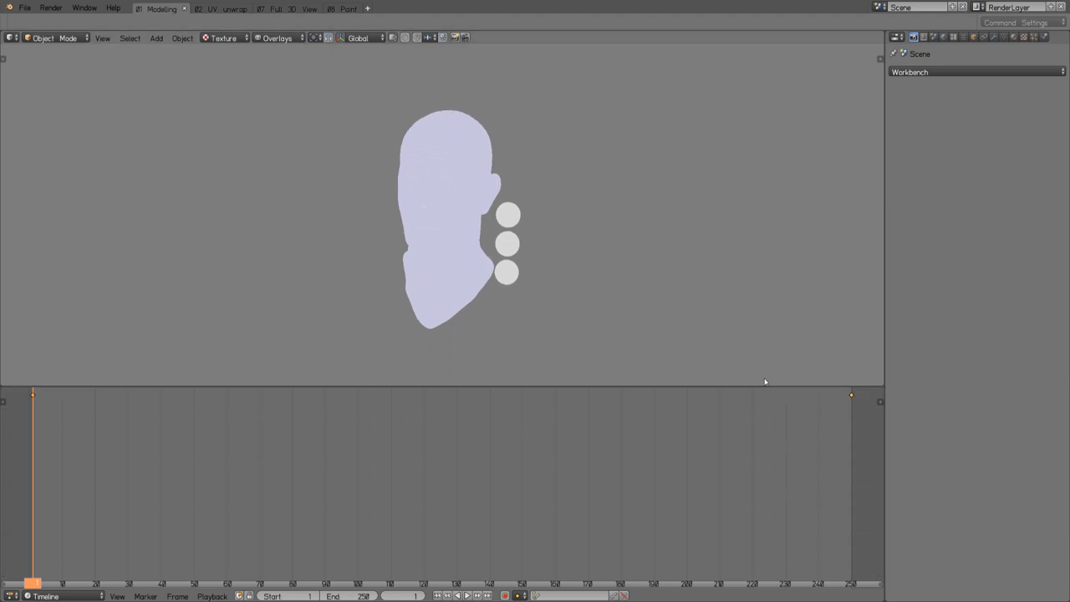
click(12, 596)
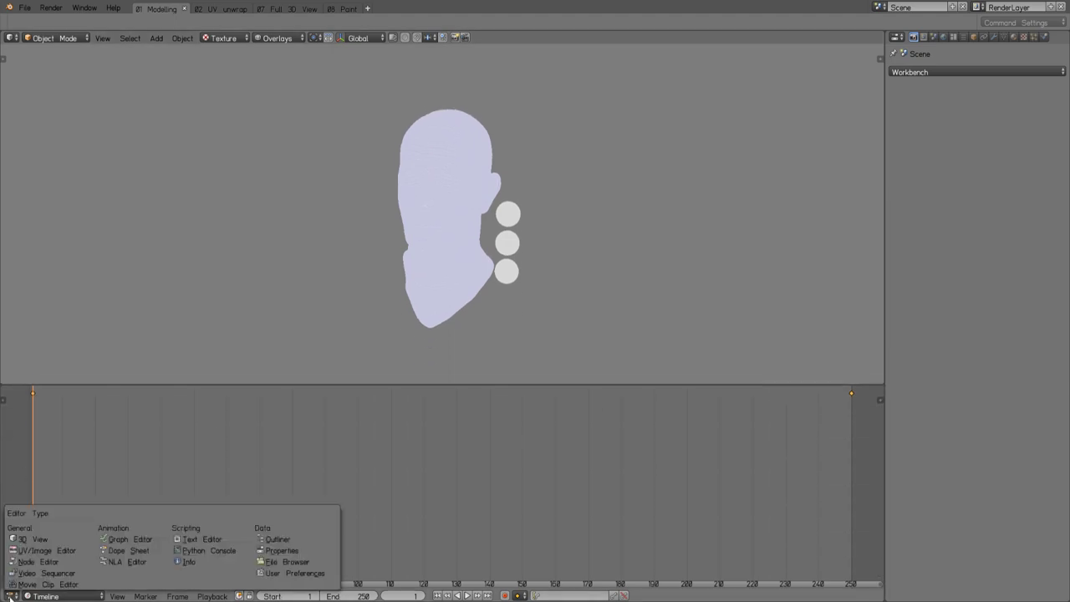
click(37, 562)
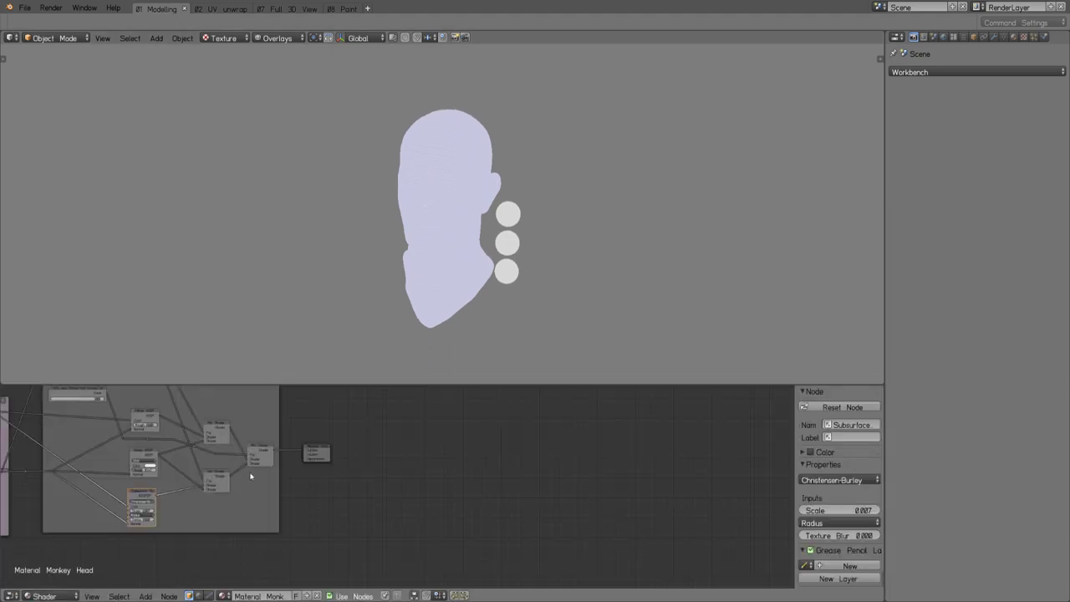
key(Home)
Make the albedo image texture node active in the head material and inspect the textured head from several angles.
click(296, 438)
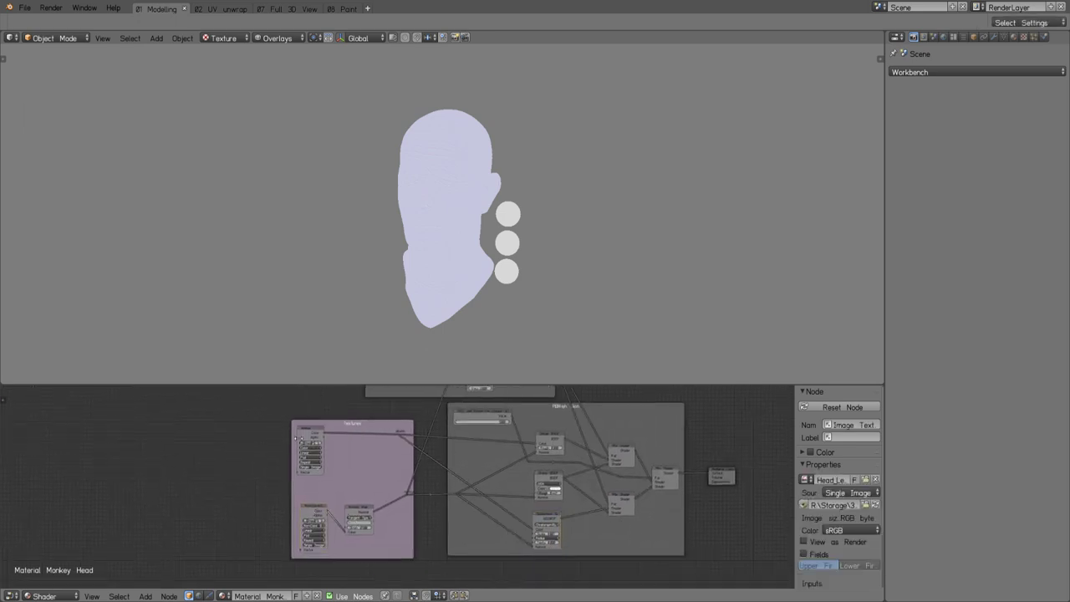
click(296, 438)
middle_drag(489, 216, 542, 200)
scroll(514, 213, up, 2)
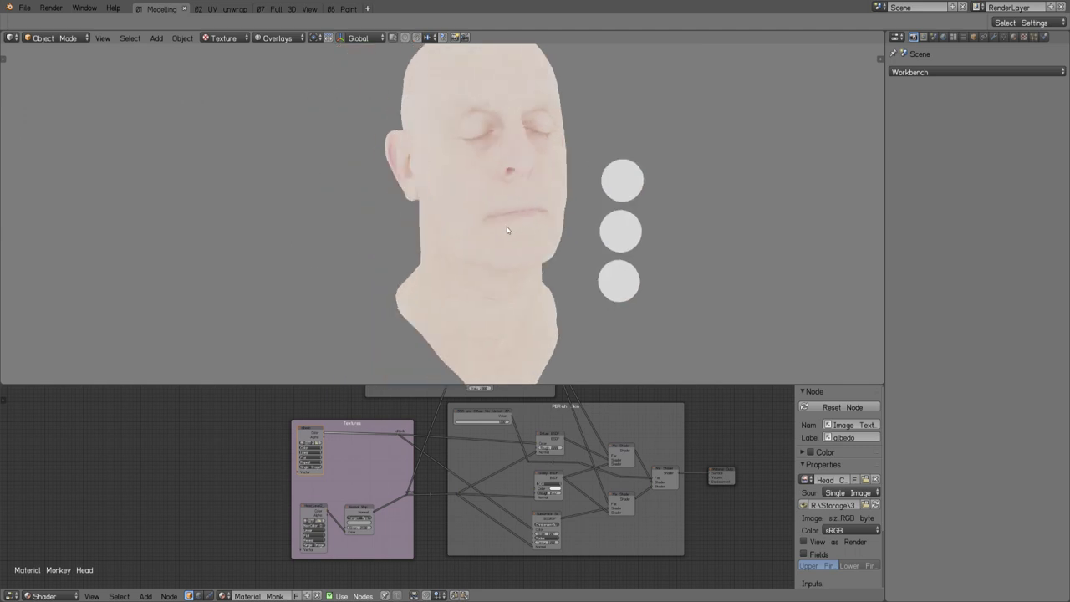
scroll(507, 227, down, 3)
scroll(519, 233, down, 1)
scroll(514, 237, up, 2)
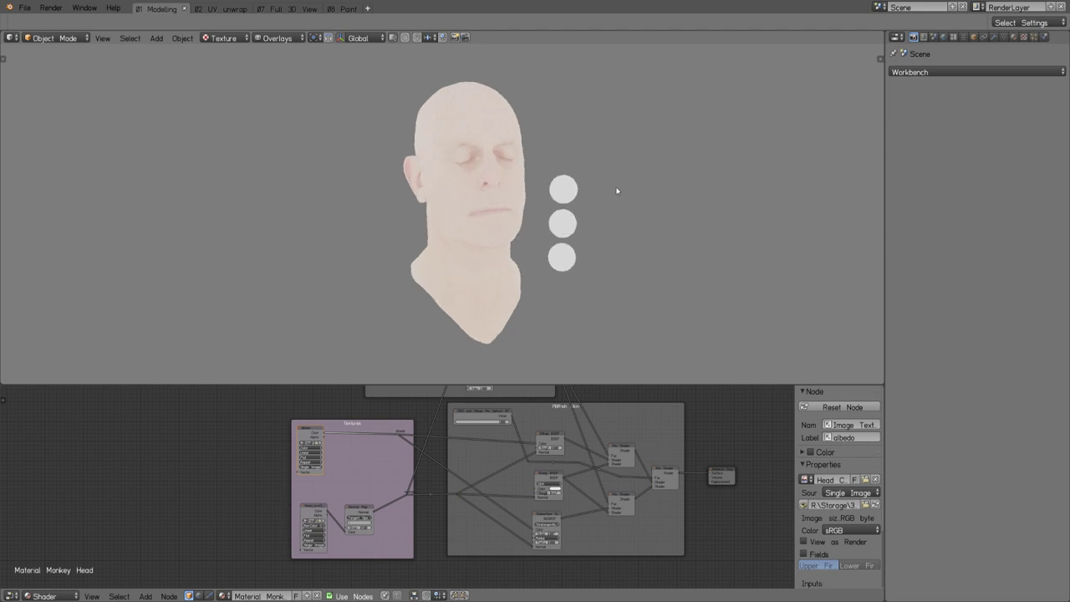
middle_drag(617, 191, 498, 197)
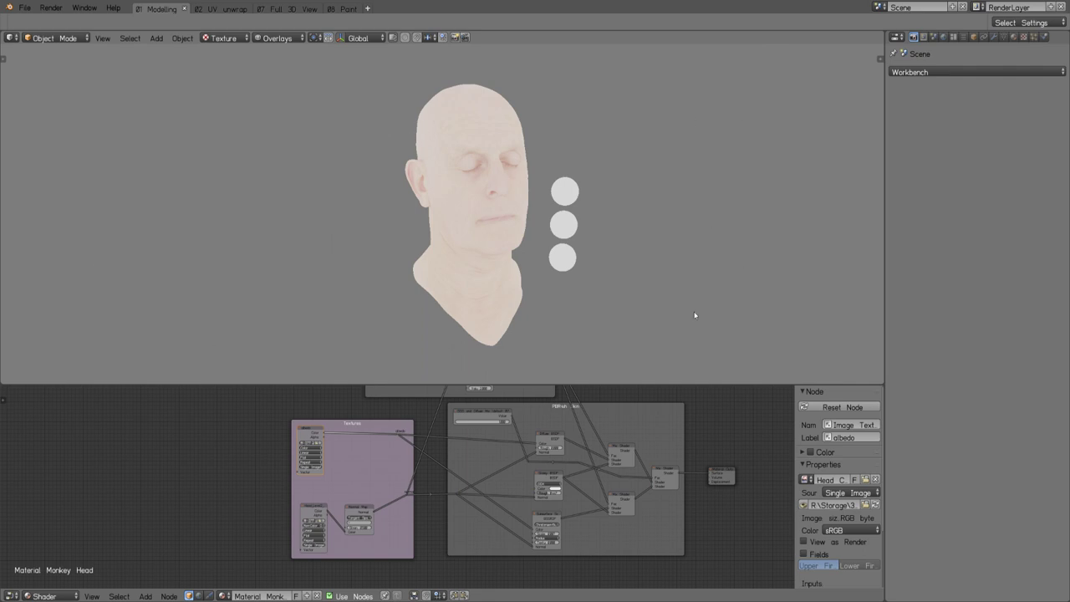
scroll(495, 202, down, 2)
scroll(497, 213, up, 4)
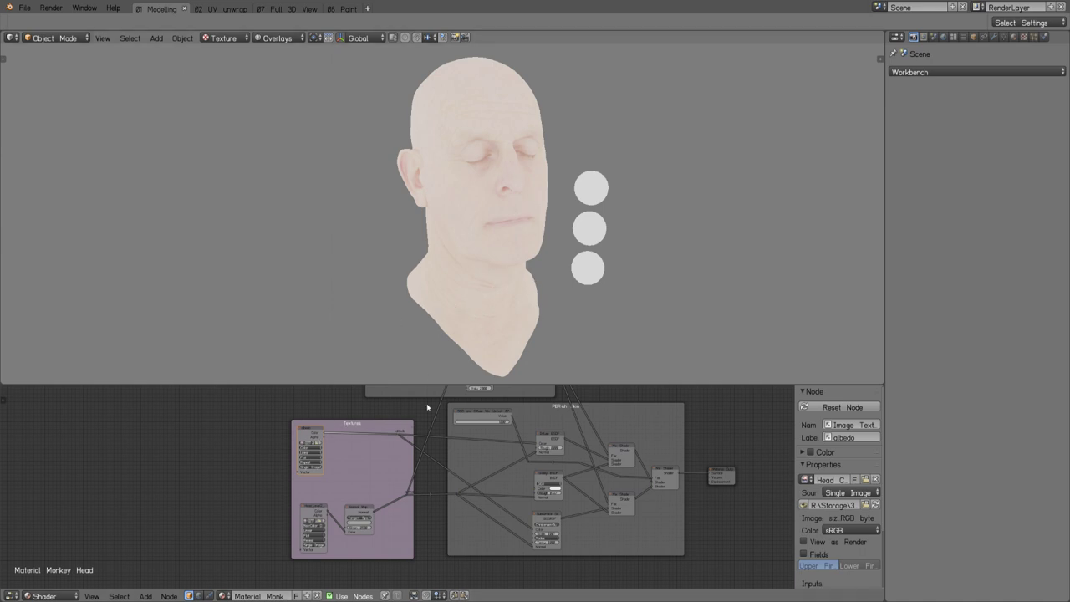
Compare the textures on the head by activating the image node feeding the normal map and returning to the albedo node.
click(313, 507)
middle_drag(613, 148, 380, 210)
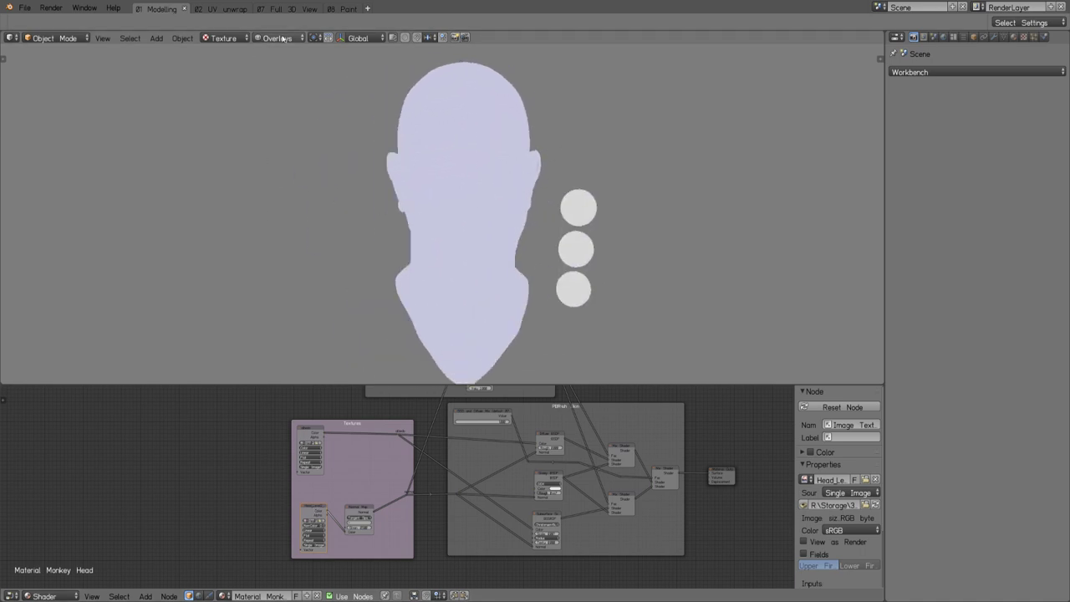
click(223, 38)
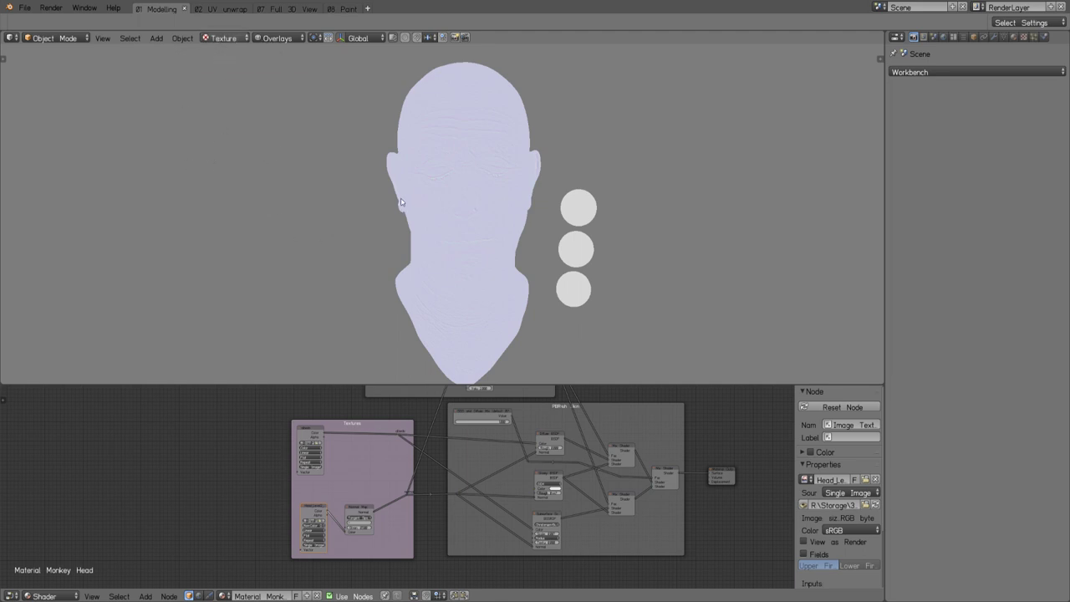
scroll(401, 448, down, 1)
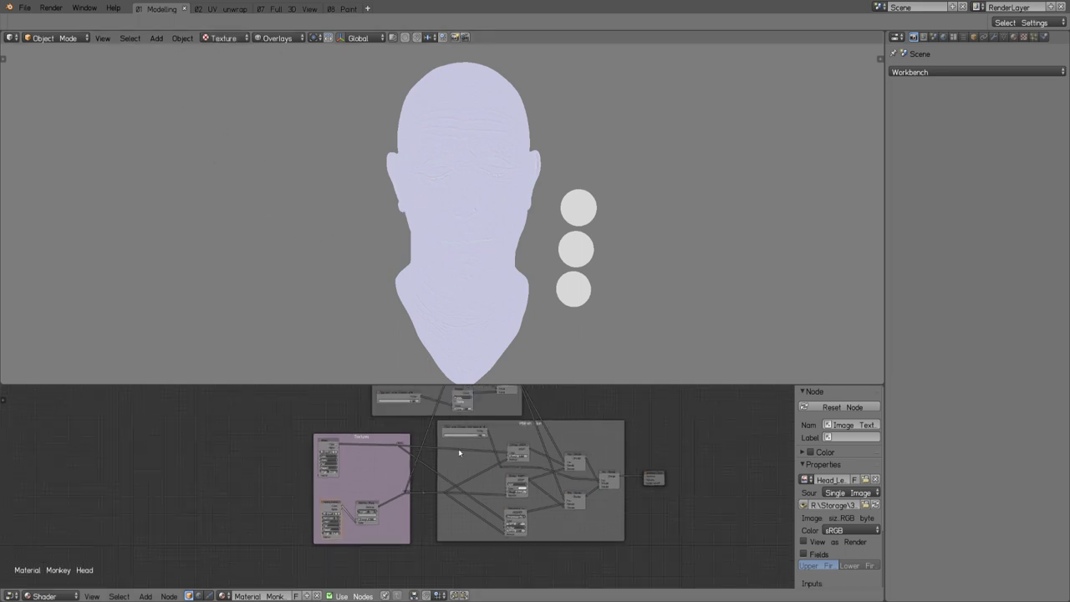
middle_drag(353, 421, 306, 442)
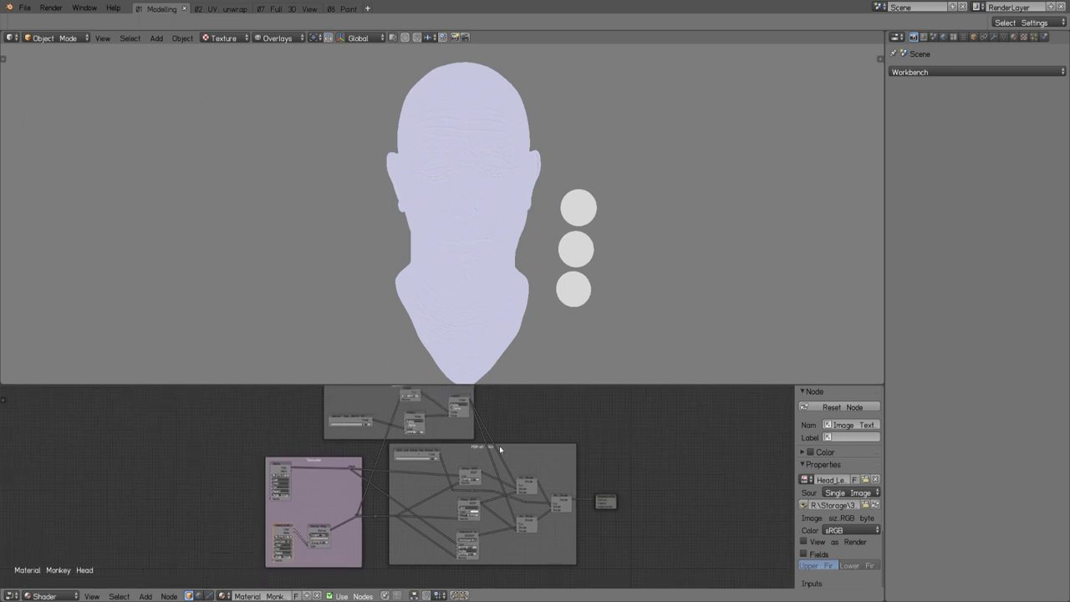
scroll(629, 435, up, 1)
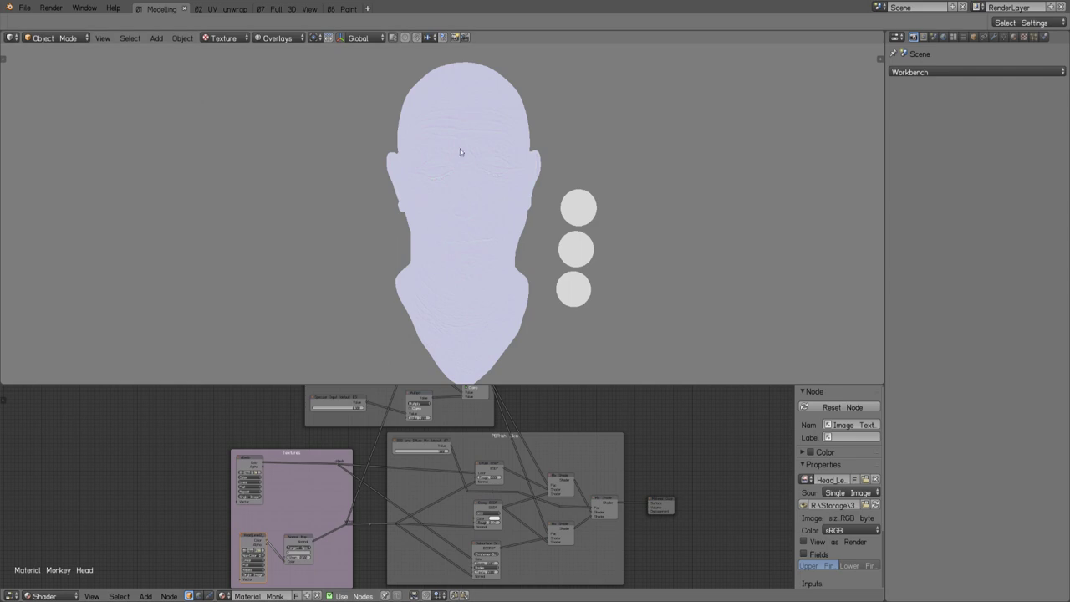
click(244, 470)
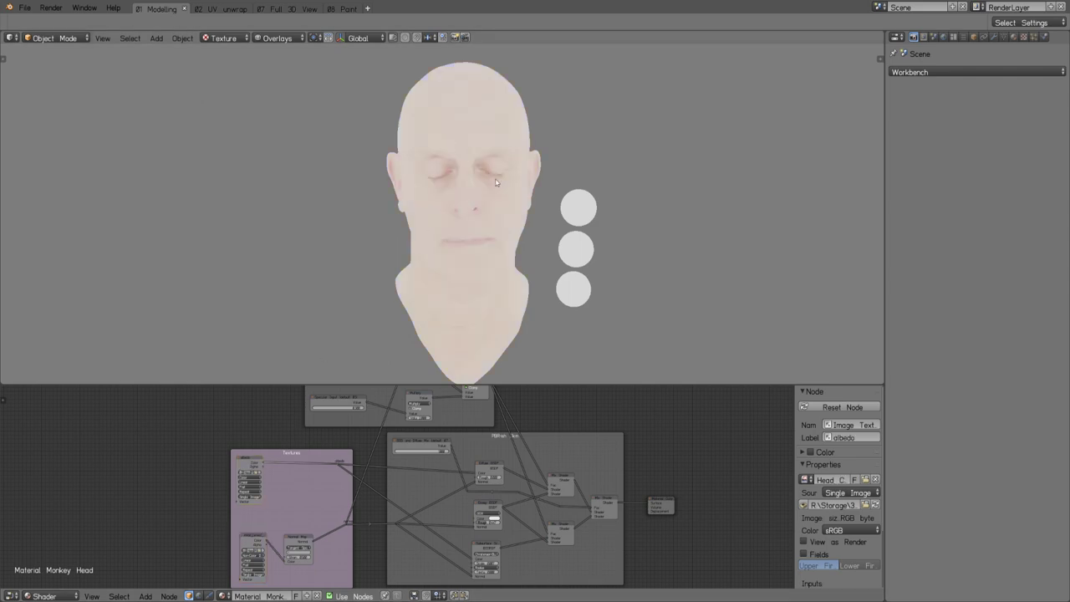
middle_drag(378, 321, 439, 167)
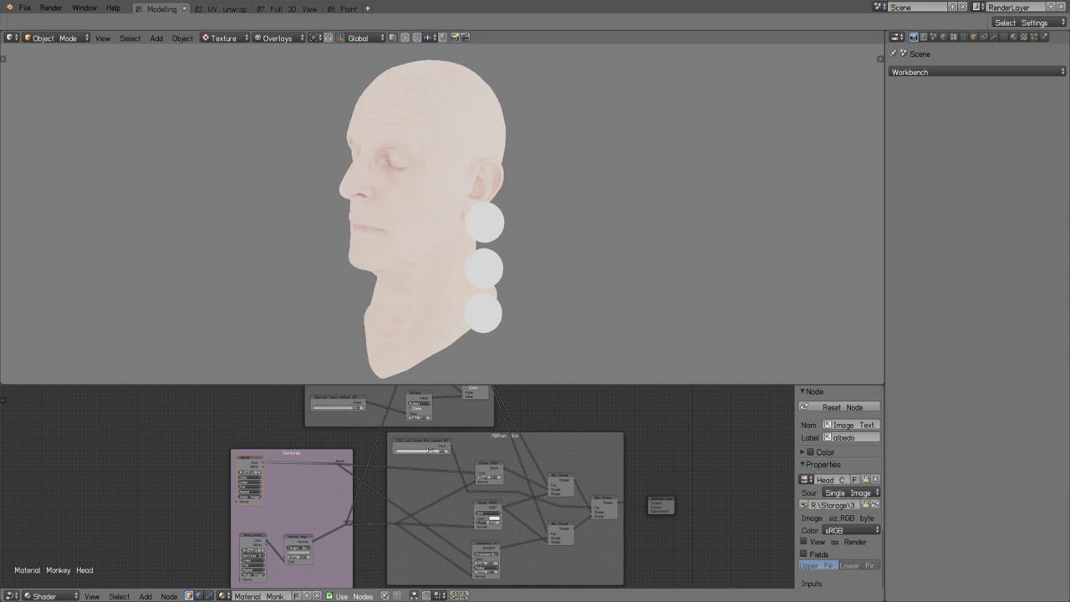
Cut the albedo node's colour link inside the Textures frame and reconnect it to the same reroute point.
click(297, 473)
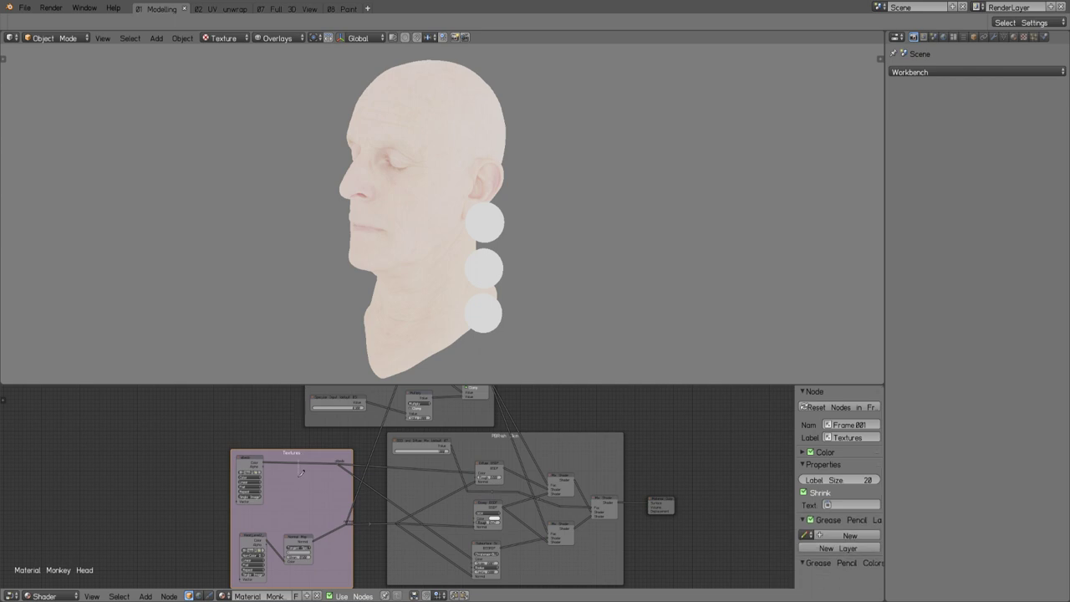
click(248, 460)
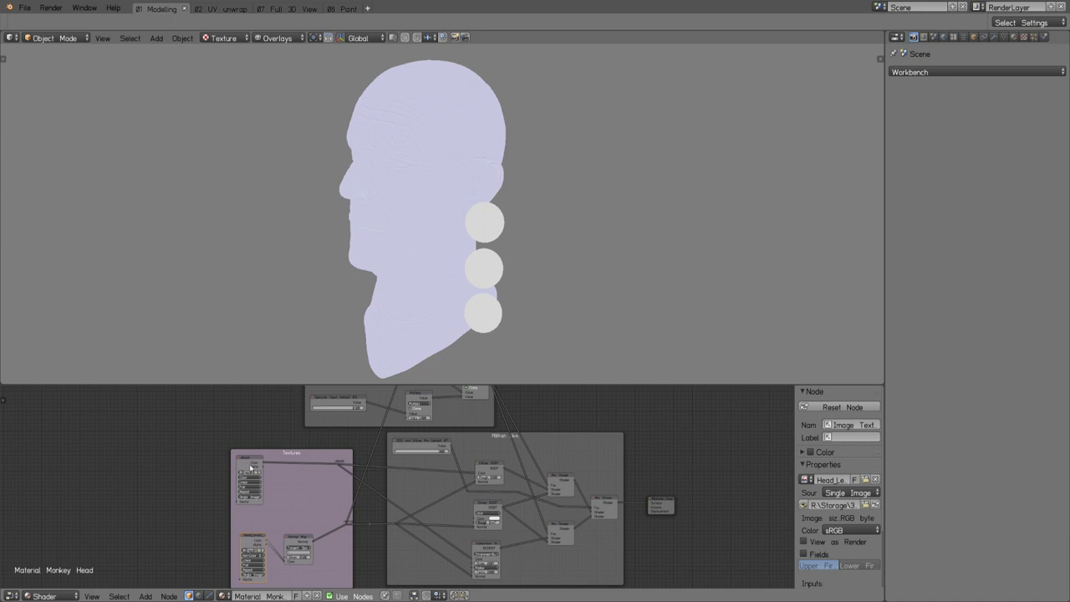
click(286, 483)
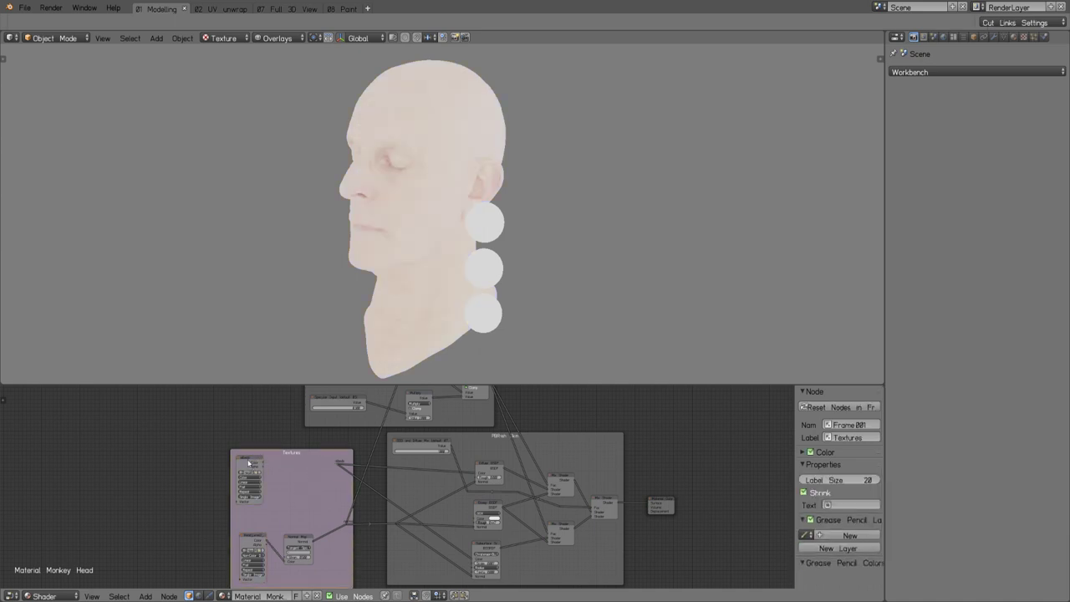
drag(263, 463, 340, 462)
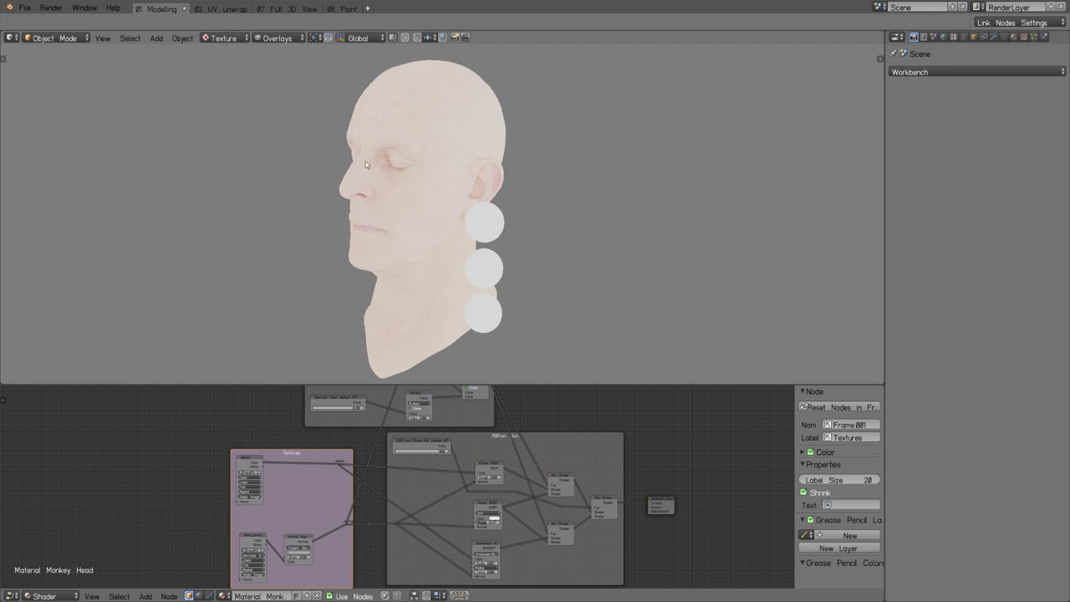
Try Studio Light on the textured head, restore Flat Lighting and check the head from the side and front.
middle_drag(277, 180, 420, 217)
click(224, 38)
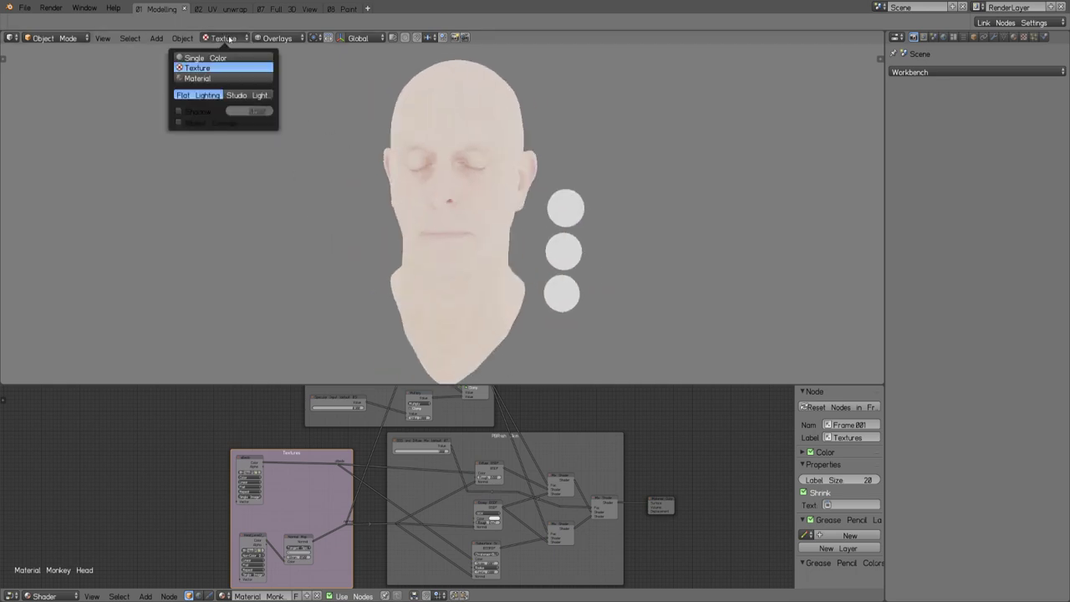
click(254, 96)
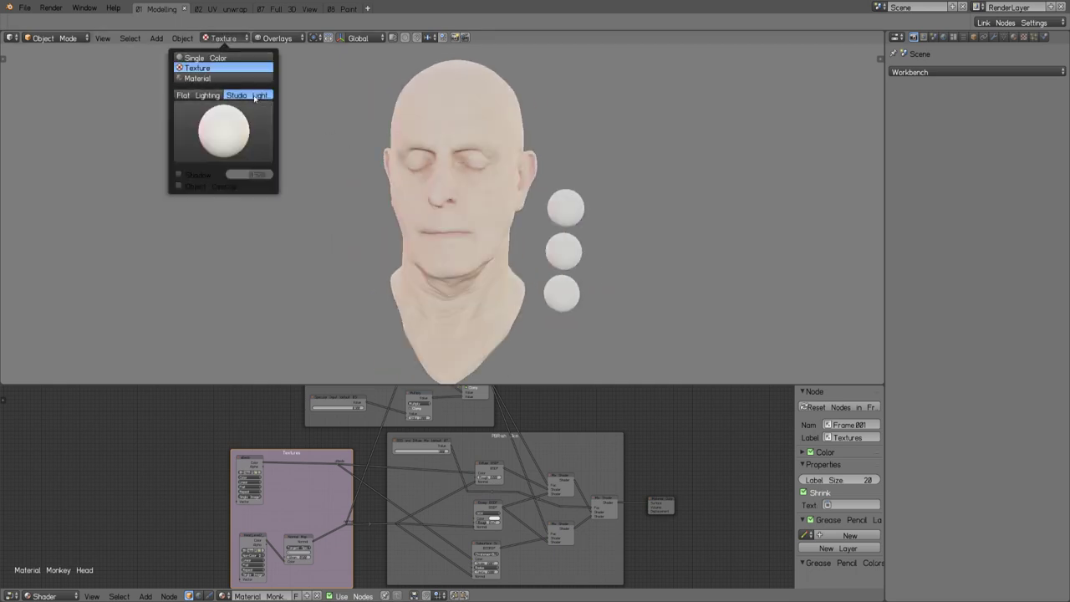
click(207, 95)
key(KP_3)
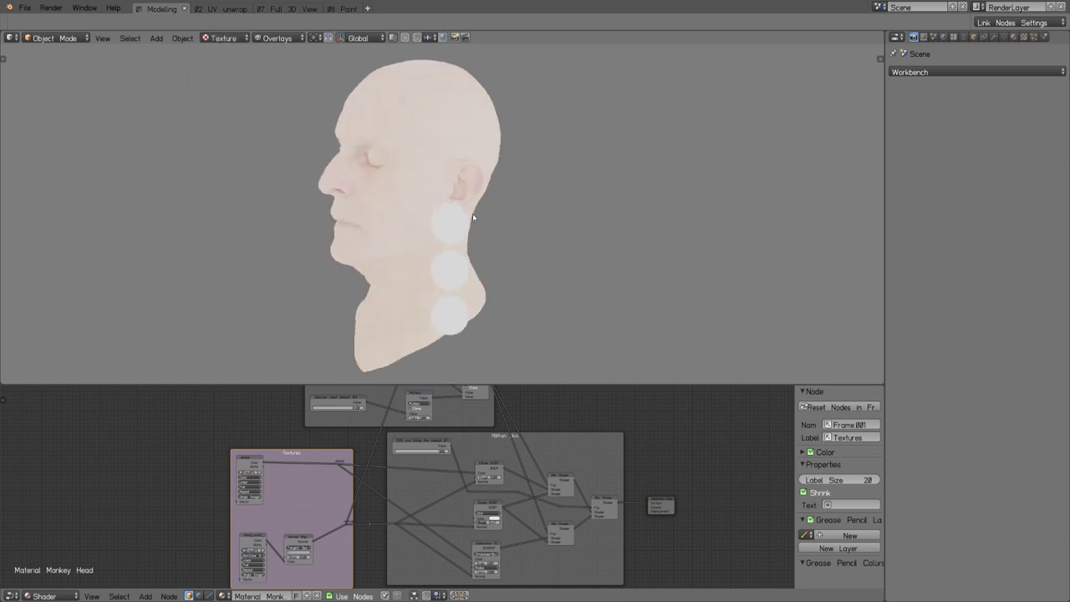
key(KP_1)
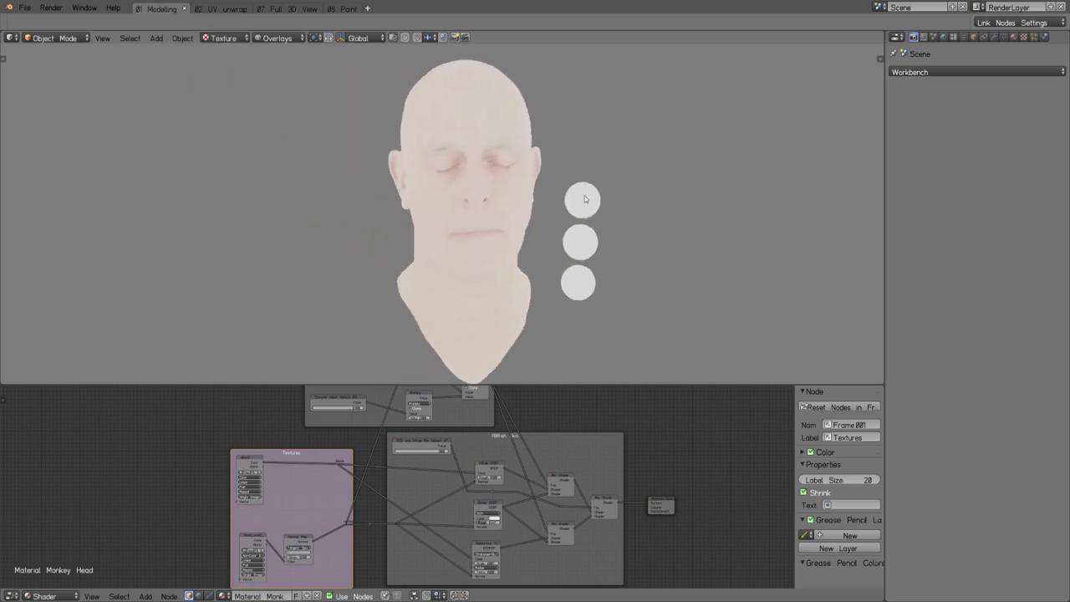
Switch the viewport back to Single Color shading and put the active mesh into Edit Mode.
click(232, 38)
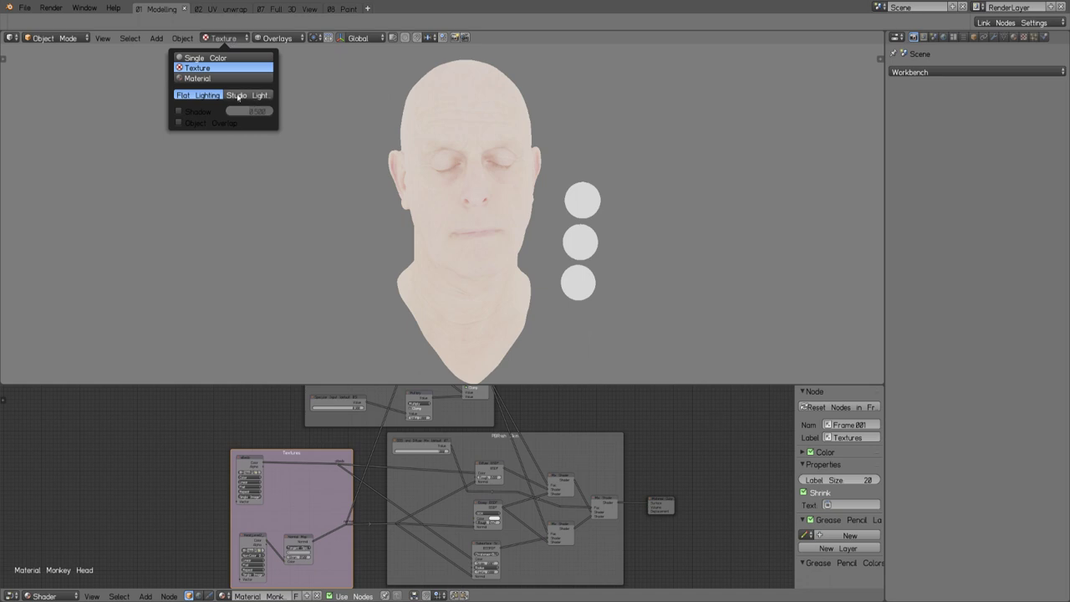
click(204, 59)
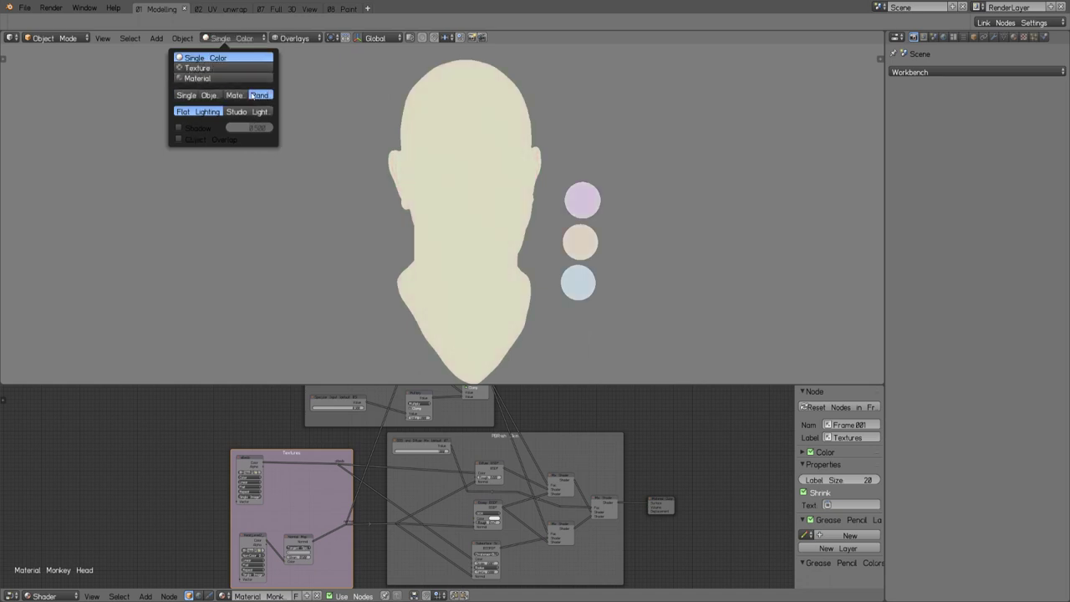
mouse_move(628, 188)
middle_down()
mouse_move(643, 196)
mouse_move(590, 193)
mouse_move(664, 210)
mouse_move(698, 201)
mouse_move(567, 186)
middle_up()
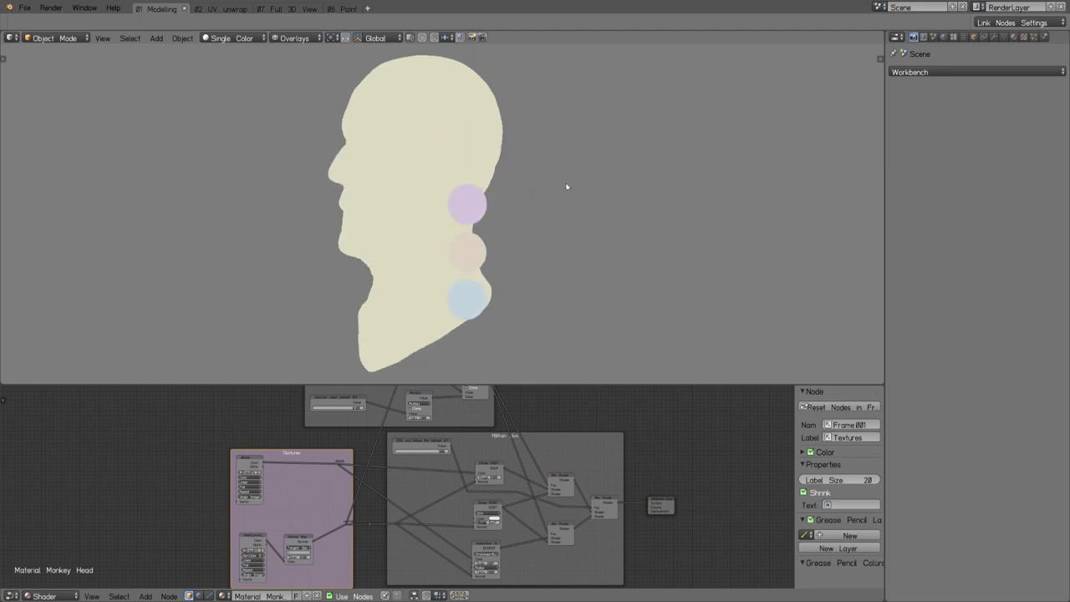
key(ctrl+Tab)
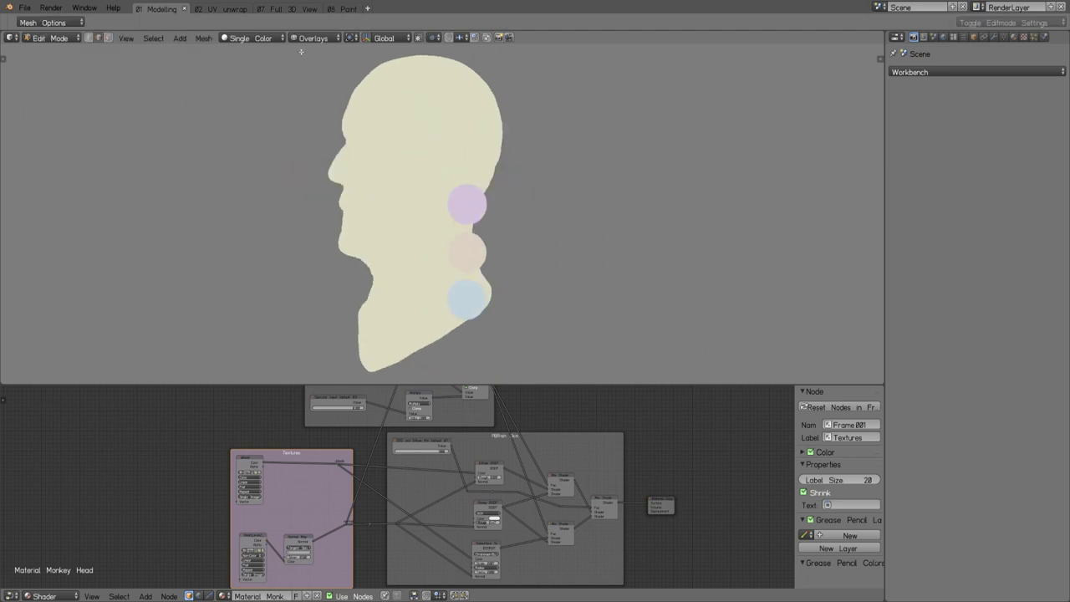
Turn on the viewport overlays and examine the head's wireframe up close in Edit Mode.
click(311, 38)
click(306, 58)
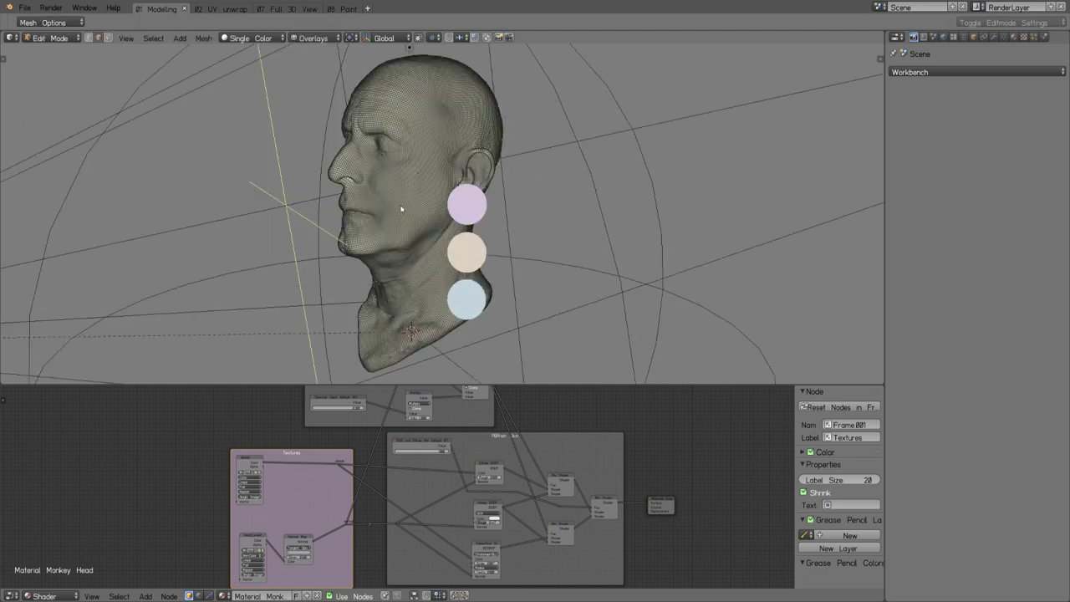
scroll(401, 209, up, 10)
scroll(398, 206, down, 5)
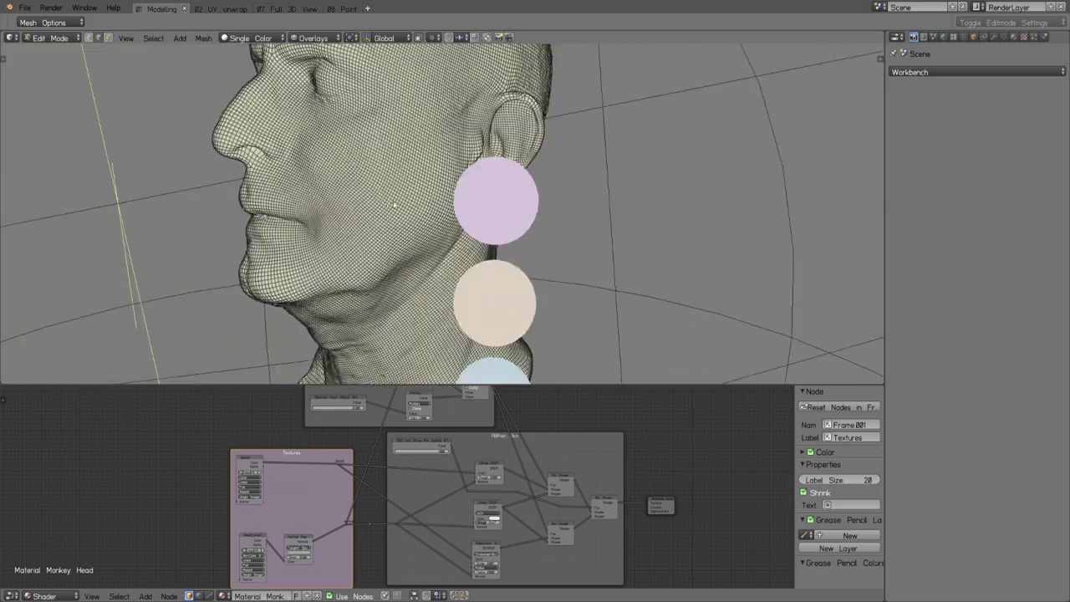
middle_drag(395, 204, 422, 138)
scroll(430, 160, up, 5)
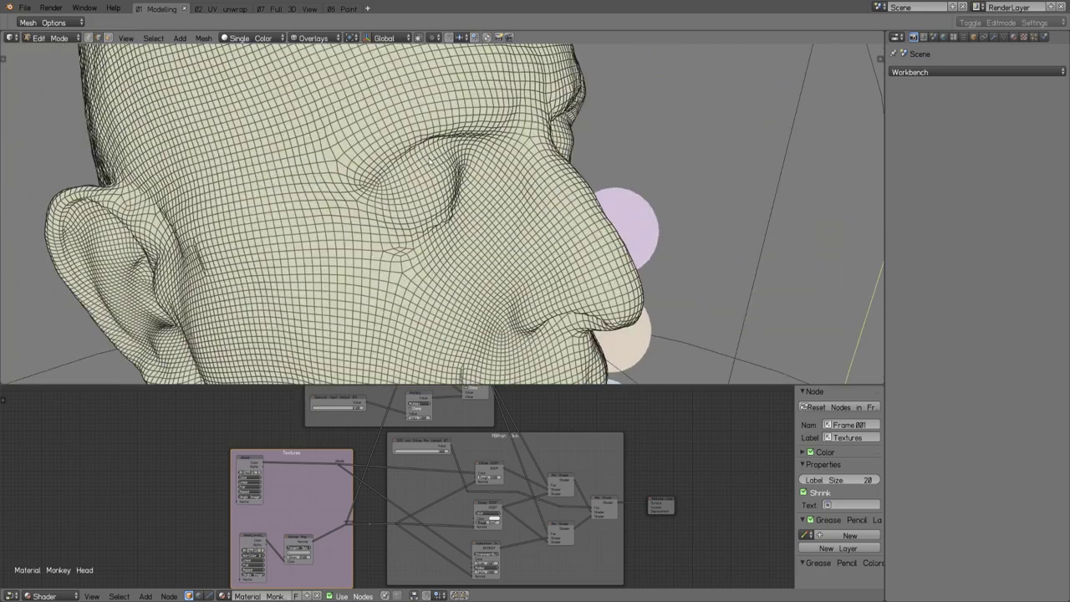
scroll(430, 161, up, 3)
scroll(308, 142, down, 3)
Select an edge loop beside the head's eye, follow it around the mesh and deselect everything.
alt+click(346, 198)
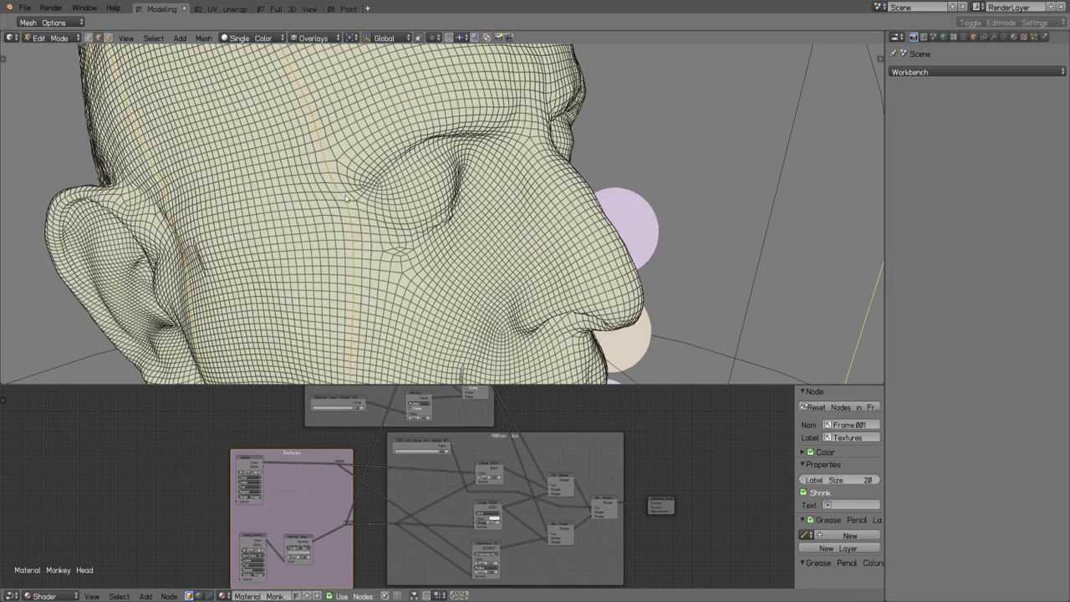
scroll(393, 203, down, 5)
middle_drag(405, 205, 761, 148)
middle_drag(800, 117, 502, 125)
scroll(474, 125, up, 4)
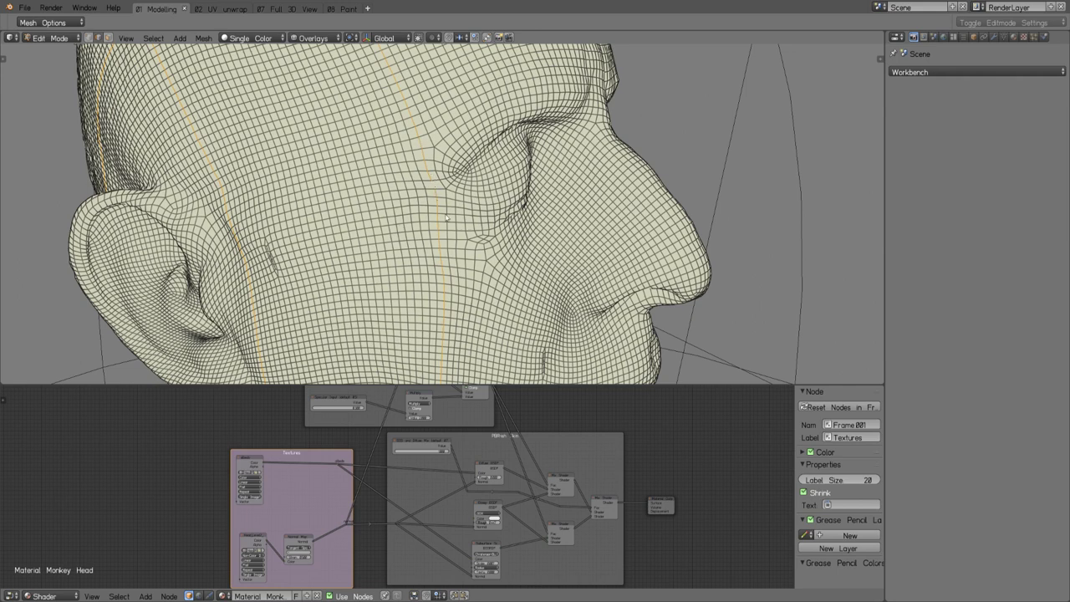
key(a)
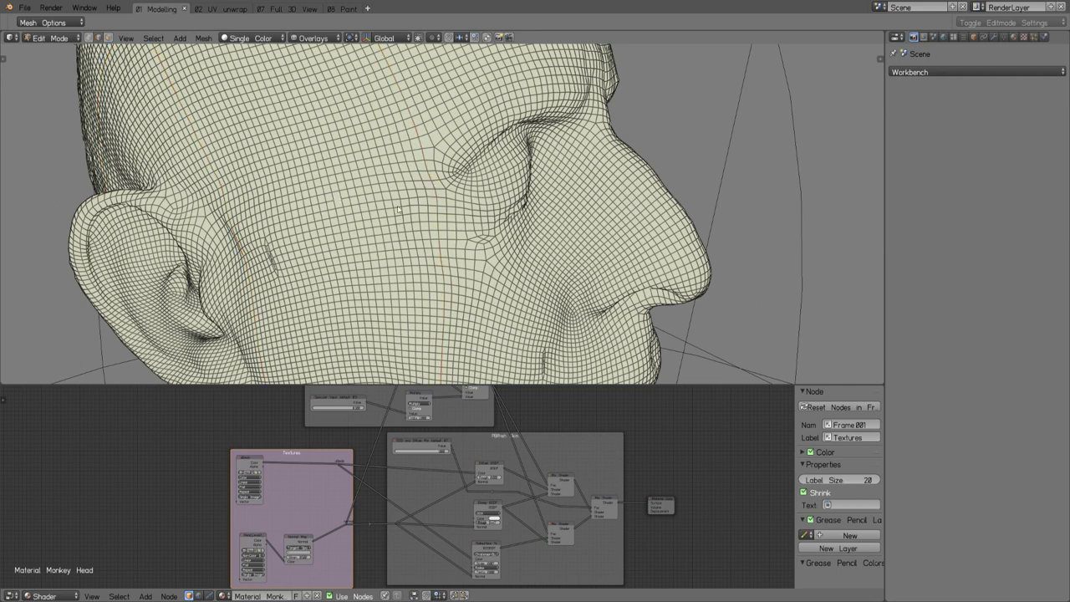
Compare the Material, Object, Single and Random colour types on the head, ending on Single.
click(239, 39)
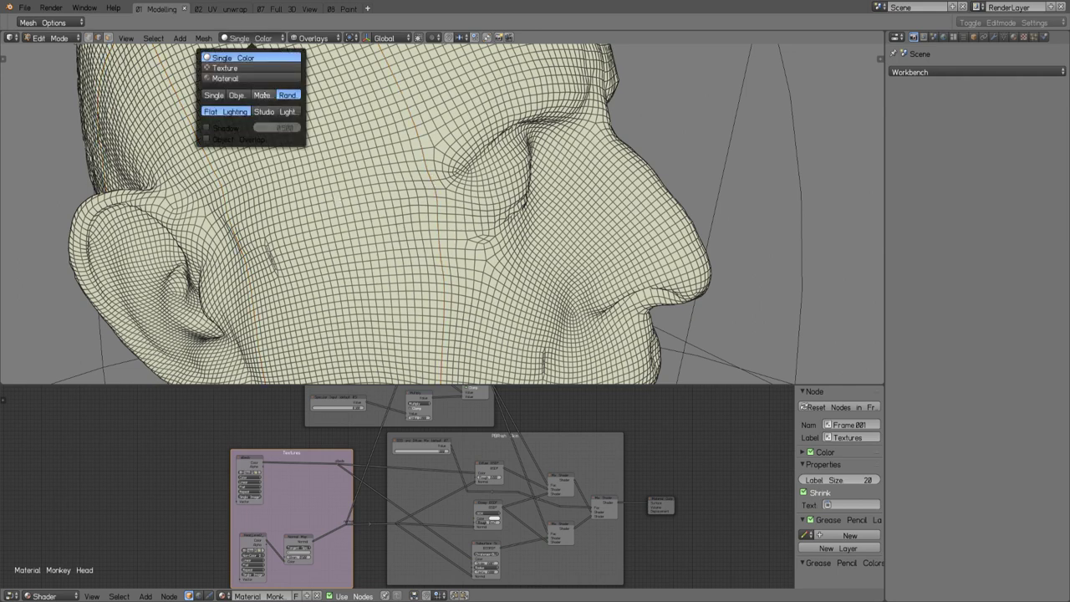
click(264, 95)
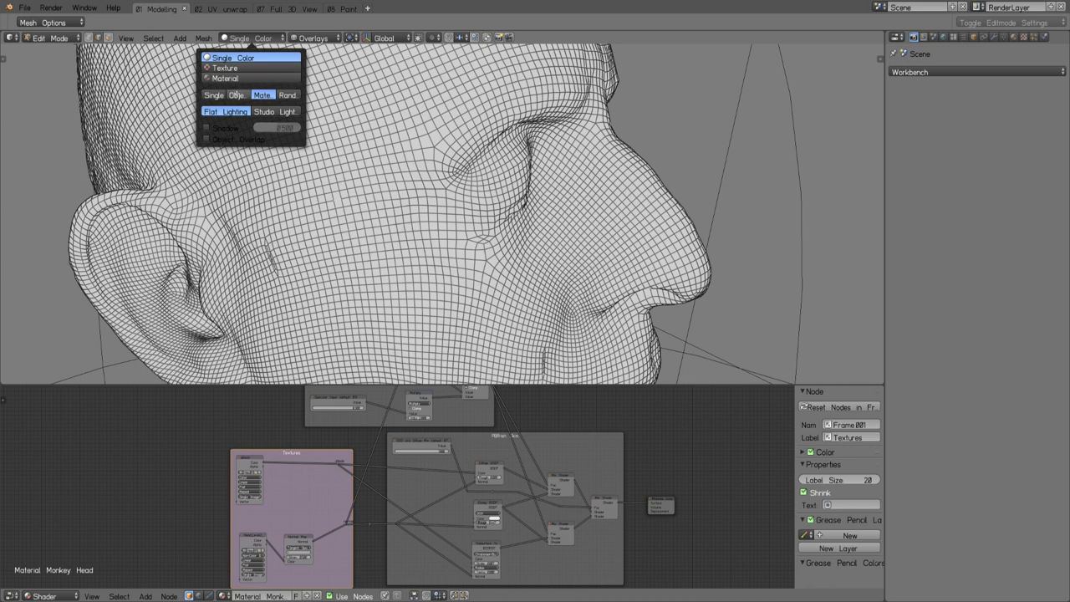
click(237, 95)
click(214, 95)
click(288, 96)
click(214, 96)
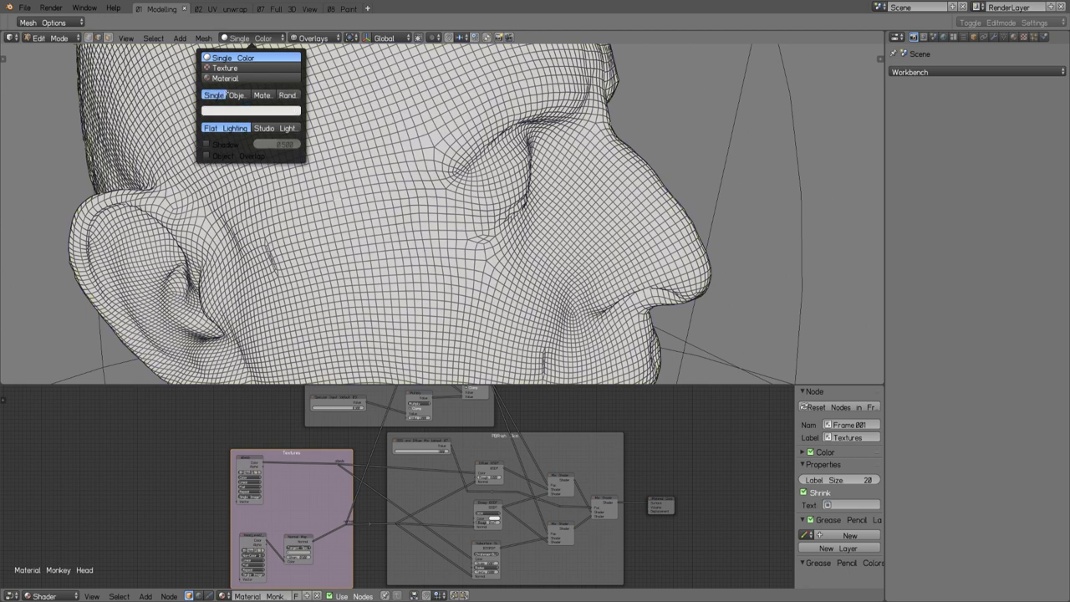
Compare Material with Single Color shading, set the colour type to Material, and return to Material shading.
click(224, 78)
click(245, 38)
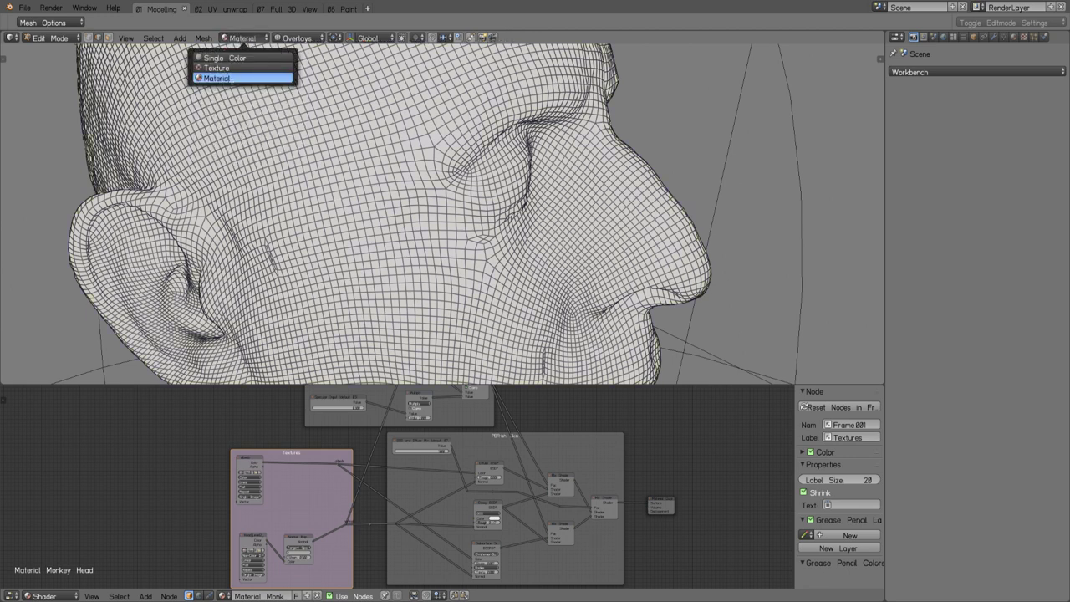
click(231, 58)
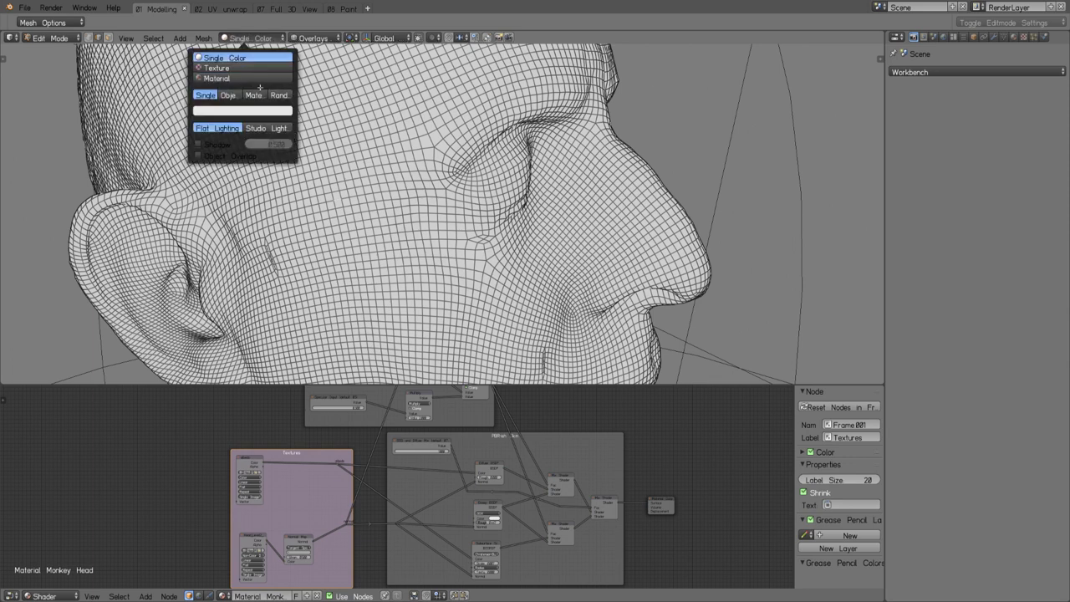
click(253, 96)
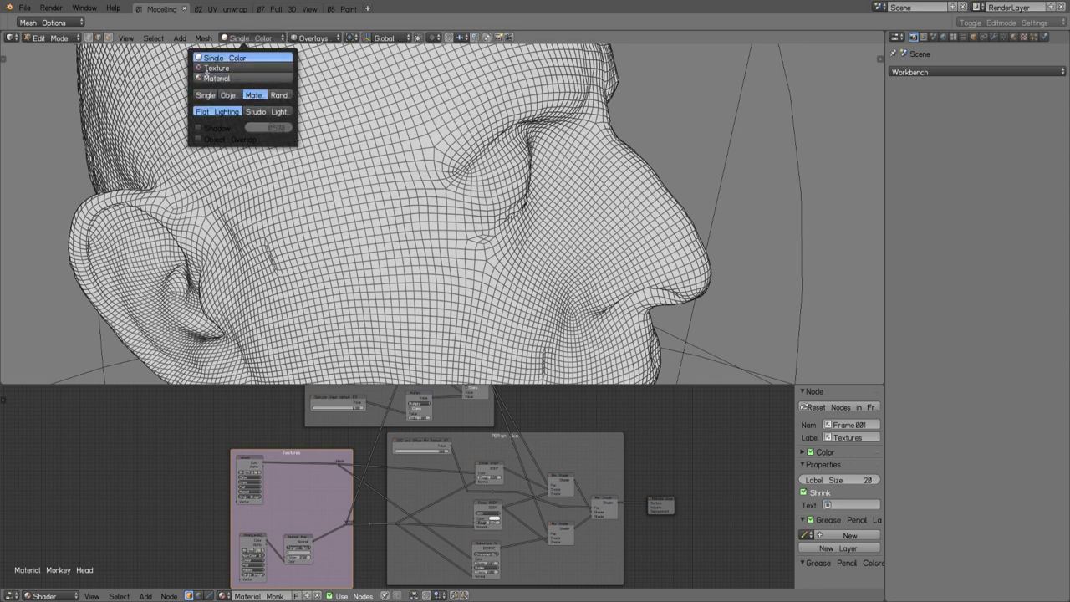
click(225, 78)
Return the head to Object Mode and display it in Single Color shading with Studio Light.
key(Home)
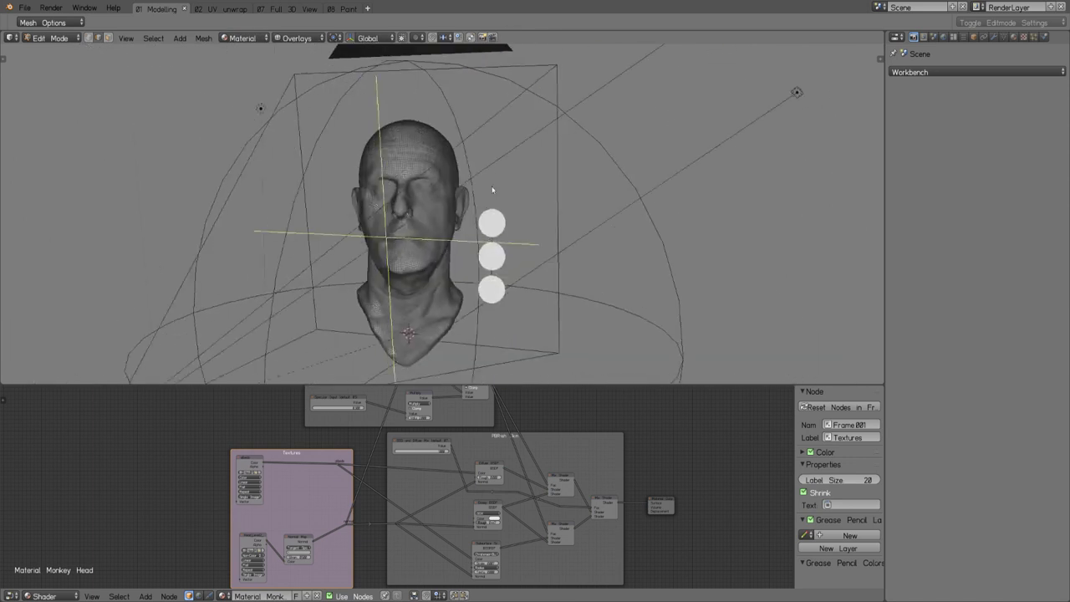
key(ctrl+Tab)
click(242, 199)
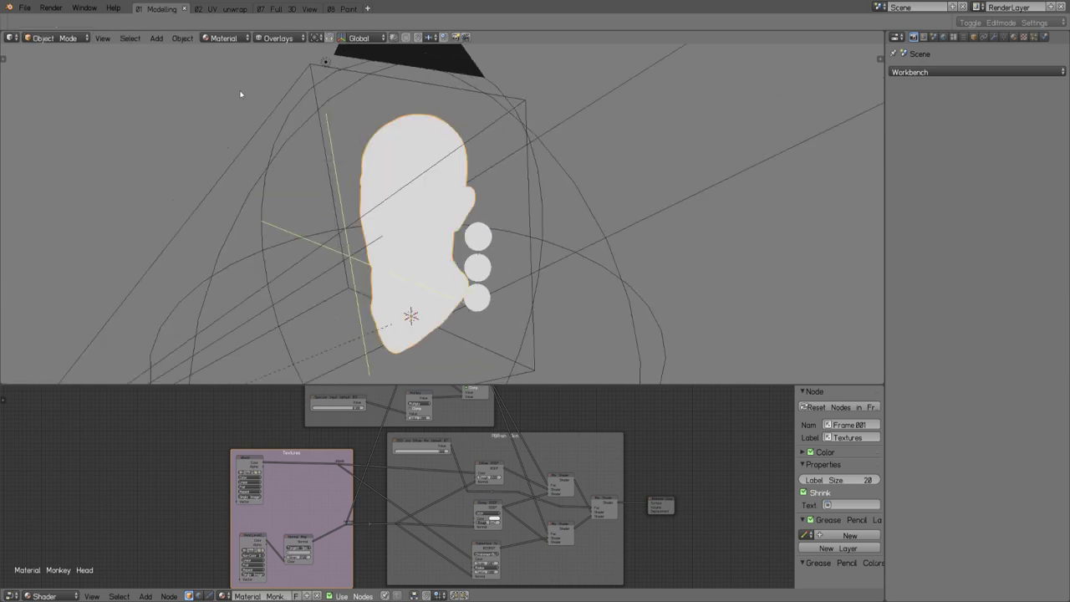
click(233, 39)
click(207, 58)
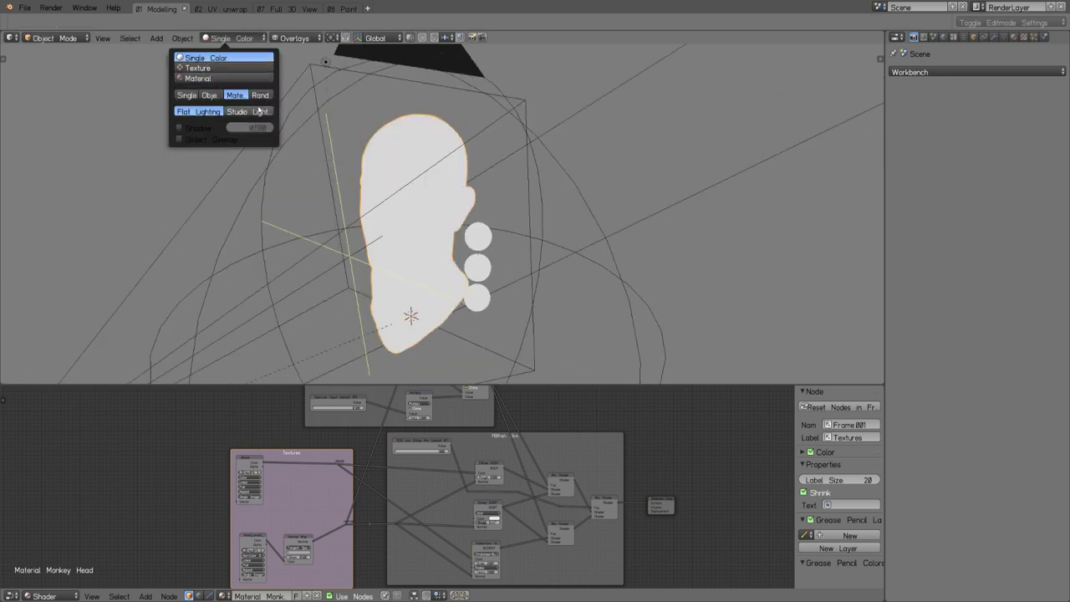
click(237, 112)
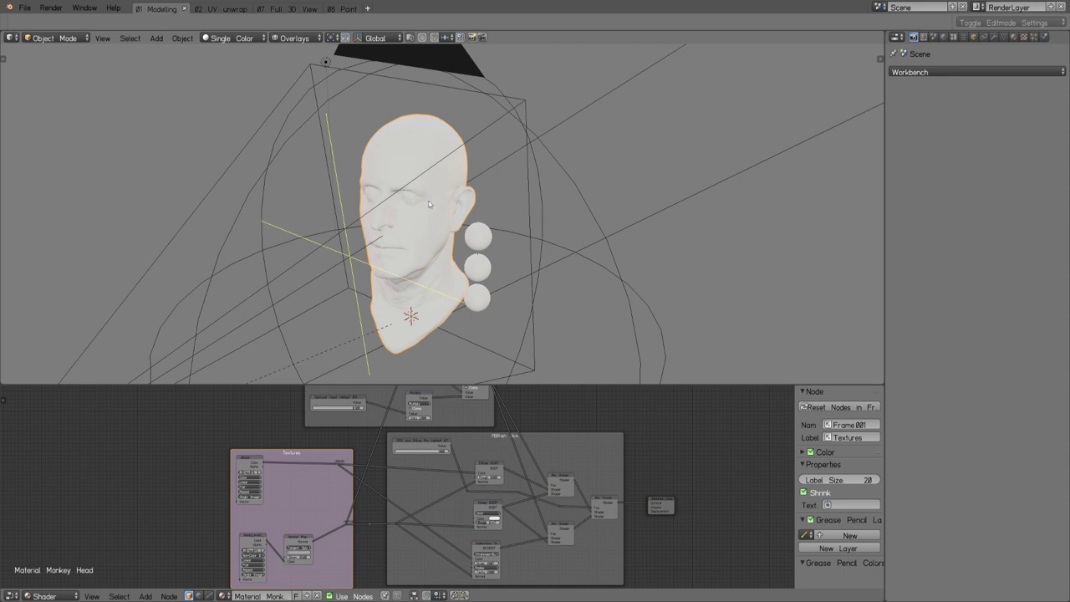
scroll(429, 204, up, 5)
middle_drag(429, 204, 392, 155)
scroll(389, 154, down, 3)
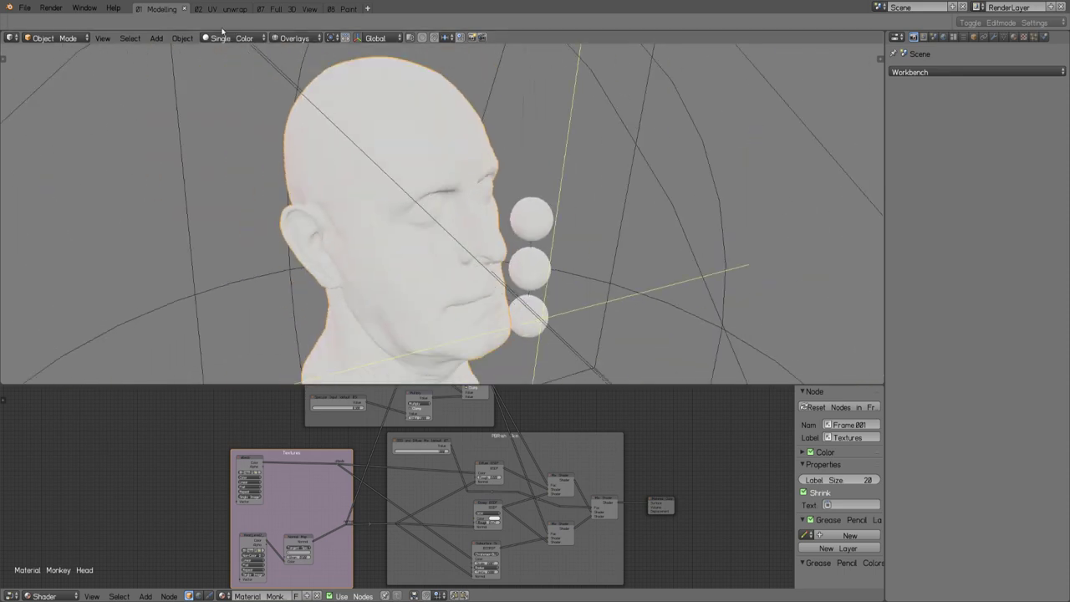
Switch to Material shading, put the head in Edit Mode and examine its wireframe from the side and front.
click(234, 39)
click(205, 65)
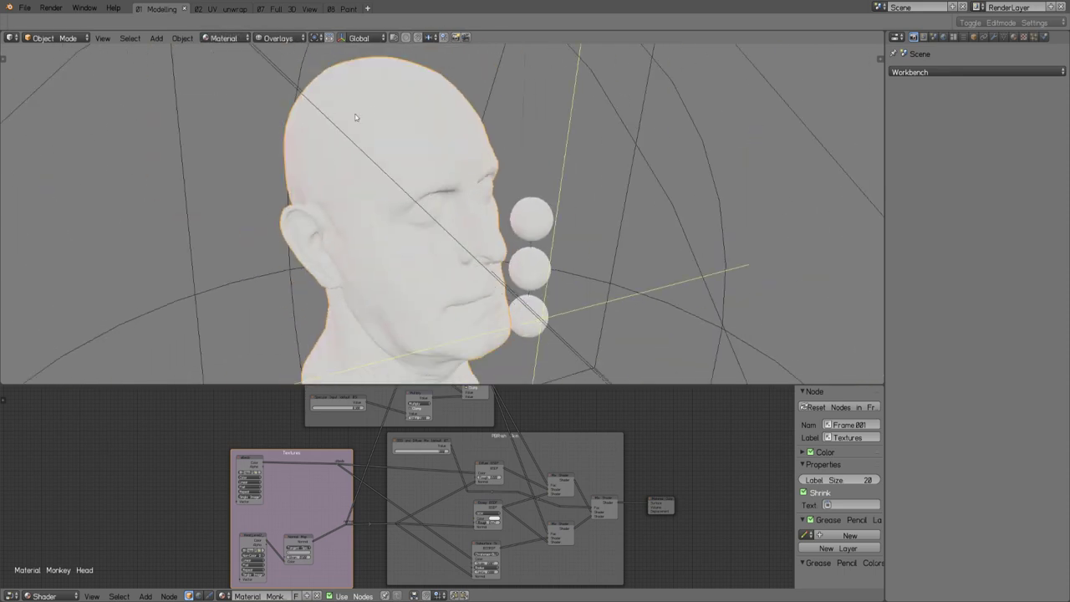
key(ctrl+Tab)
click(627, 176)
scroll(501, 143, up, 6)
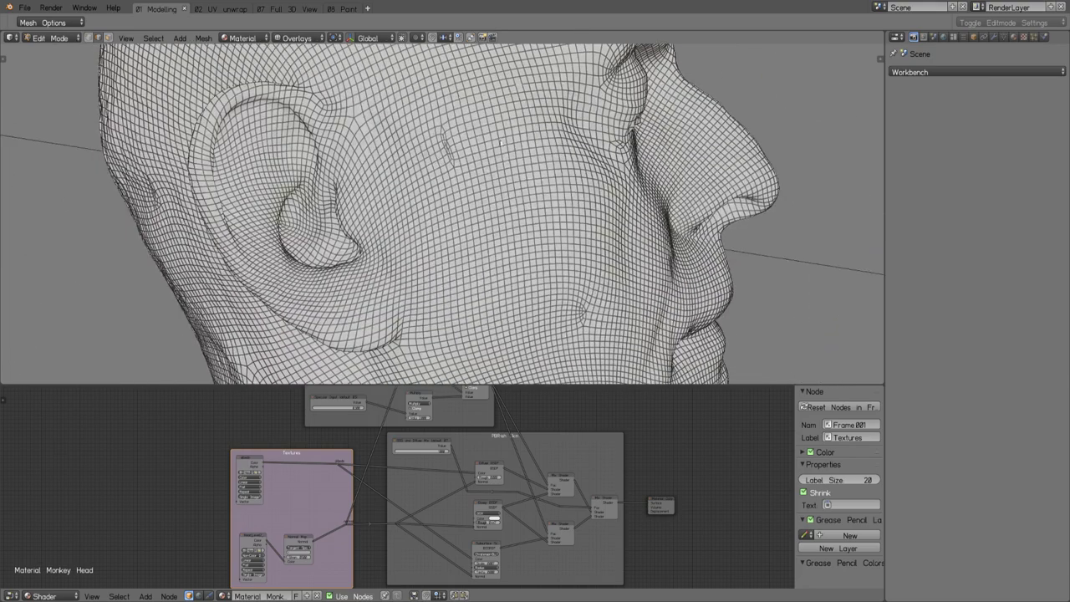
scroll(402, 255, down, 7)
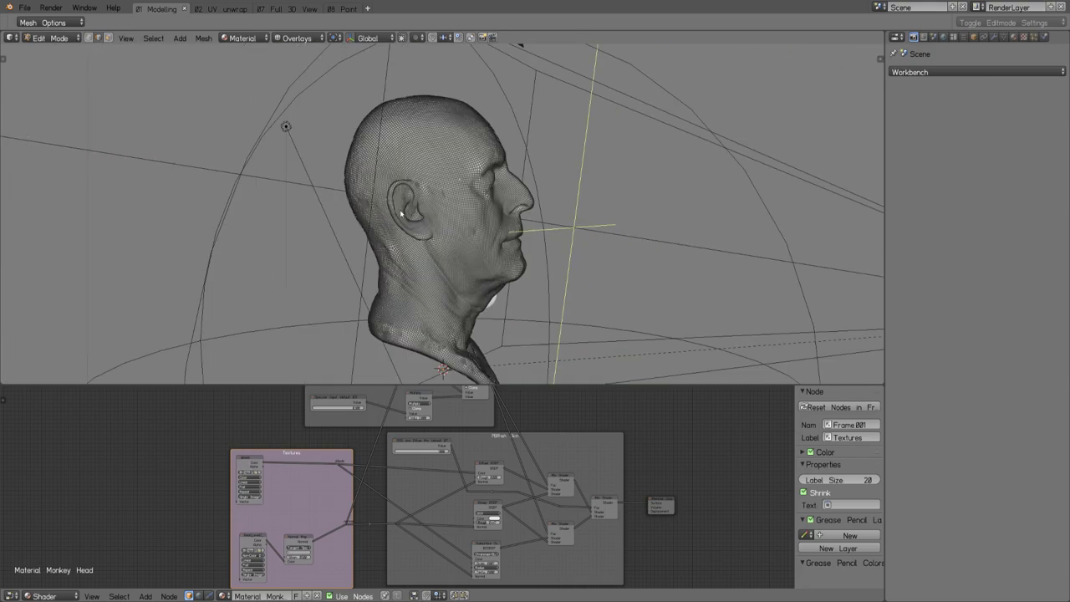
middle_drag(461, 205, 359, 213)
scroll(416, 168, up, 4)
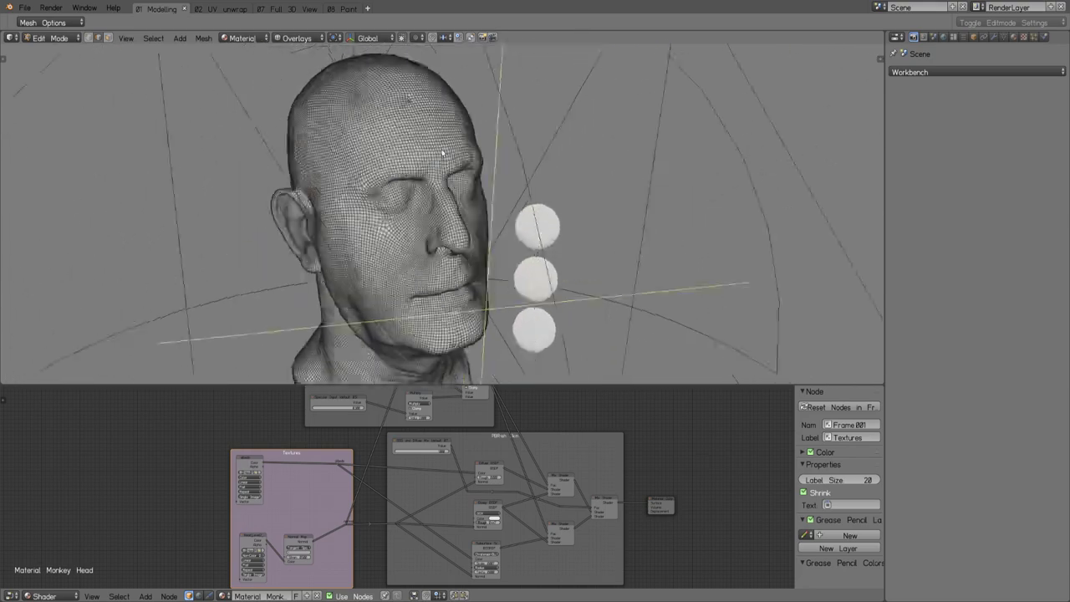
scroll(415, 168, up, 4)
scroll(410, 169, down, 3)
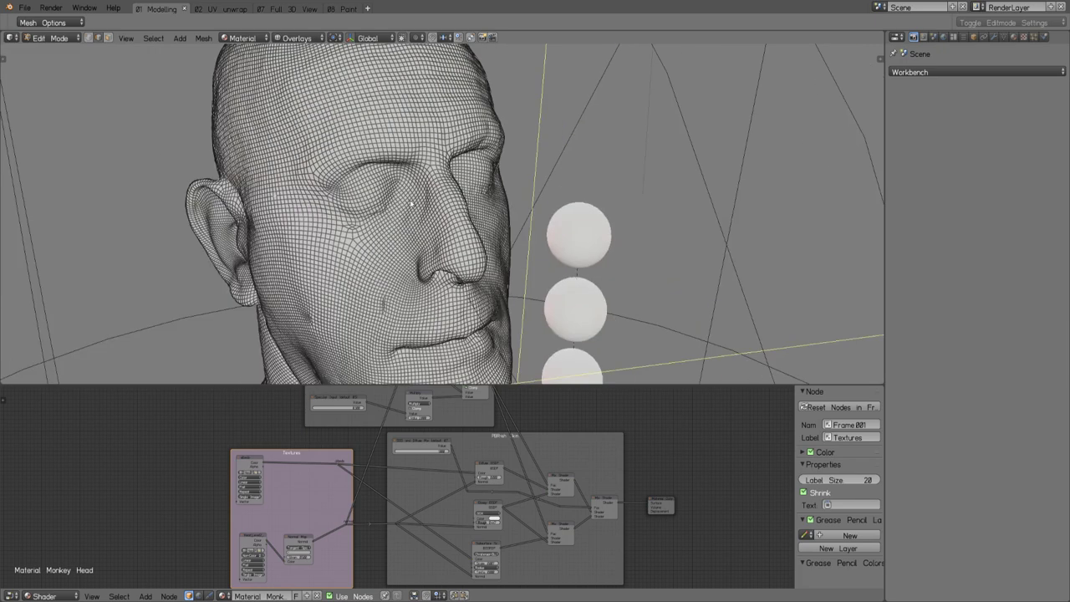
Set the viewport back to Single Color shading with Flat Lighting and check the wireframe head from different angles.
click(242, 38)
click(230, 56)
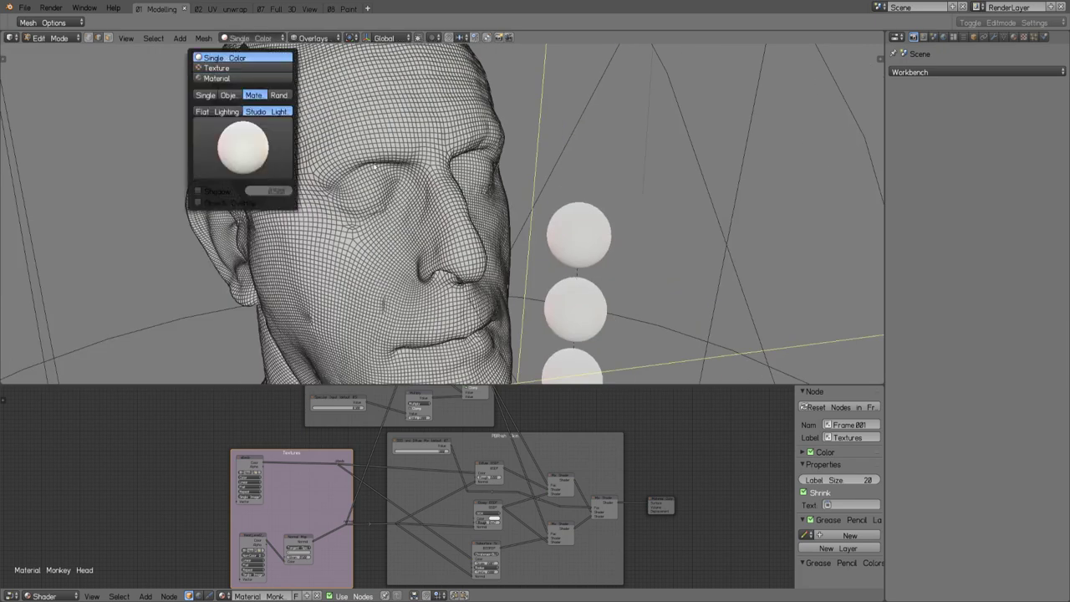
click(260, 38)
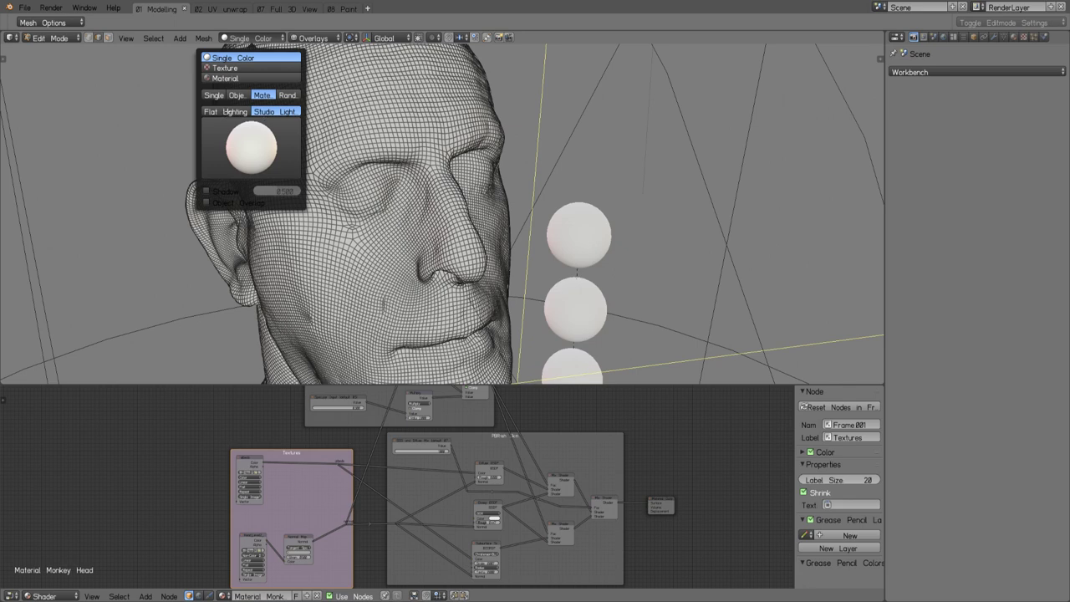
mouse_move(264, 116)
middle_down()
mouse_move(537, 165)
mouse_move(437, 213)
middle_up()
scroll(436, 213, down, 3)
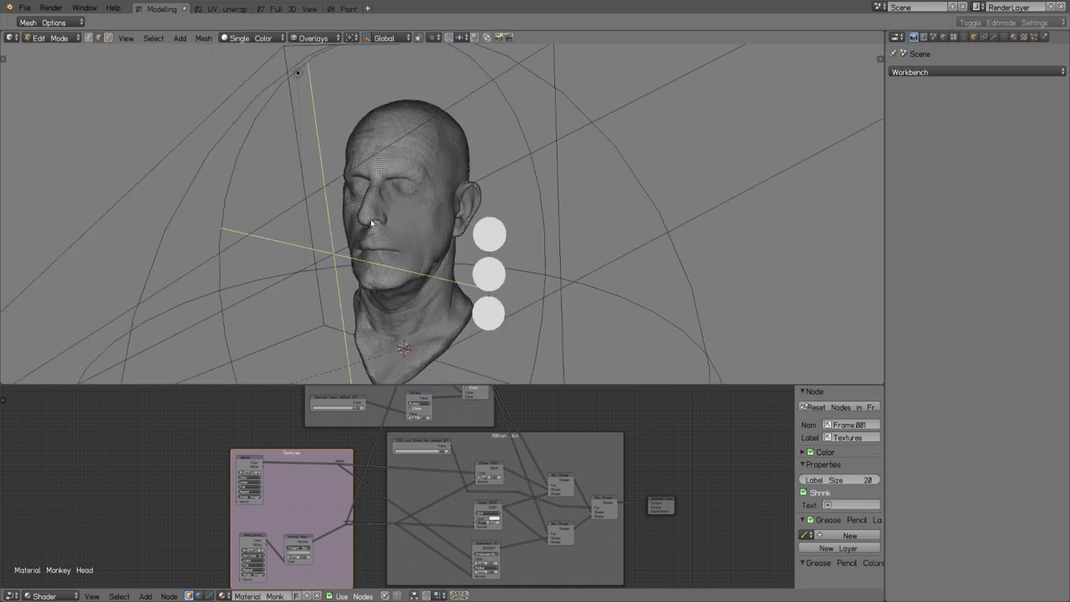
middle_drag(372, 223, 382, 274)
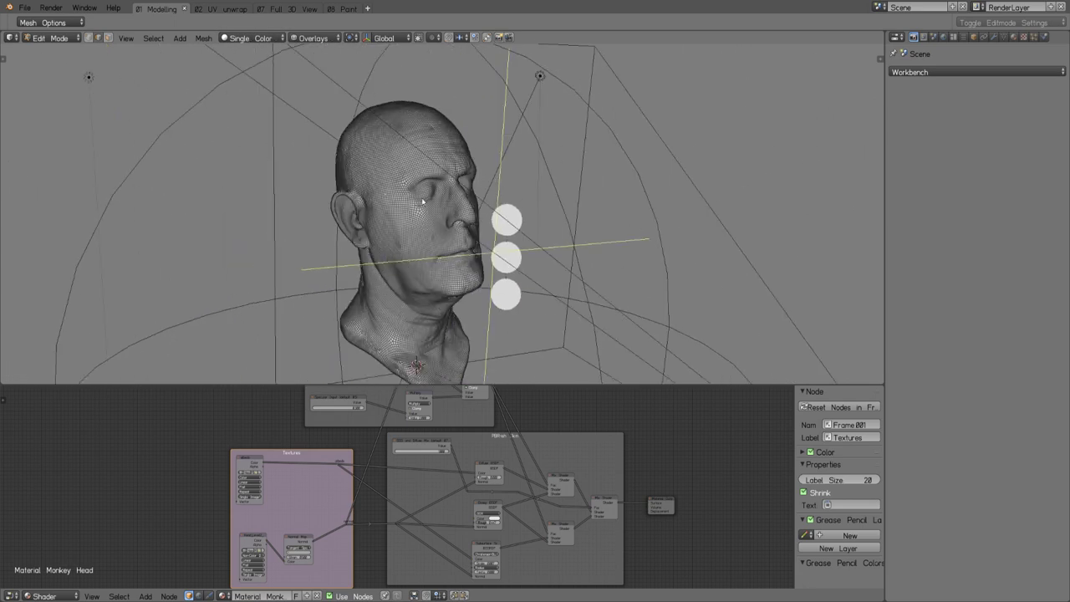
Return the head to Object Mode and expand the 3D viewport over the node editor area.
key(Tab)
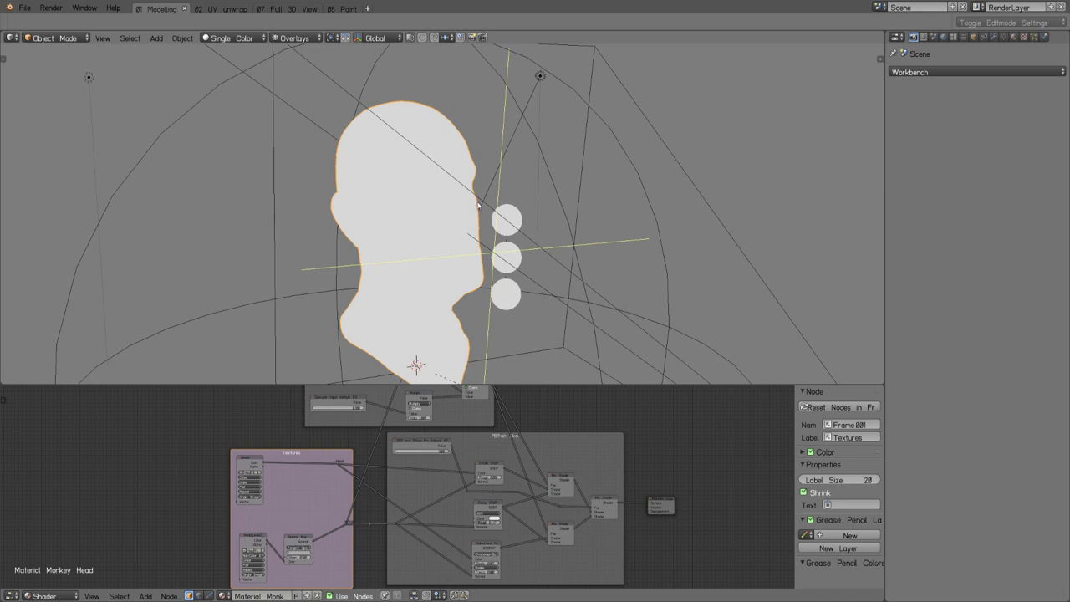
scroll(478, 204, down, 2)
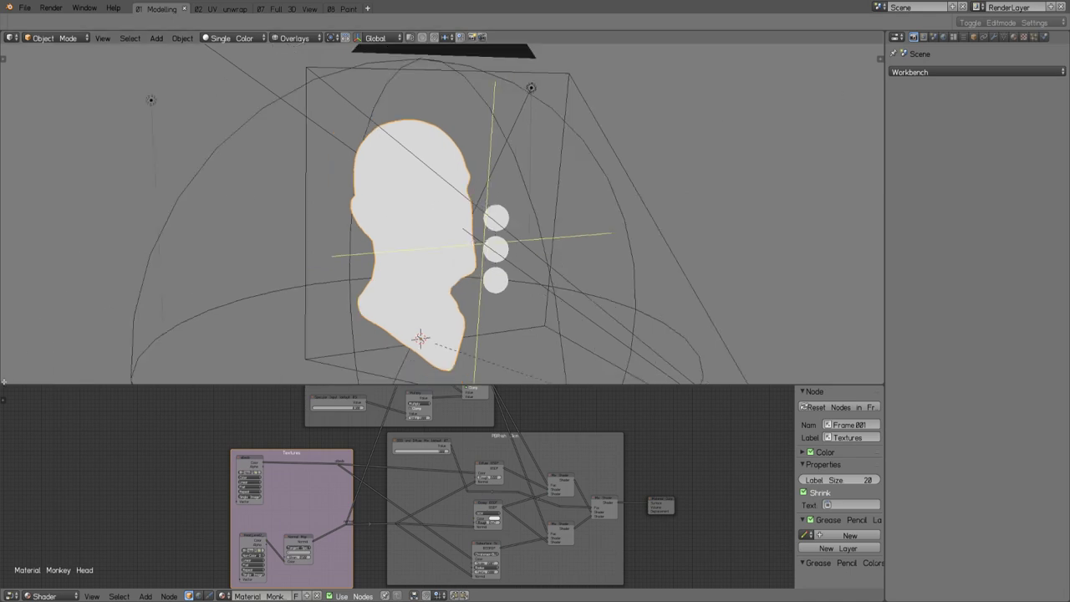
key(ctrl+space)
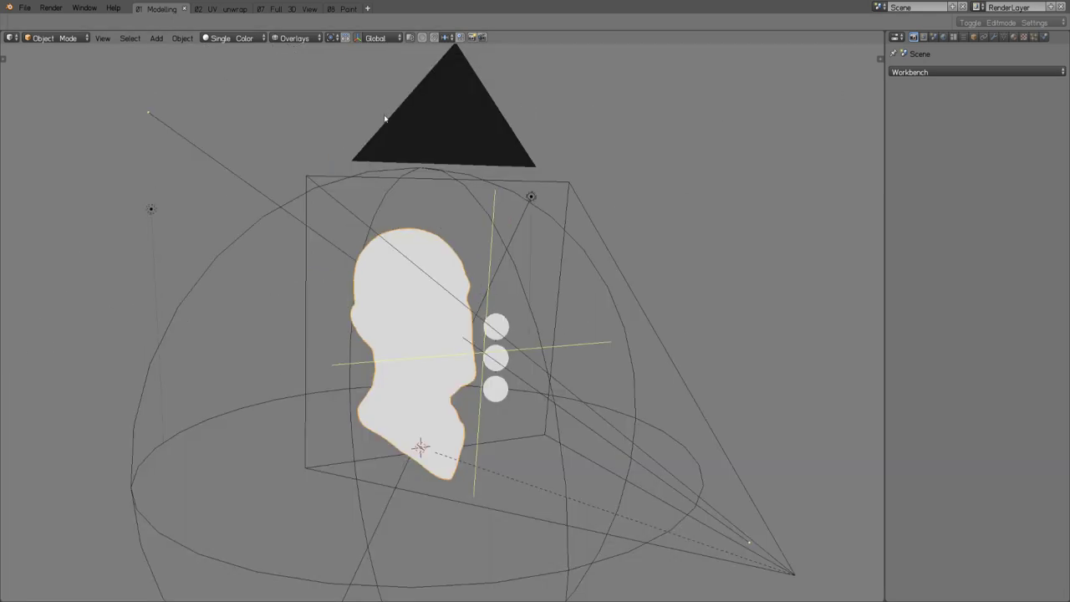
Change the render engine from Workbench to Eevee and switch the viewport to Rendered shading.
click(268, 40)
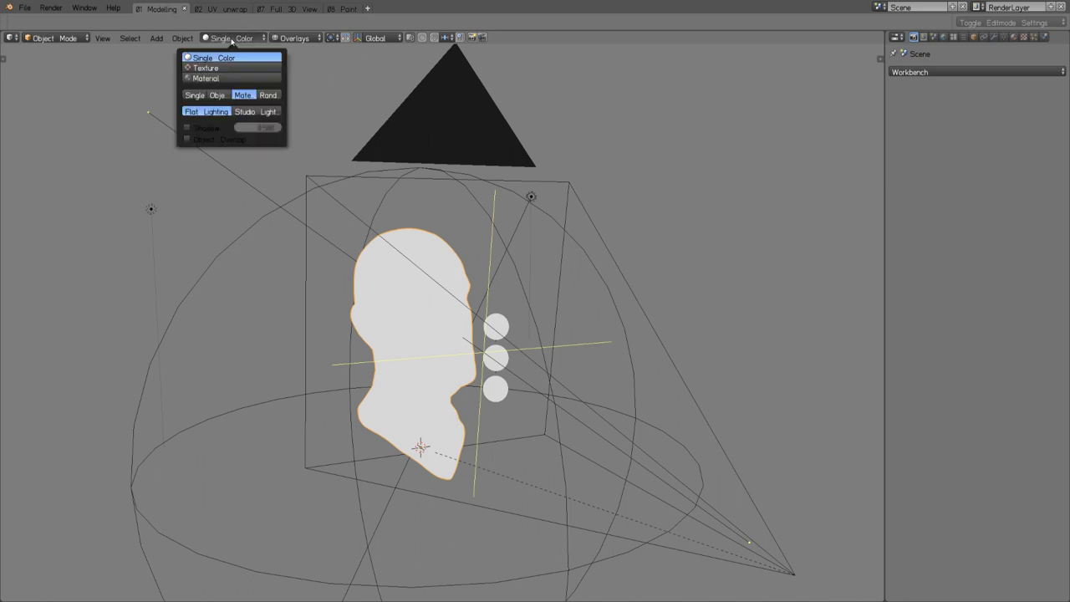
click(928, 72)
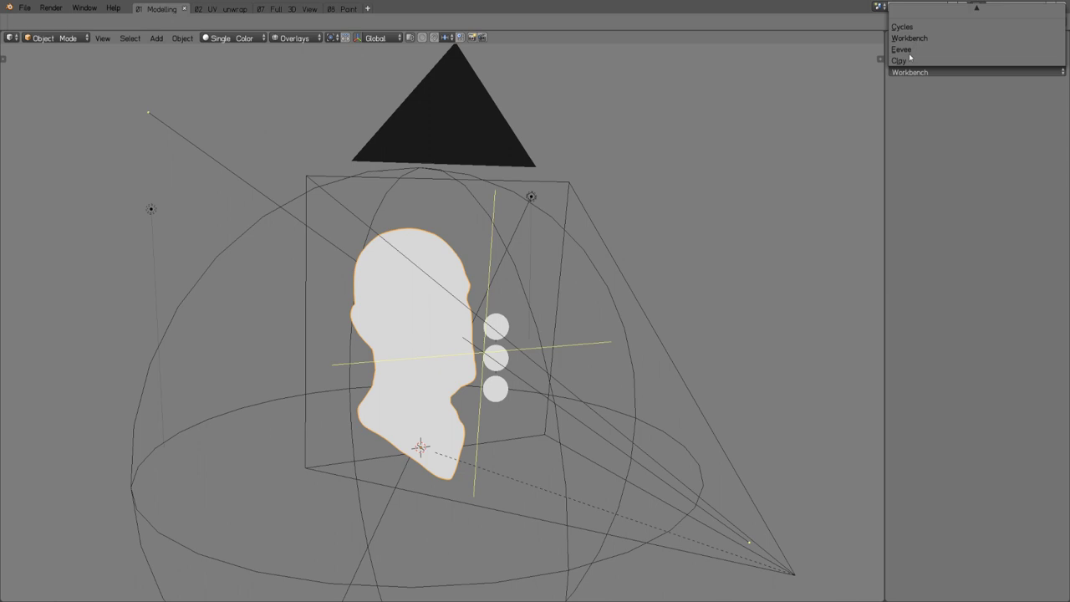
click(908, 51)
click(232, 38)
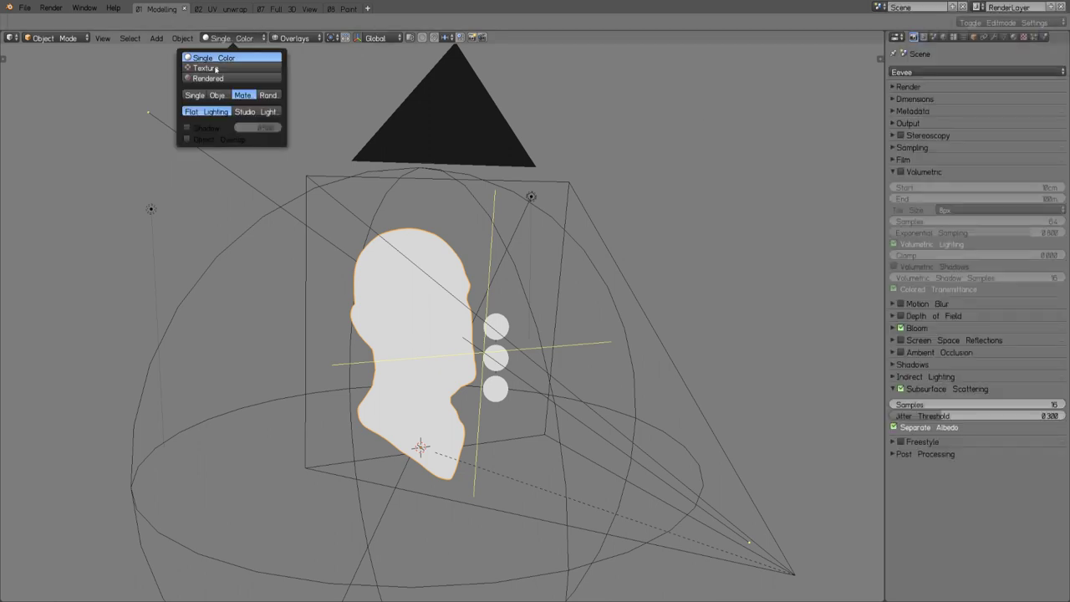
click(208, 78)
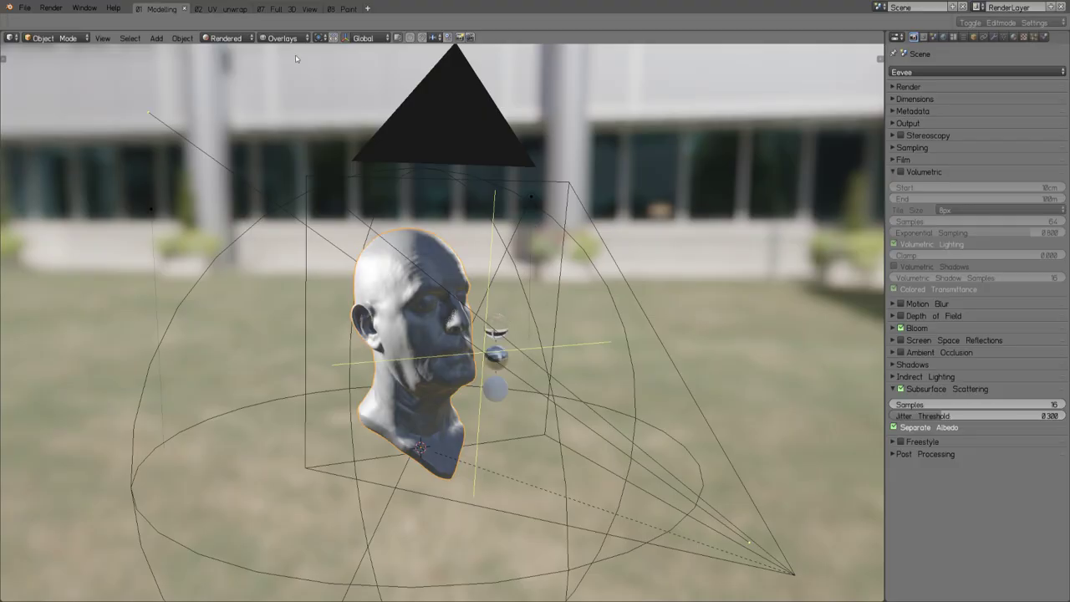
Turn off the viewport overlays and compare Single Color shading under Studio Light with Rendered shading on the head.
click(281, 38)
click(280, 57)
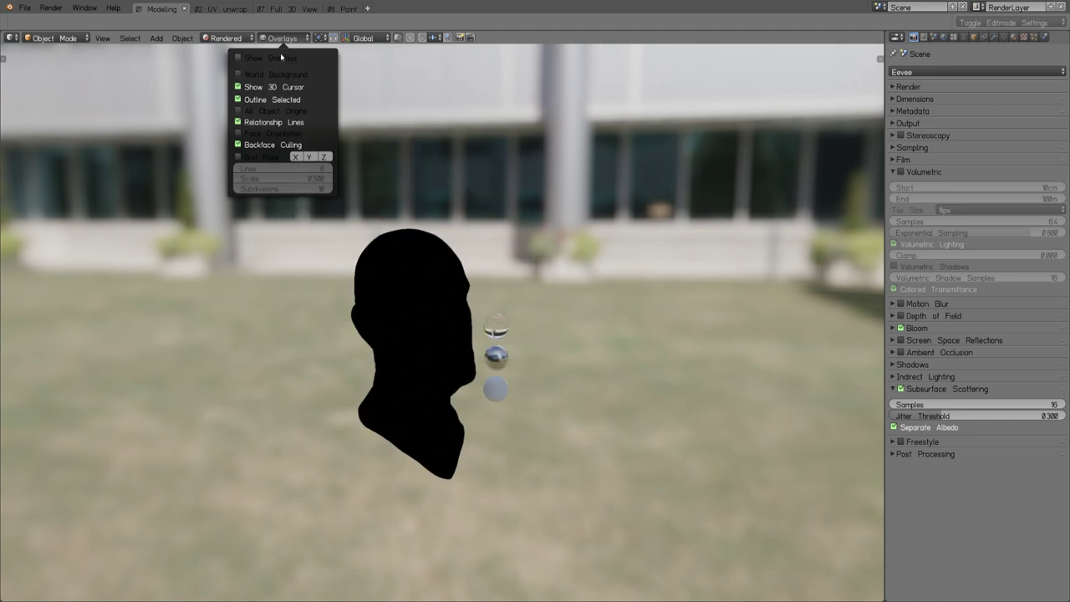
click(231, 38)
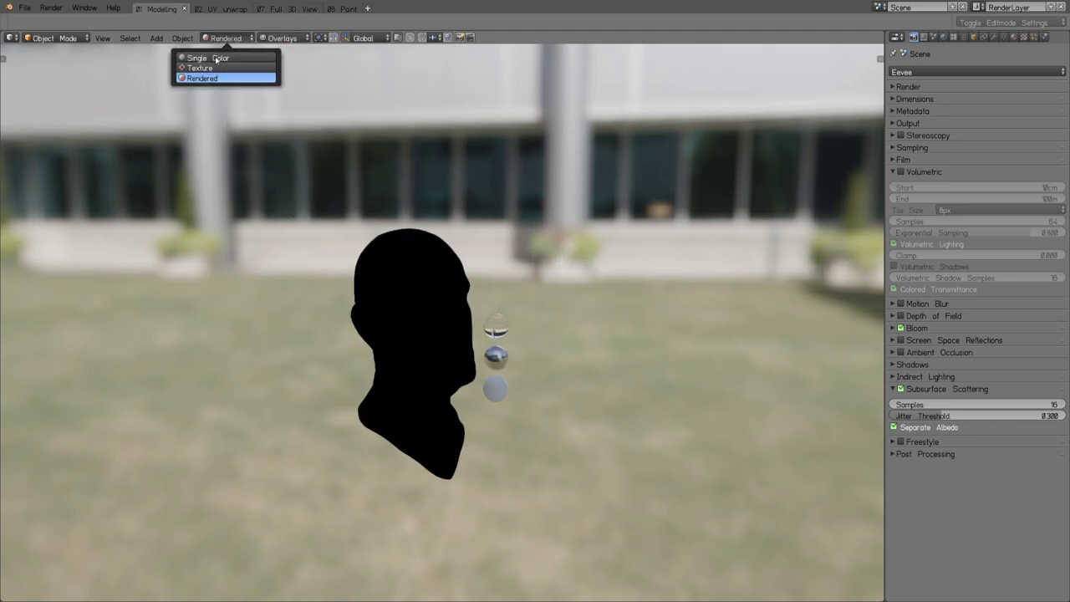
click(216, 58)
click(269, 113)
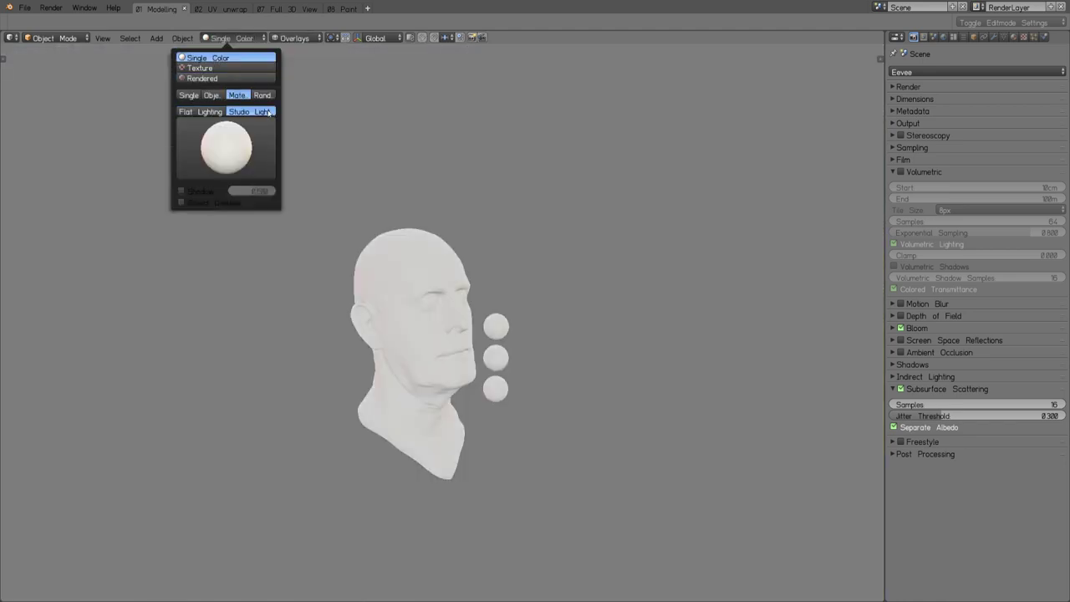
click(202, 78)
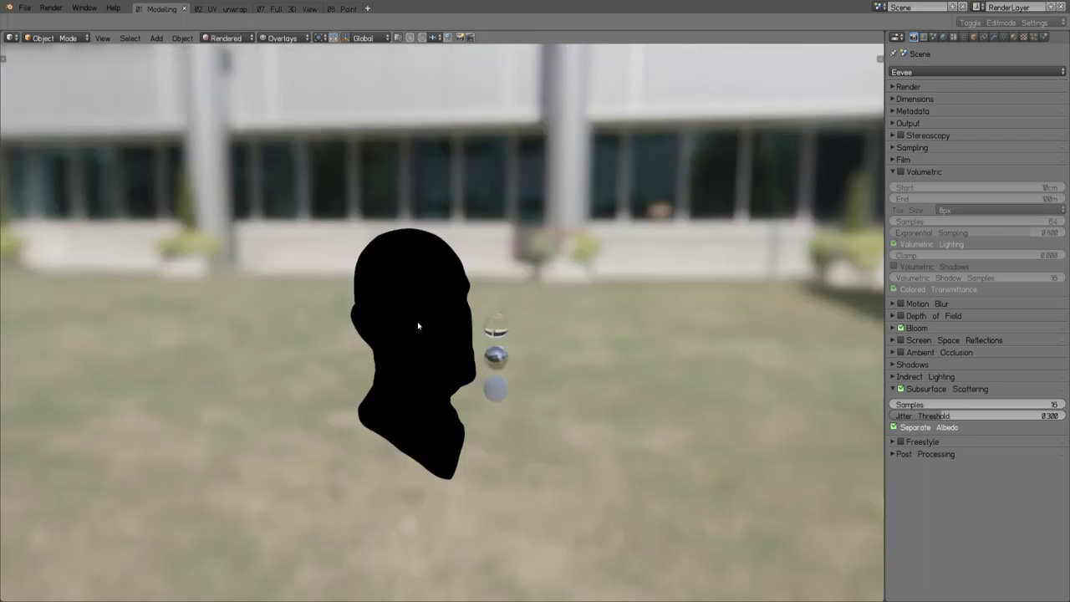
scroll(430, 231, down, 3)
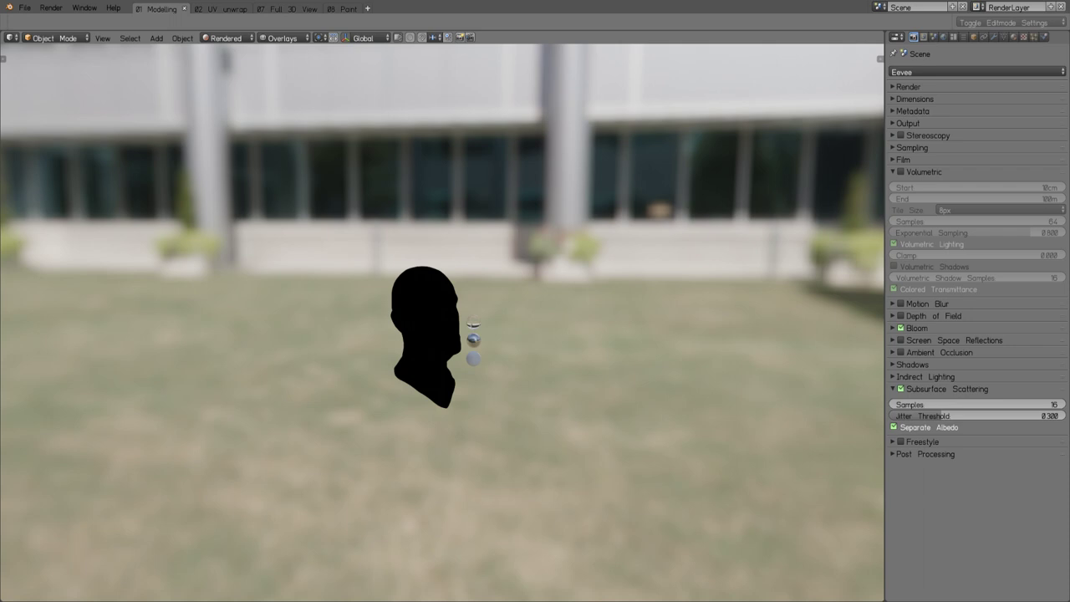
Split the 3D viewport horizontally and make the lower area a Node Editor.
mouse_move(4, 598)
mouse_down()
mouse_move(58, 510)
mouse_move(114, 363)
mouse_up()
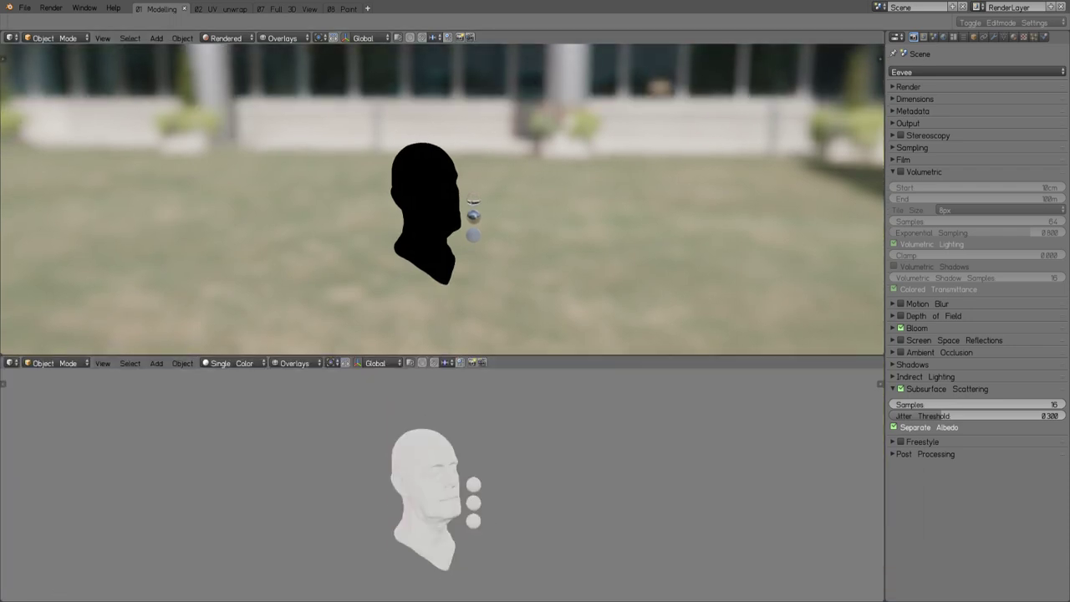
click(12, 363)
click(12, 362)
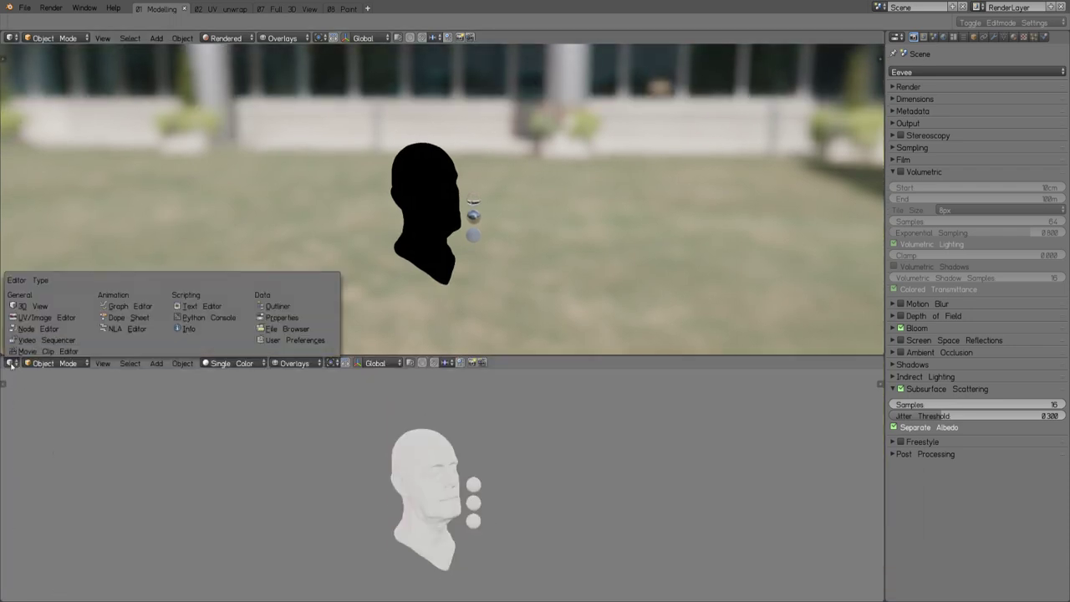
click(41, 316)
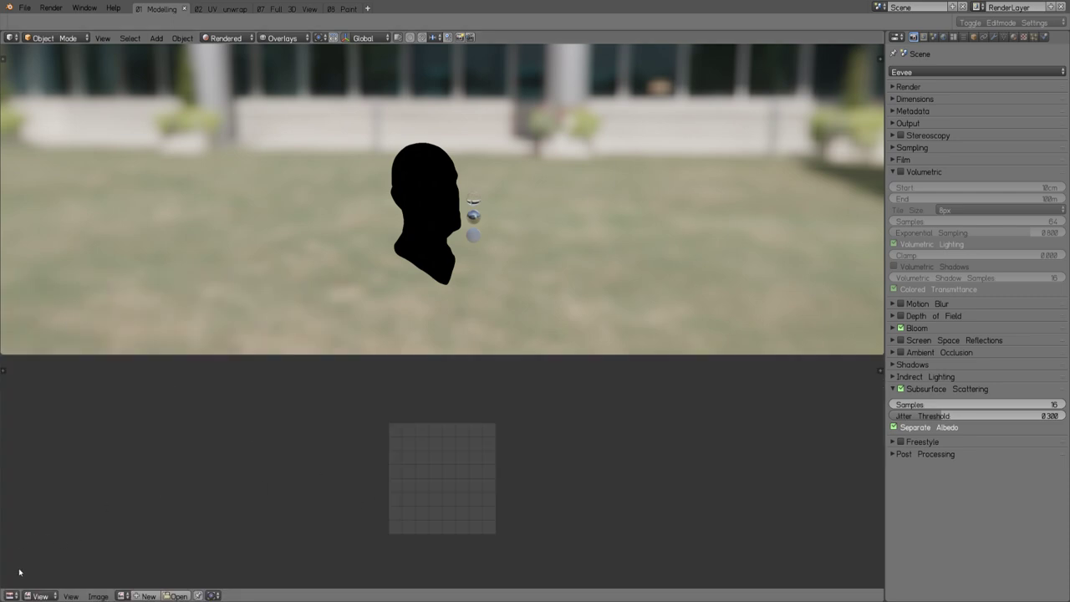
click(12, 597)
click(12, 597)
click(12, 596)
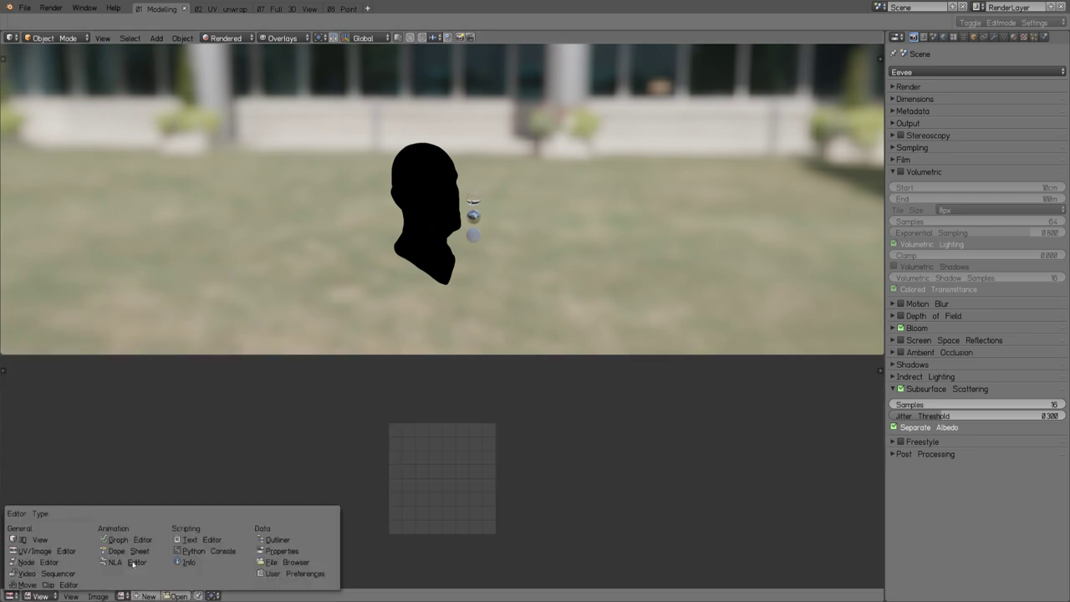
click(48, 563)
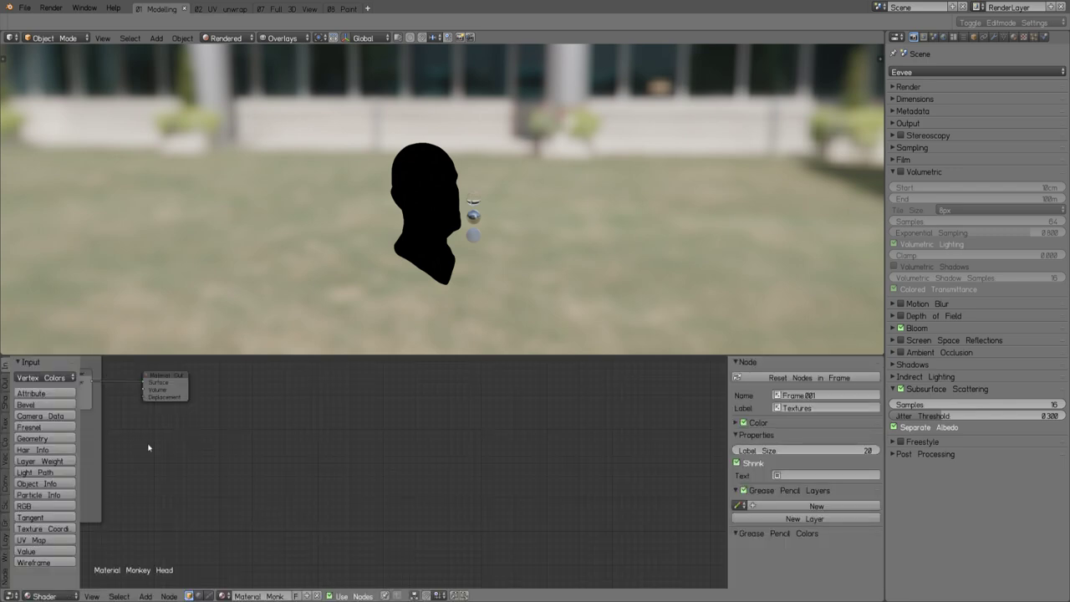
Select the albedo image texture node in the Textures frame of the head's material.
ctrl+middle_drag(148, 448, 506, 506)
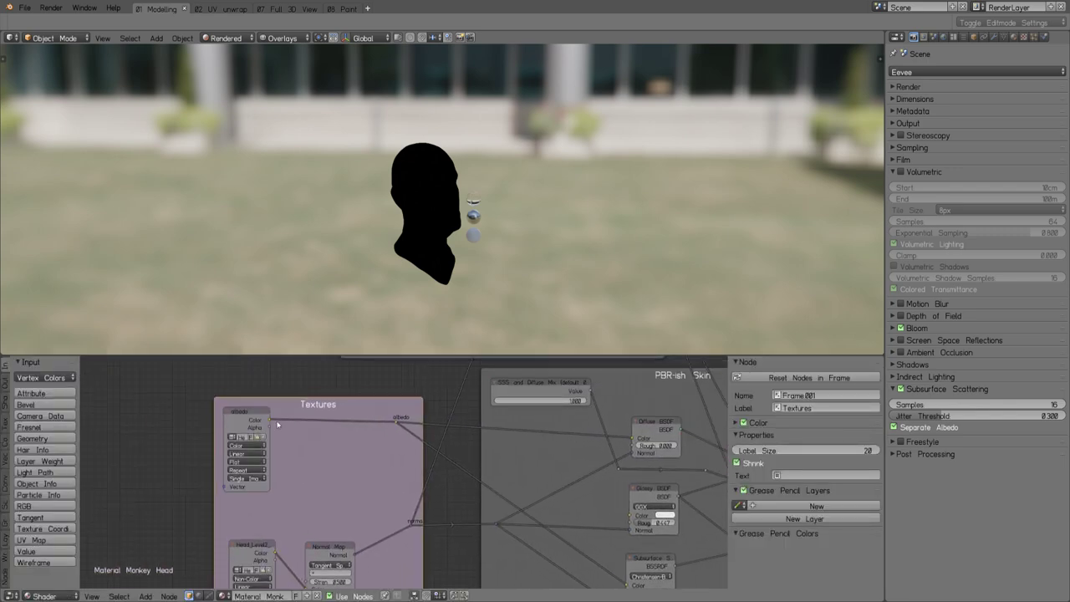
click(251, 422)
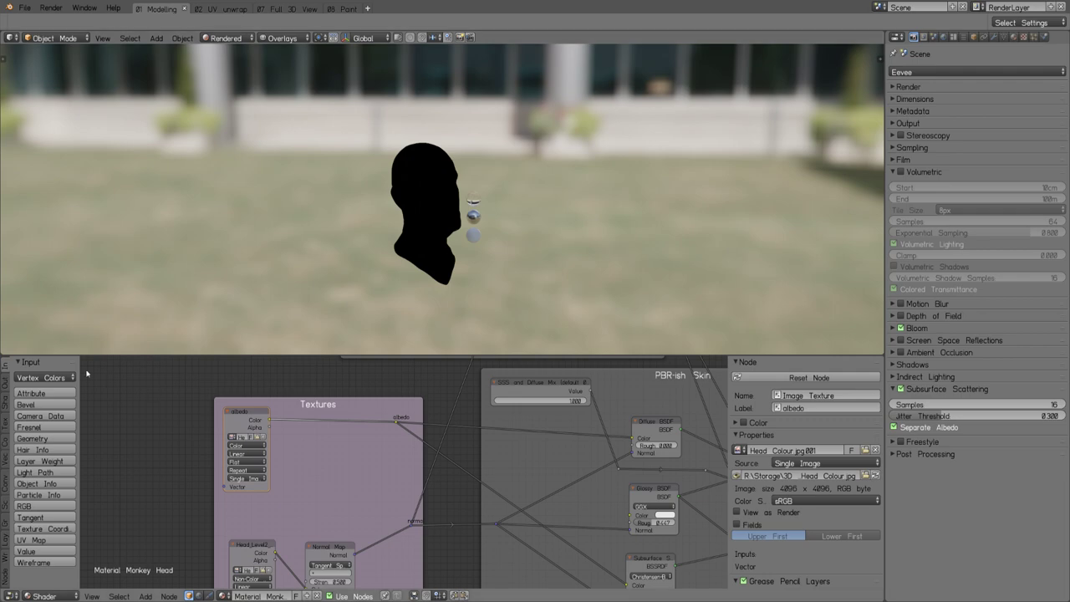
key(ctrl+space)
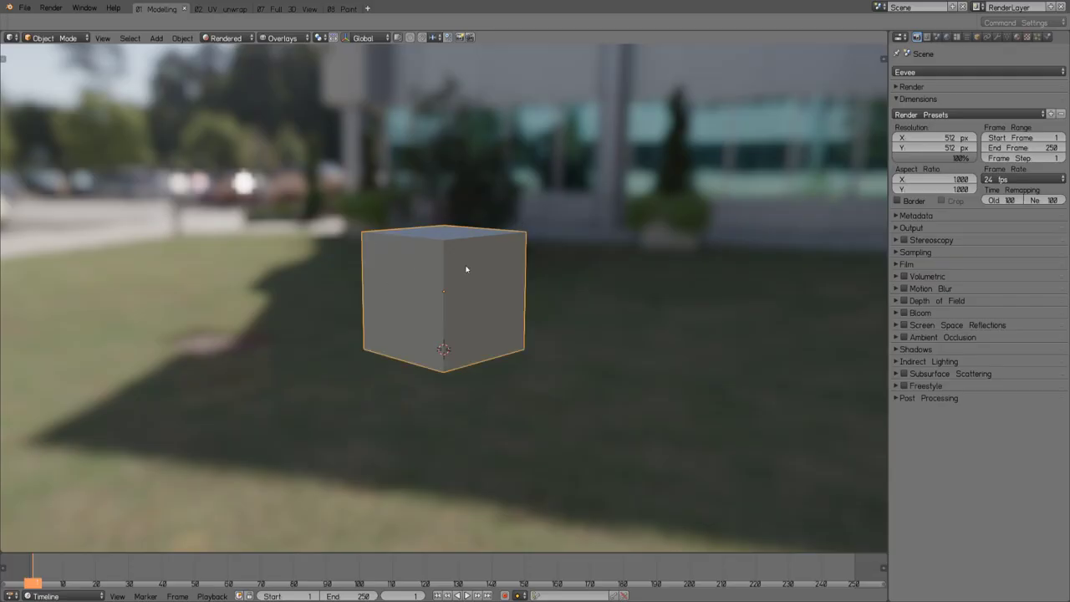
Set the cube scene's render engine to Workbench.
mouse_move(468, 268)
middle_down()
mouse_move(505, 301)
mouse_move(486, 271)
middle_up()
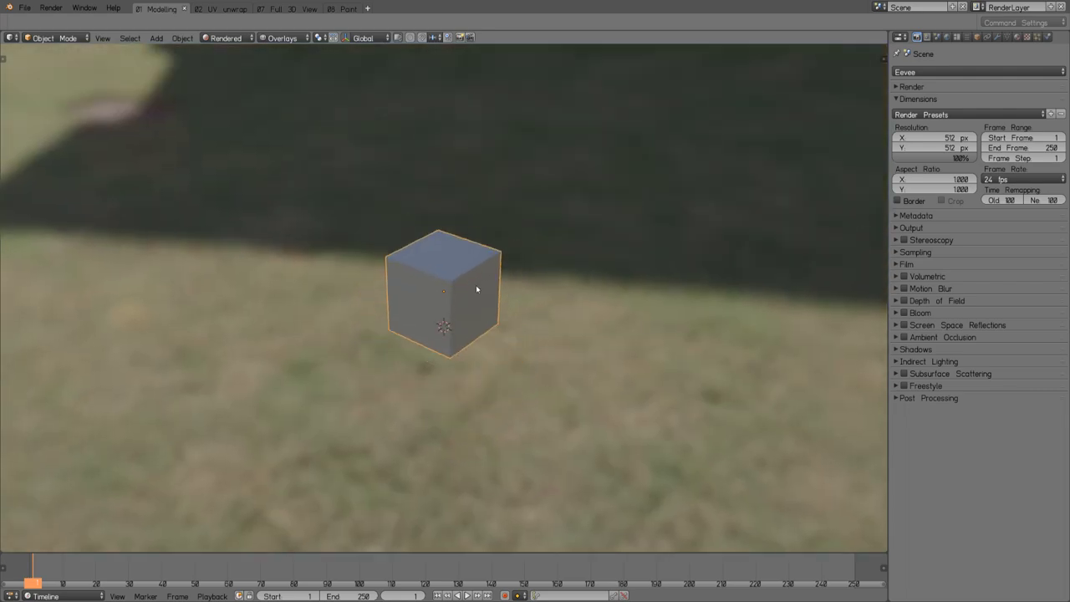
key(alt+a)
click(477, 286)
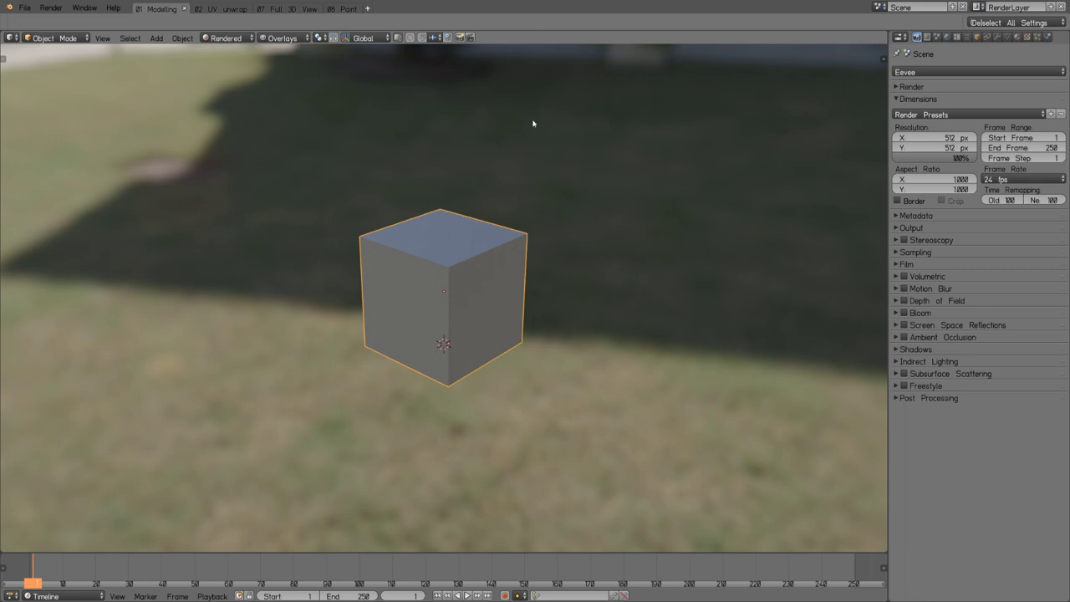
click(958, 37)
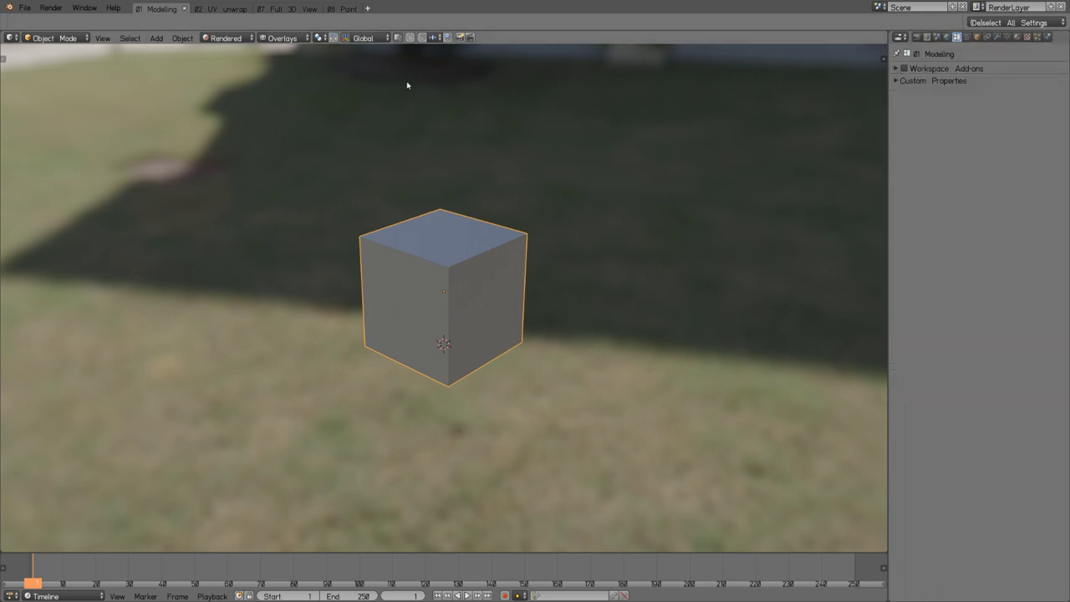
click(917, 37)
click(922, 72)
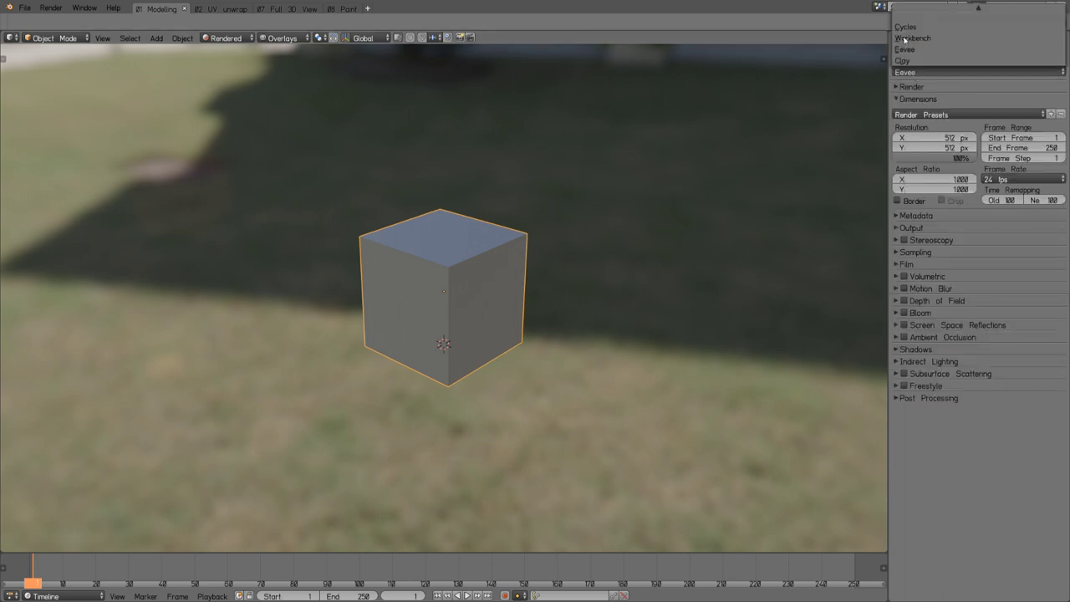
click(942, 67)
Expand and enable the Workspace Add-ons filter for the Modelling workspace.
click(956, 38)
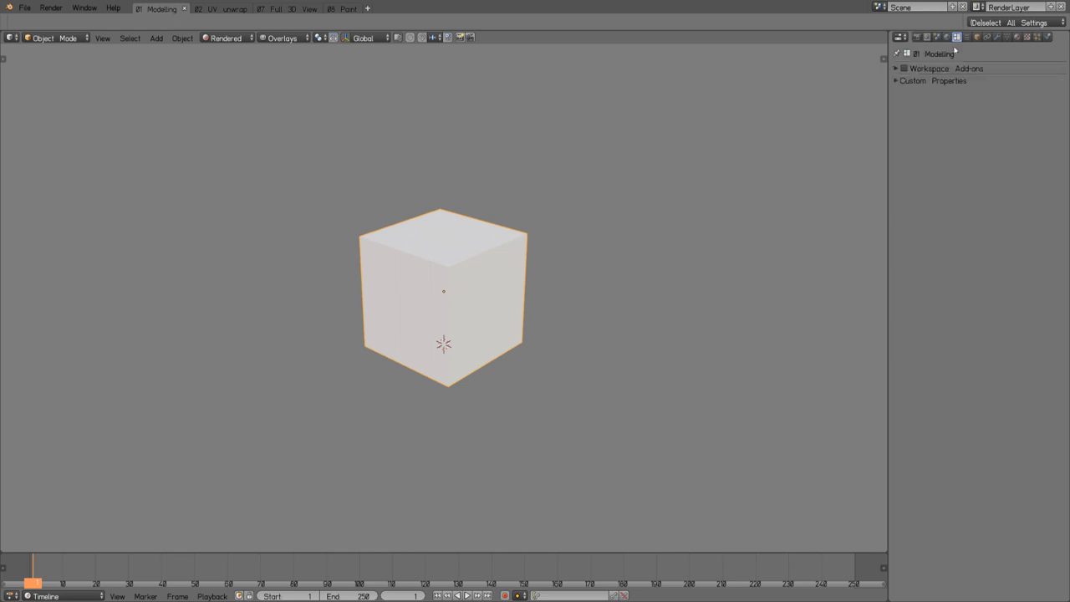
click(897, 68)
click(904, 69)
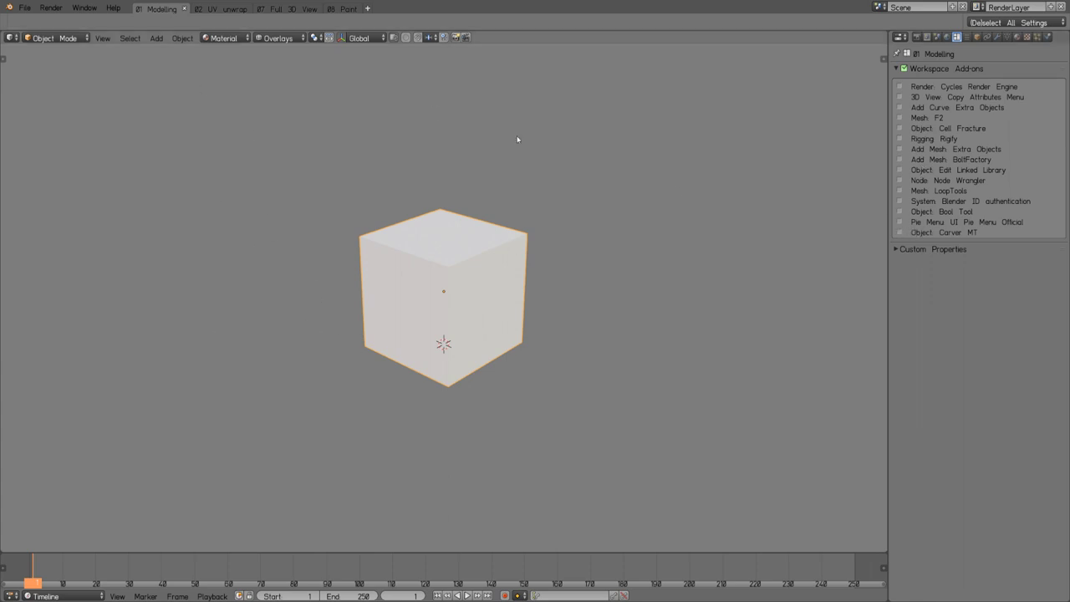
Enable Cell Fracture, Node Wrangler, UI Pie Menu Official and Carver MT for the Modelling workspace.
click(204, 9)
click(177, 9)
click(900, 128)
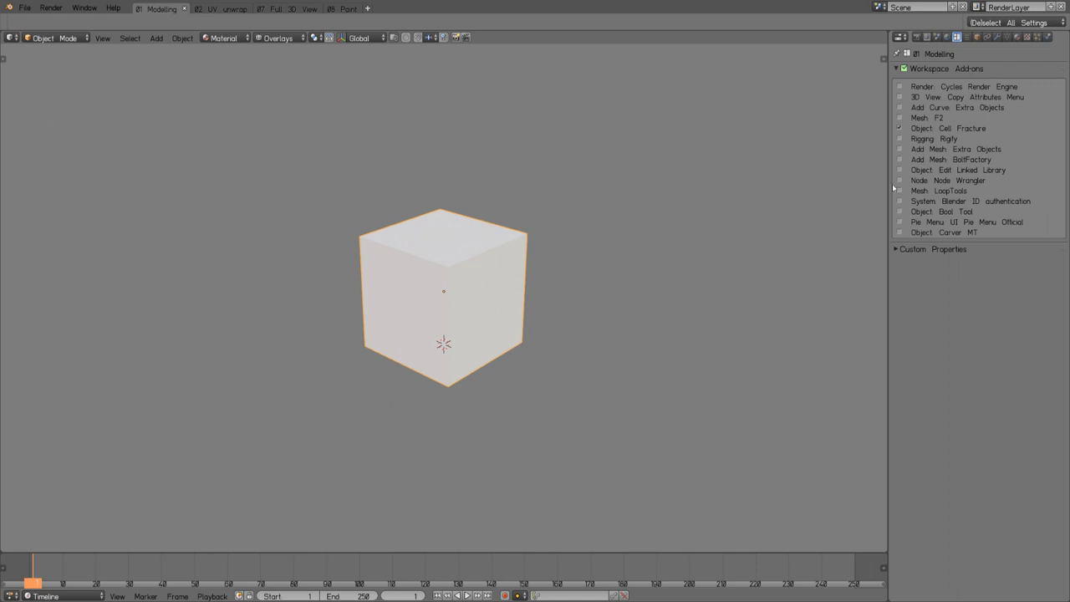
click(907, 234)
Duplicate the current Modelling workspace and check whether the pie menu responds in the copy.
right_click(169, 12)
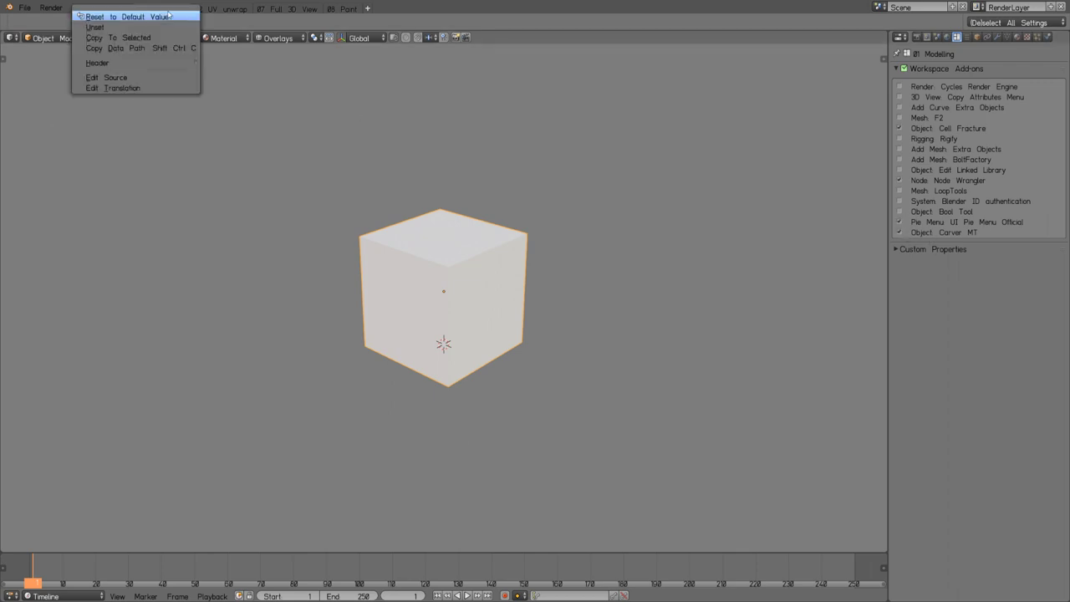
click(369, 8)
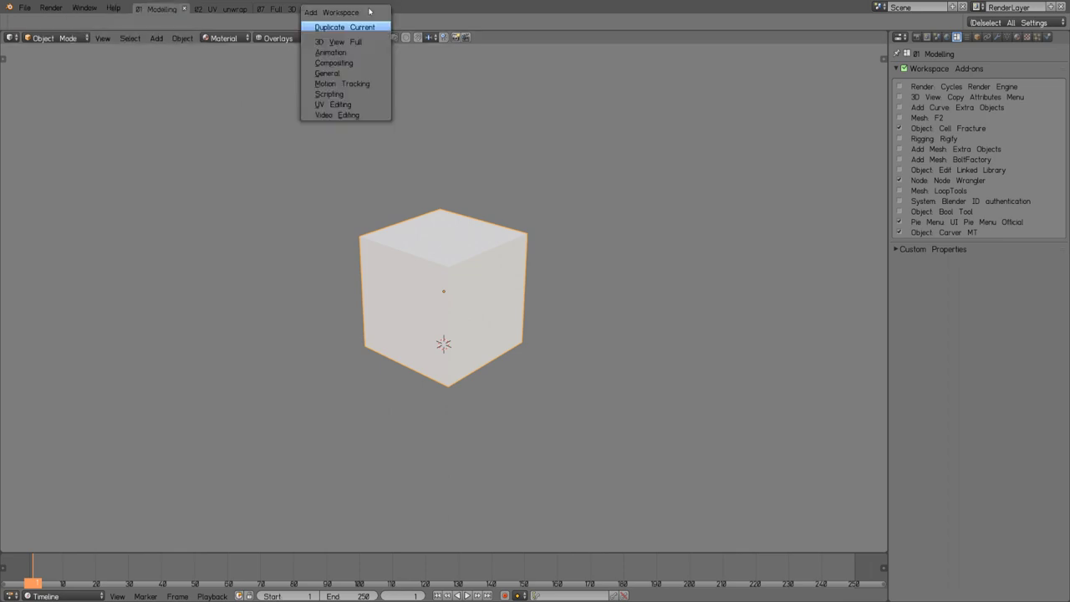
click(347, 27)
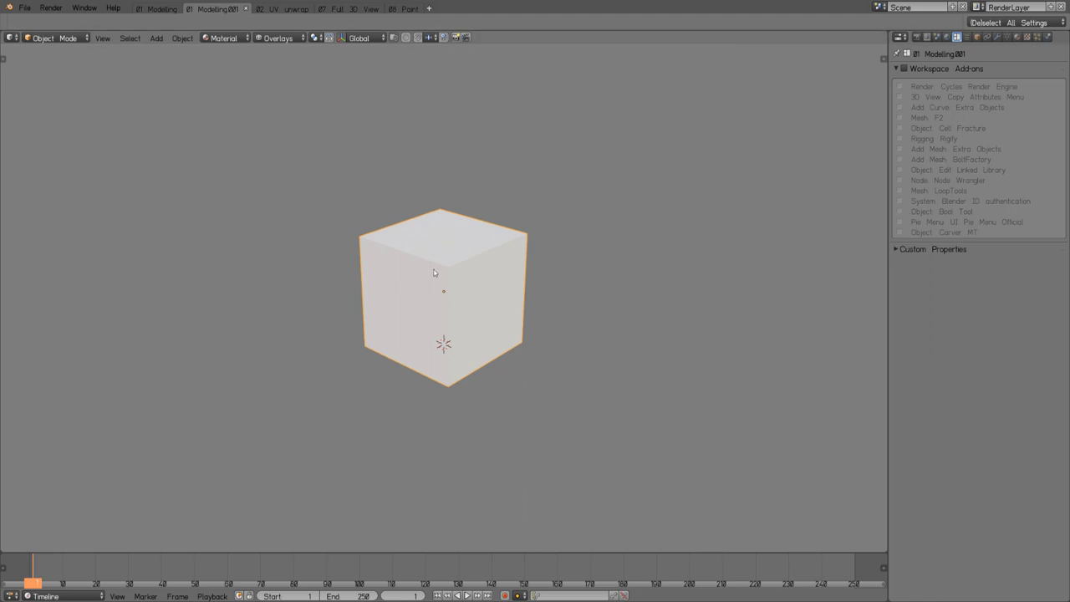
key(grave)
key(Escape)
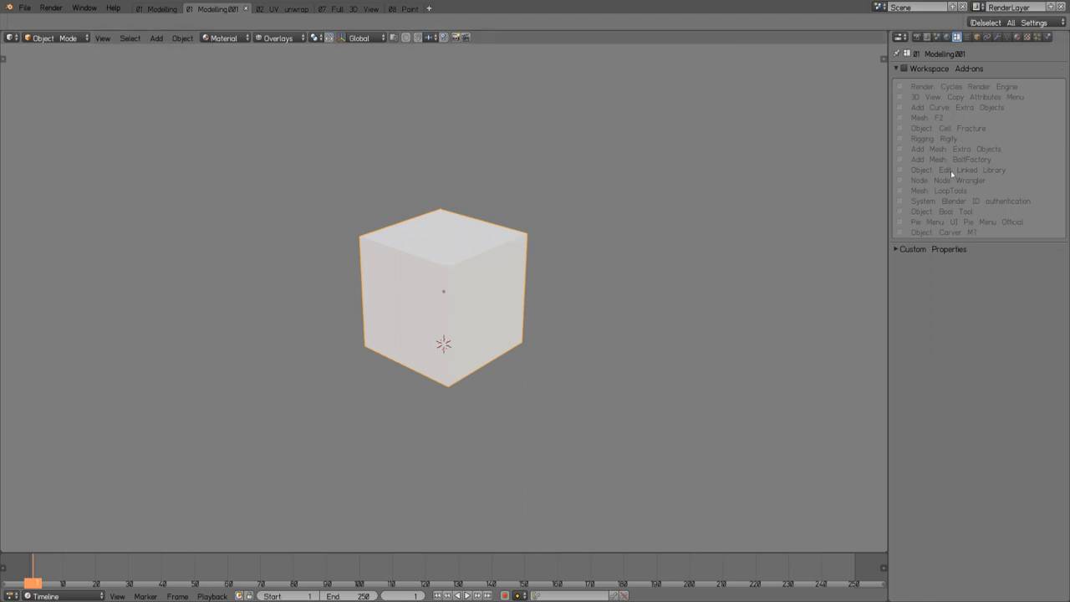
Enable the Workspace Add-ons filter with UI Pie Menu Official in the duplicated workspace and test the pie menu.
click(904, 68)
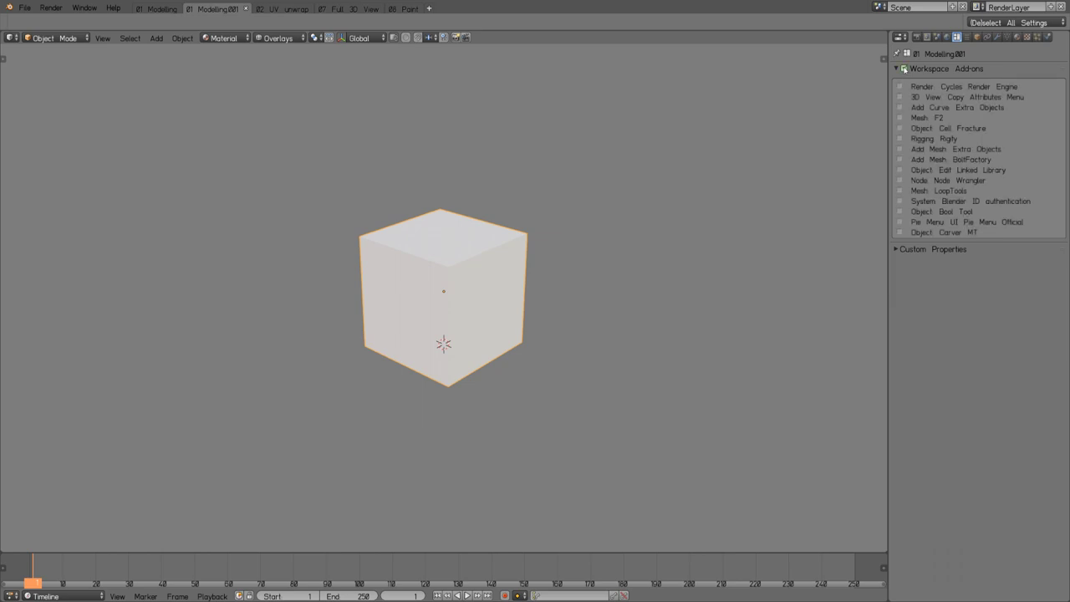
click(900, 221)
key(q)
key(Escape)
Enable Add Curve Extra Objects and BoltFactory in the original Modelling workspace and compare its add-ons with the duplicate's.
click(155, 9)
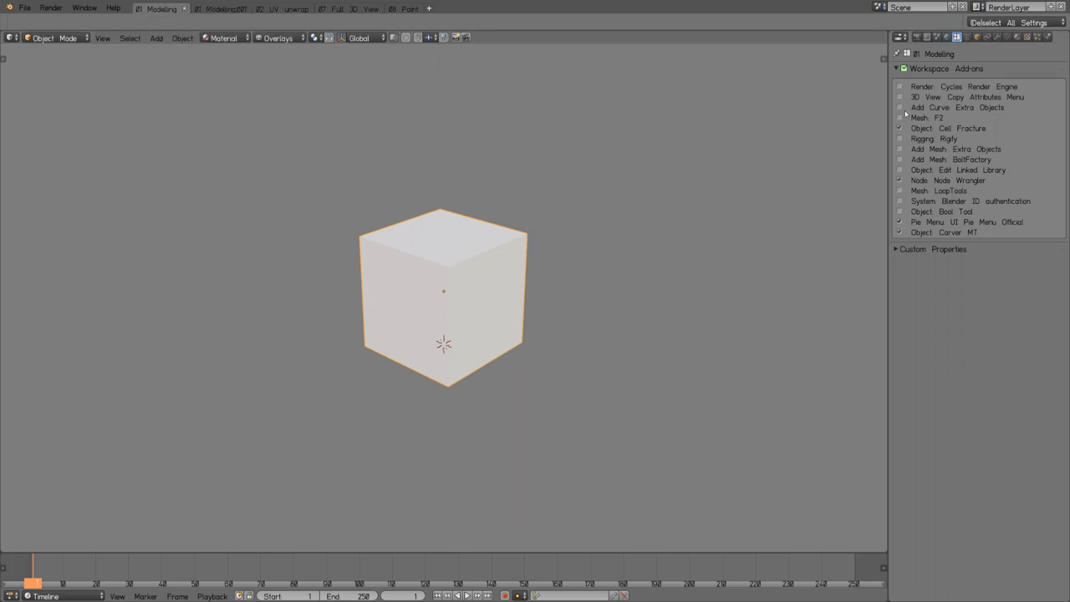
click(900, 107)
click(900, 159)
click(213, 9)
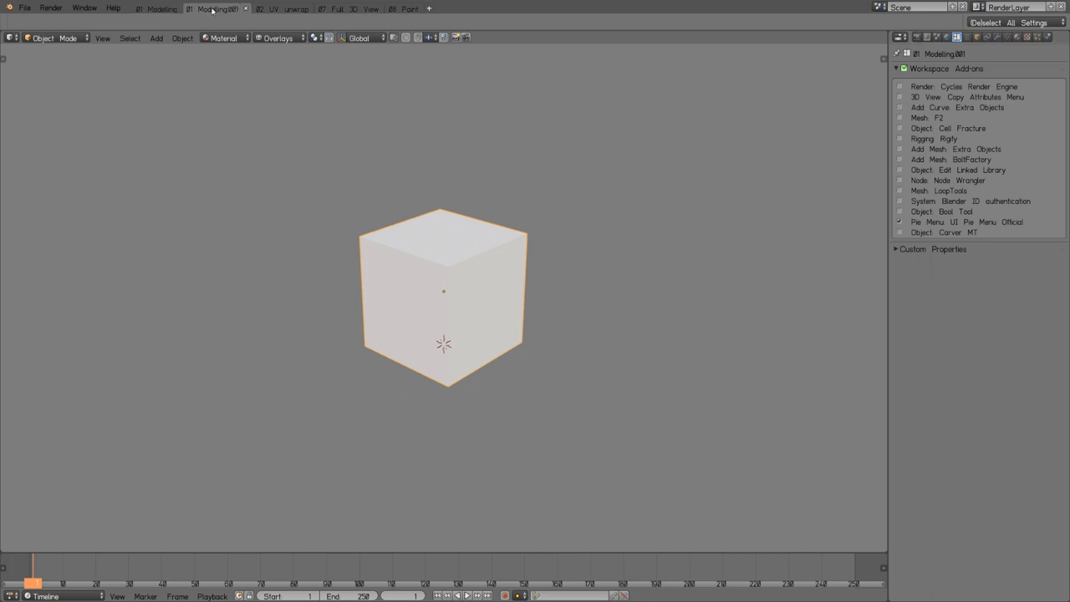
click(135, 9)
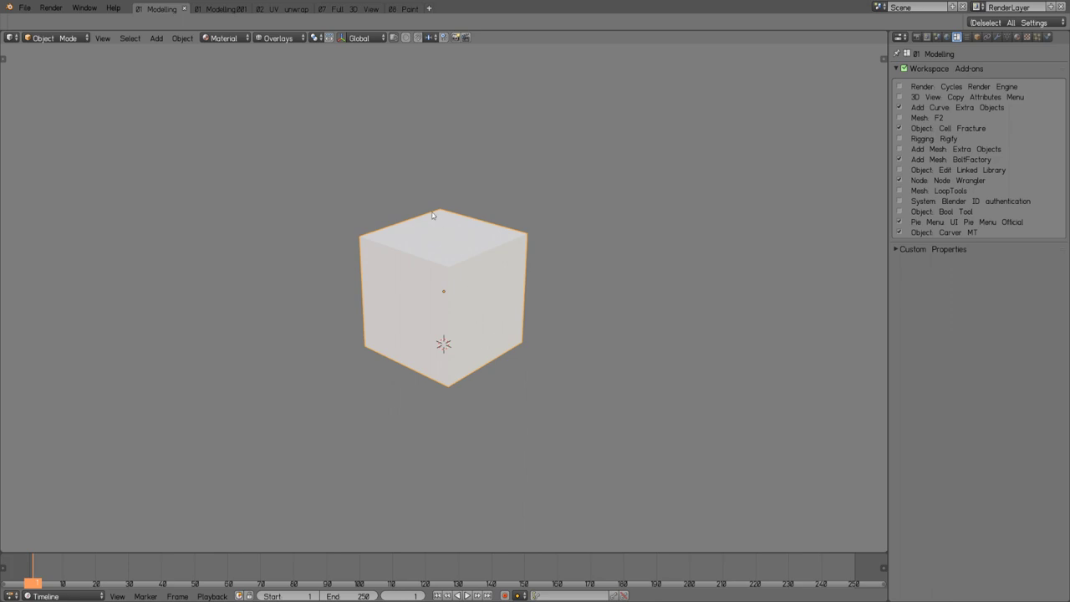
scroll(452, 274, up, 3)
scroll(454, 275, down, 3)
middle_drag(447, 291, 473, 307)
scroll(461, 307, up, 3)
scroll(478, 304, down, 3)
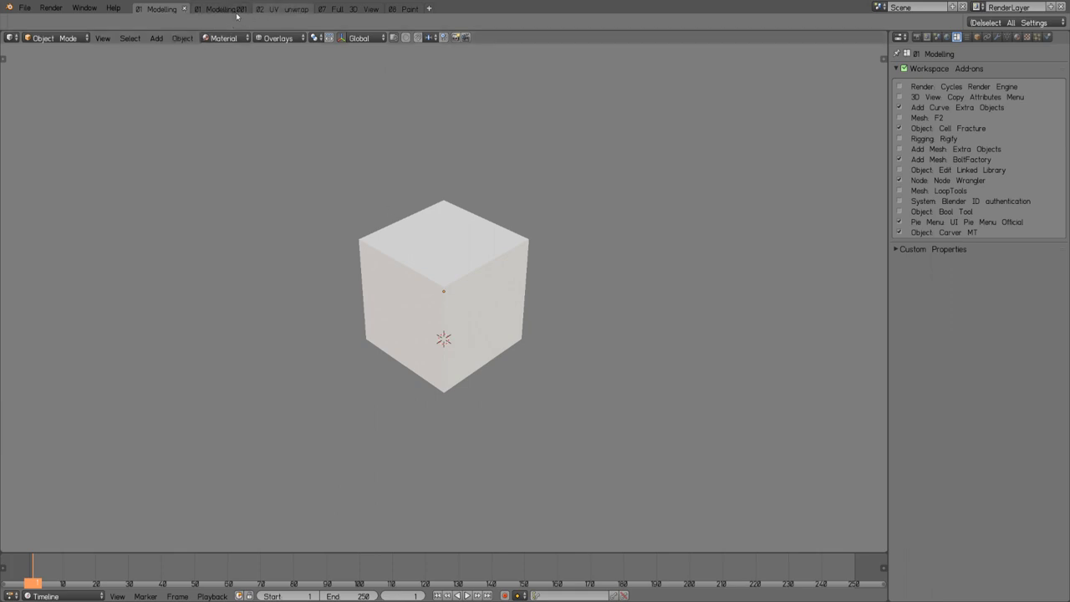
Set the render engine to Eevee and the viewport to Rendered shading in the original Modelling workspace.
click(917, 37)
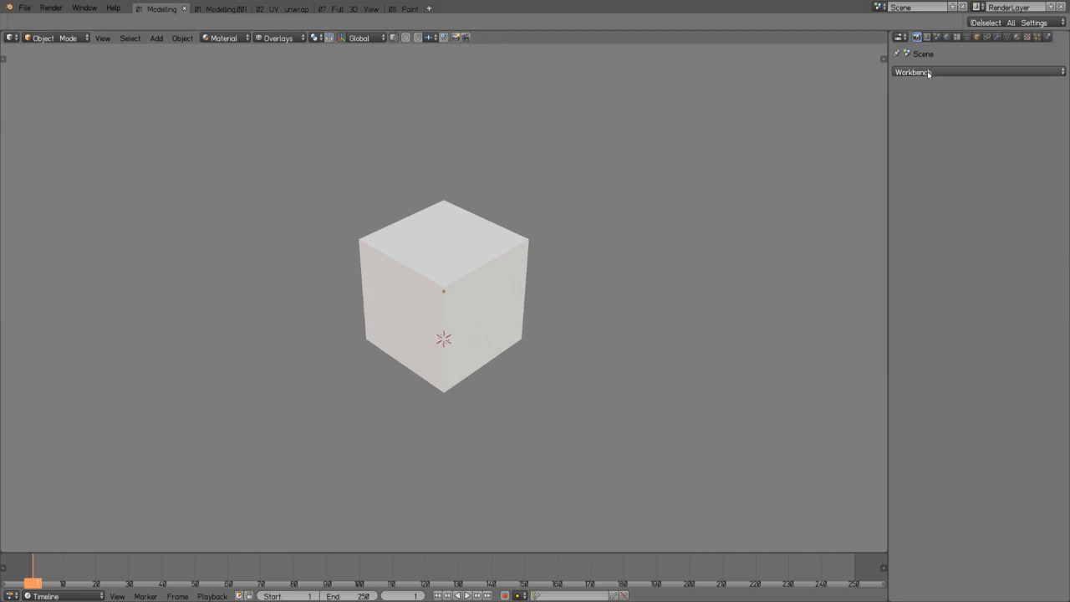
click(930, 72)
click(905, 49)
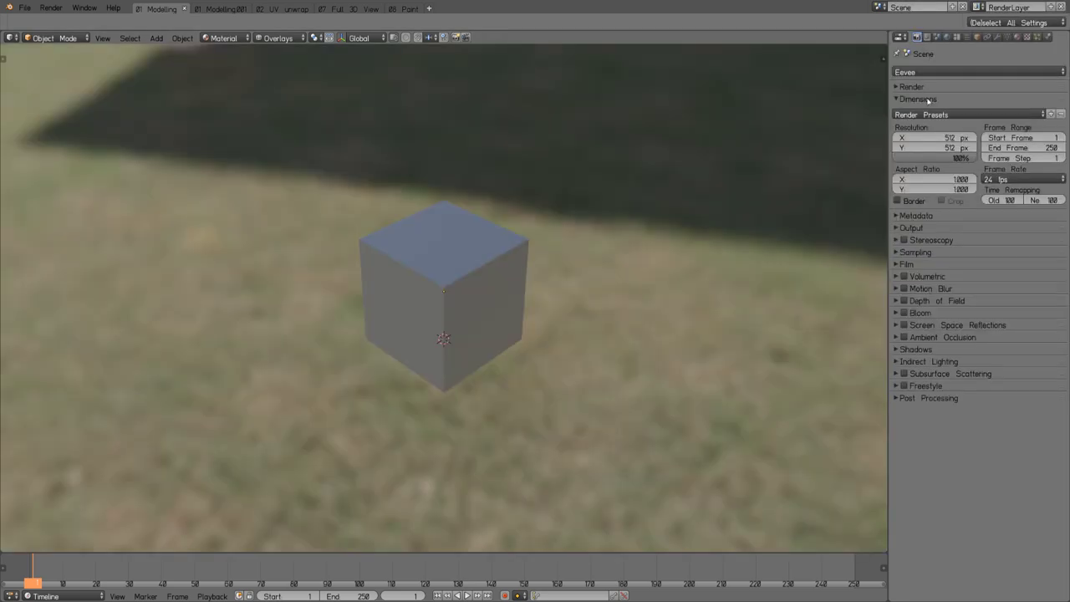
key(shift+z)
scroll(425, 256, down, 5)
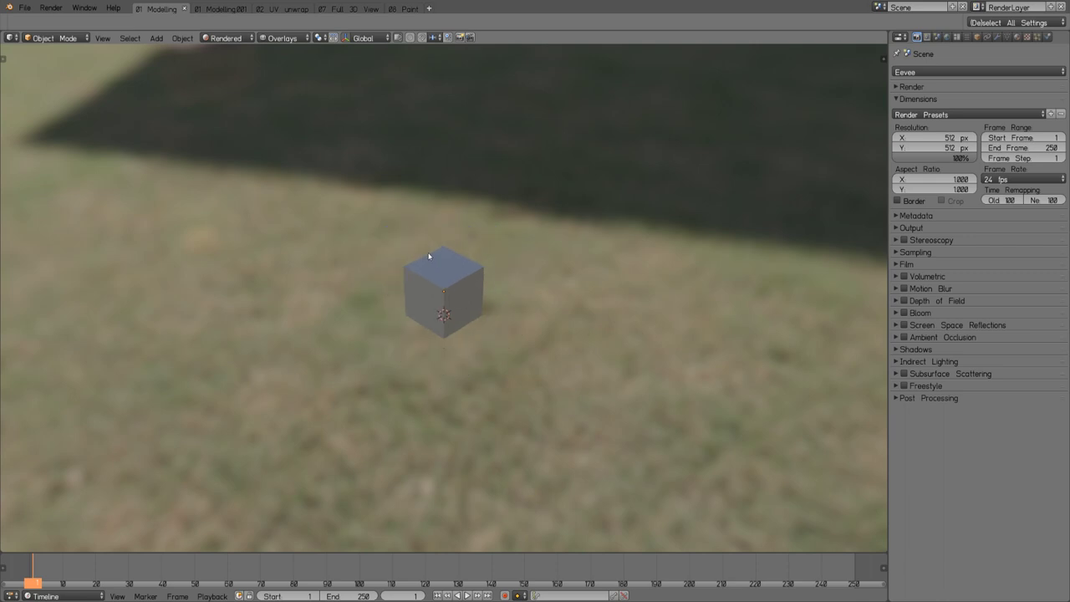
scroll(385, 311, up, 4)
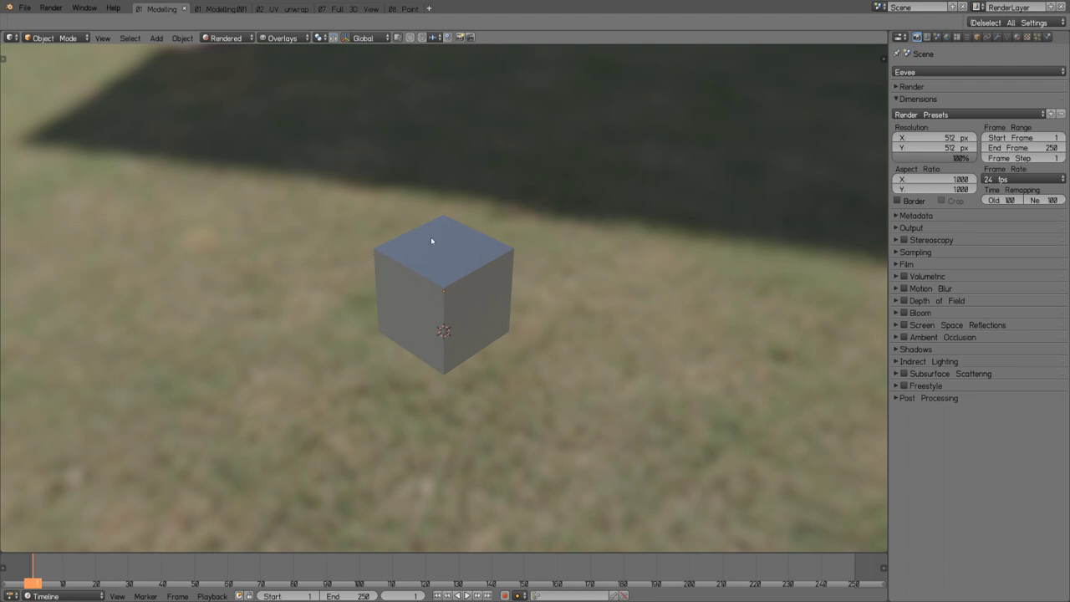
Set the render engine to Workbench in the duplicated Modelling workspace.
click(216, 9)
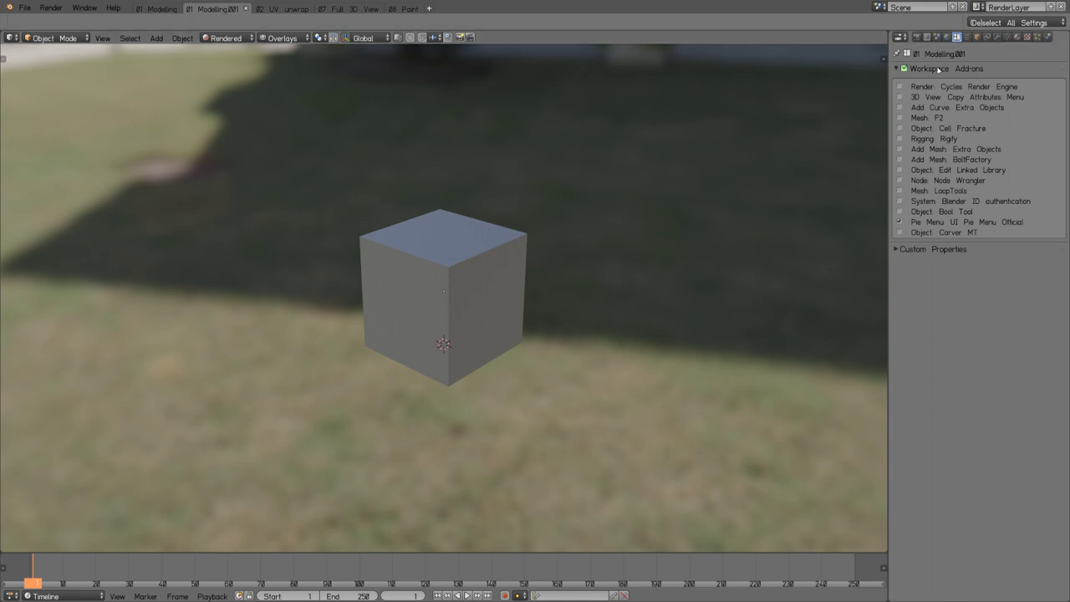
click(925, 38)
click(926, 72)
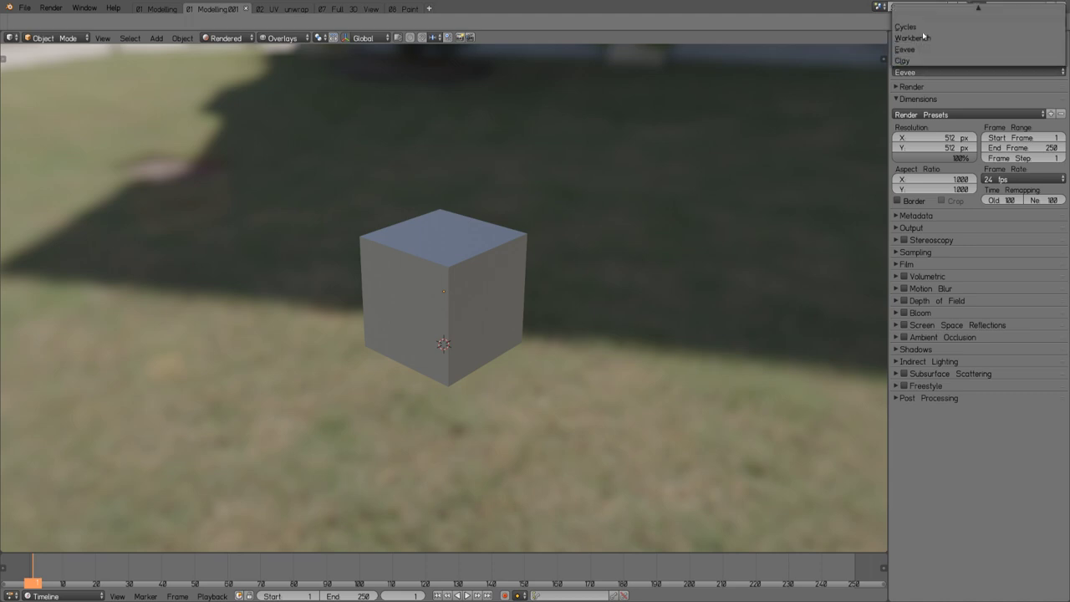
click(924, 37)
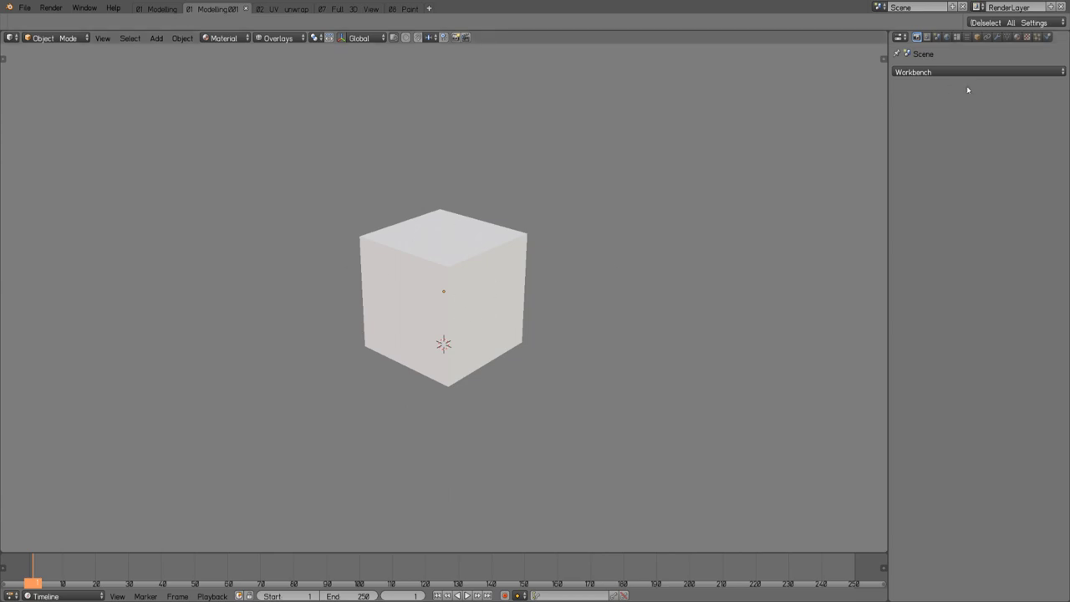
Return to the original Modelling workspace and set its render engine back to Eevee.
click(157, 8)
click(941, 71)
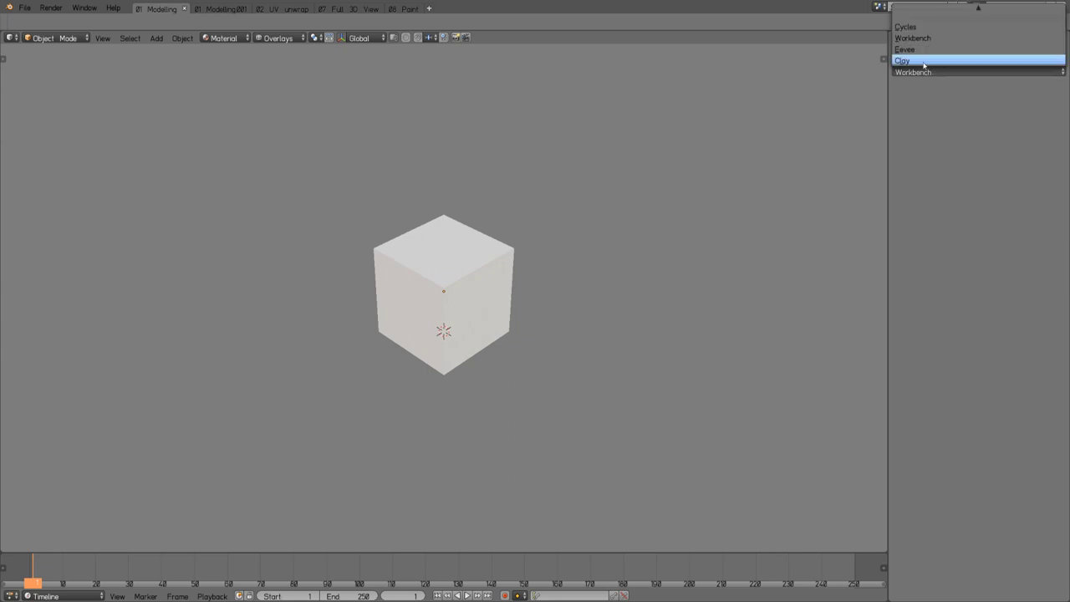
click(929, 71)
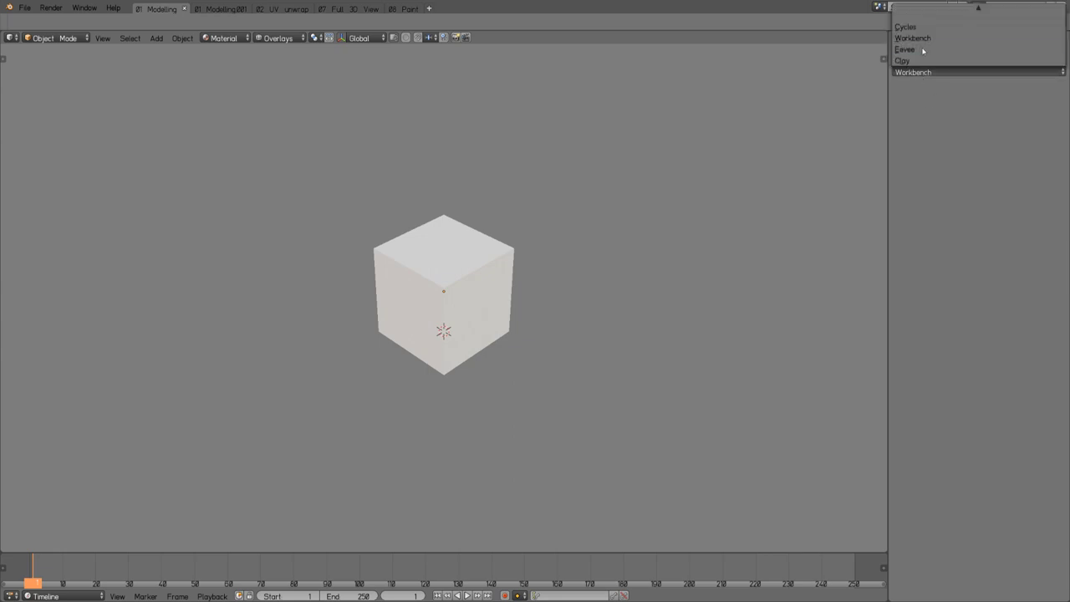
click(922, 49)
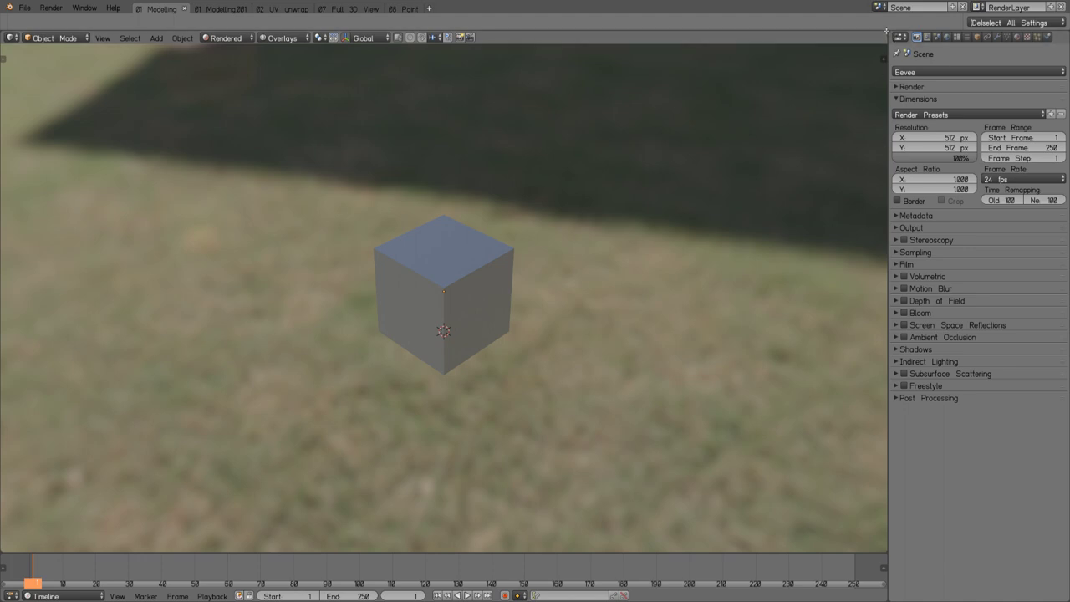
Split the 3D view vertically and show the User Interface theme preferences in the new area.
drag(887, 31, 524, 50)
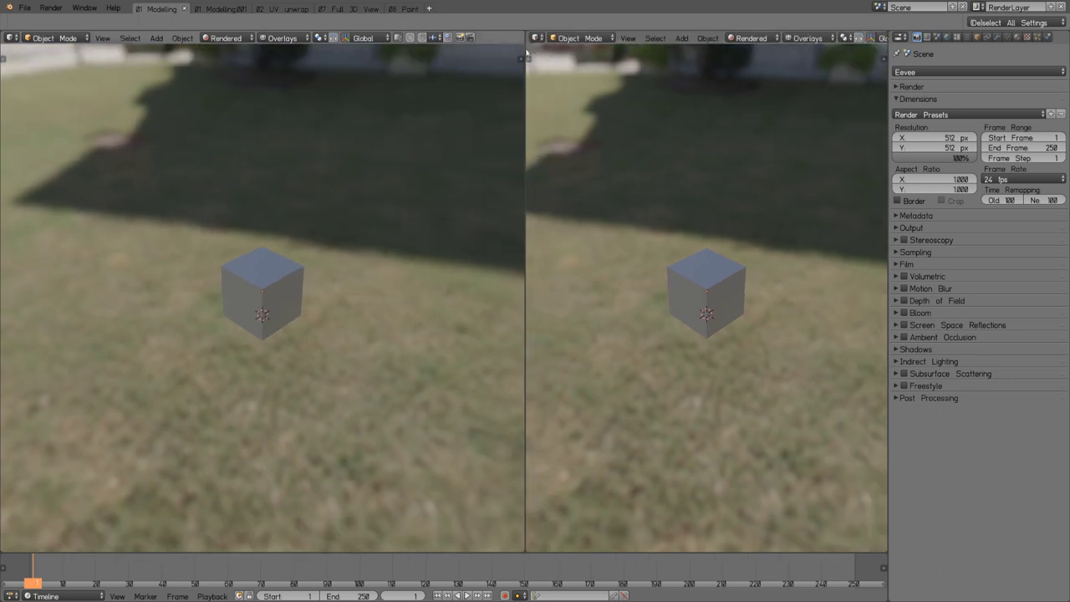
click(536, 38)
click(804, 111)
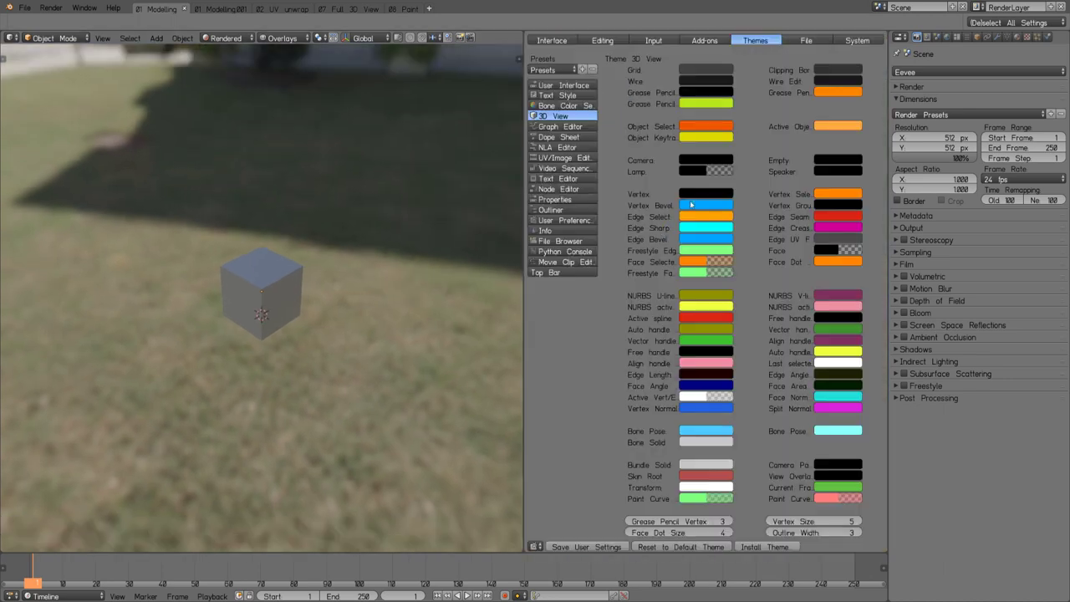
click(569, 87)
scroll(710, 382, down, 7)
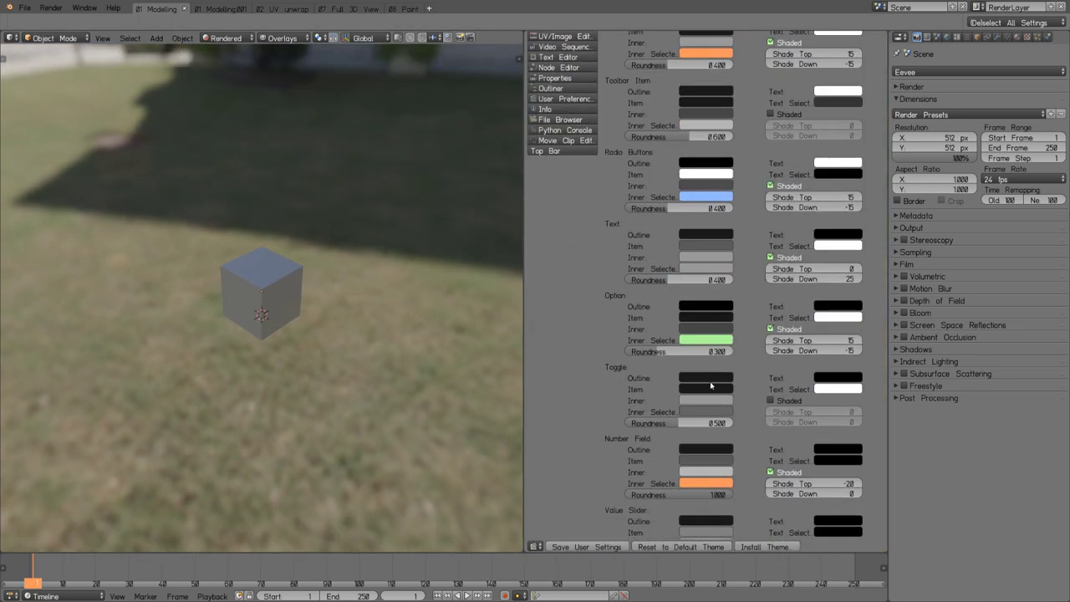
Set the Toggle widget's roundness to 0.5 in the User Interface theme.
drag(668, 319, 704, 320)
click(704, 320)
text(0.5)
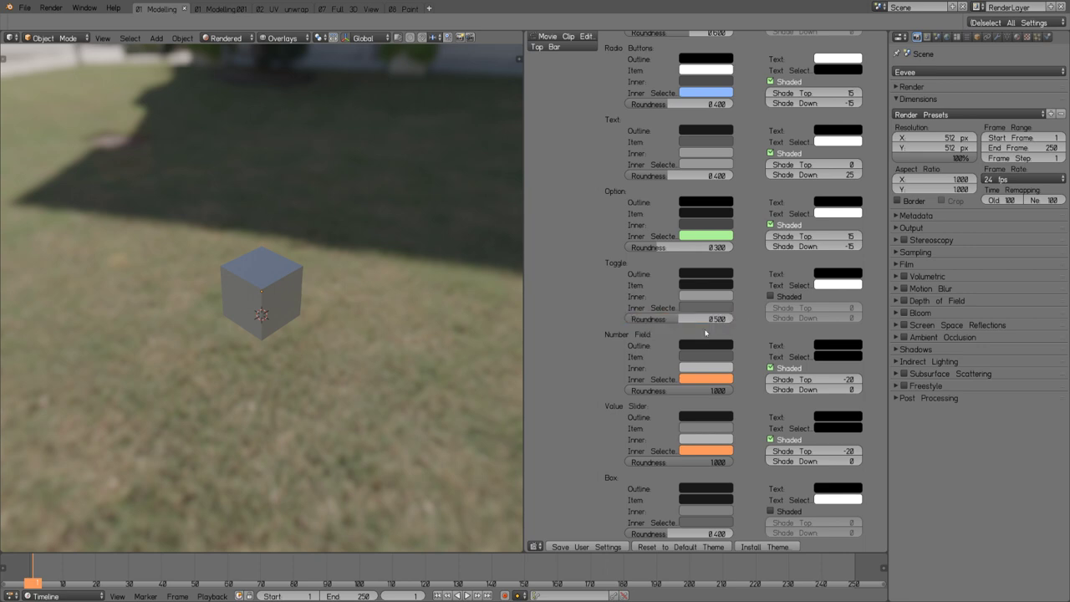
key(Return)
Examine the remaining widget, state, style and axis colour settings of the User Interface theme, and merge the preferences area back into the 3D view.
scroll(595, 280, down, 4)
scroll(606, 290, down, 5)
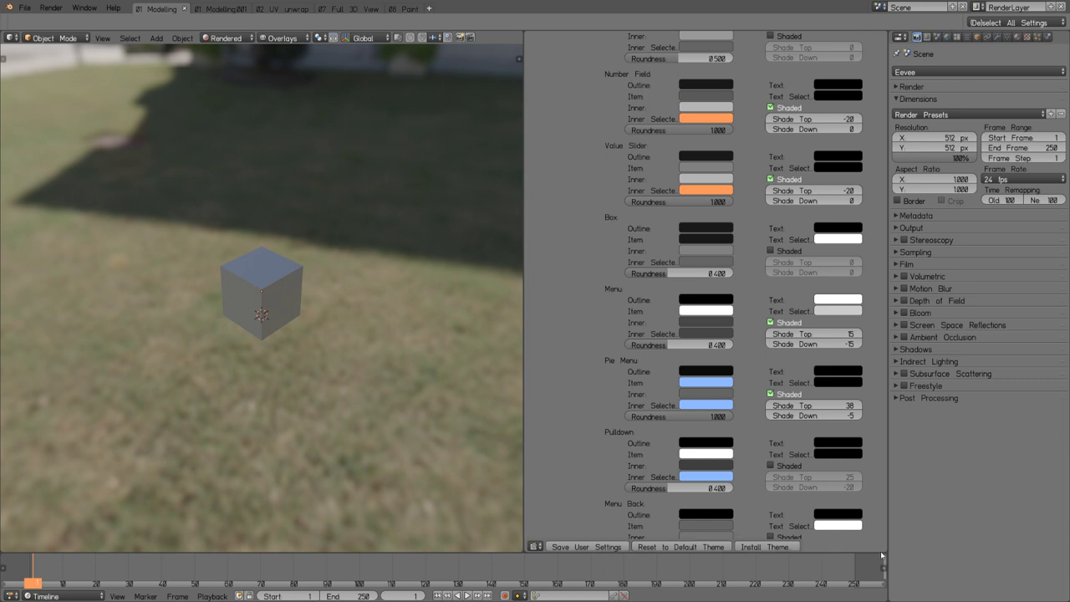
scroll(604, 462, down, 15)
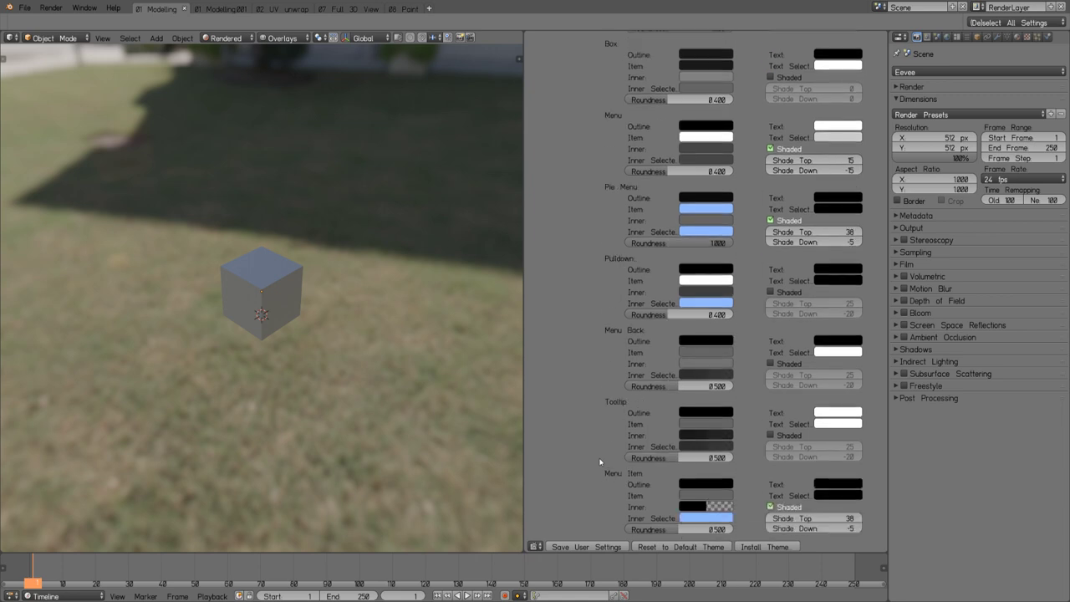
scroll(603, 458, down, 9)
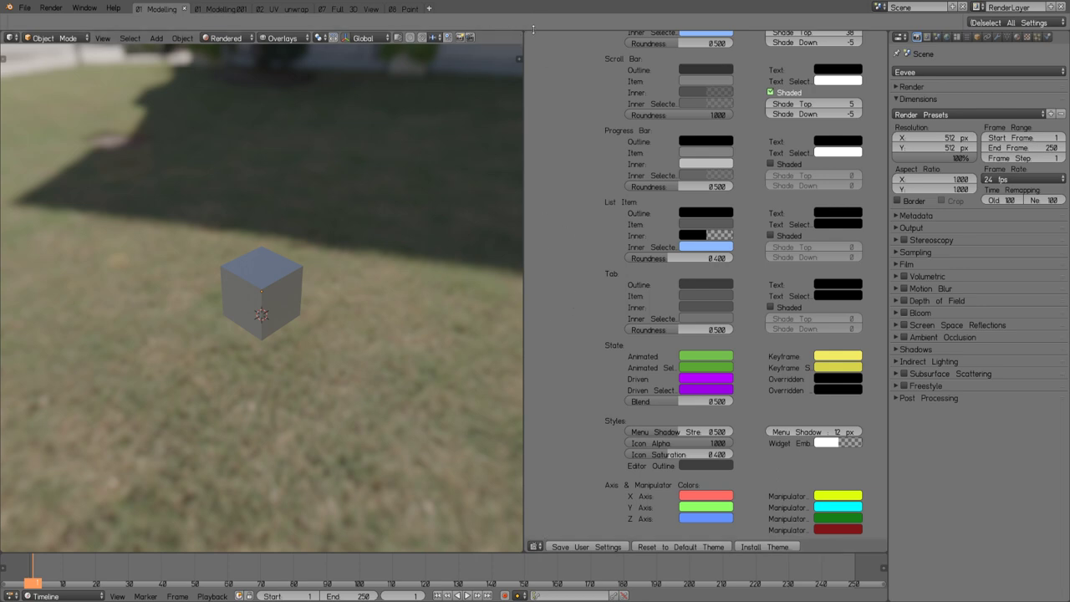
scroll(593, 308, up, 4)
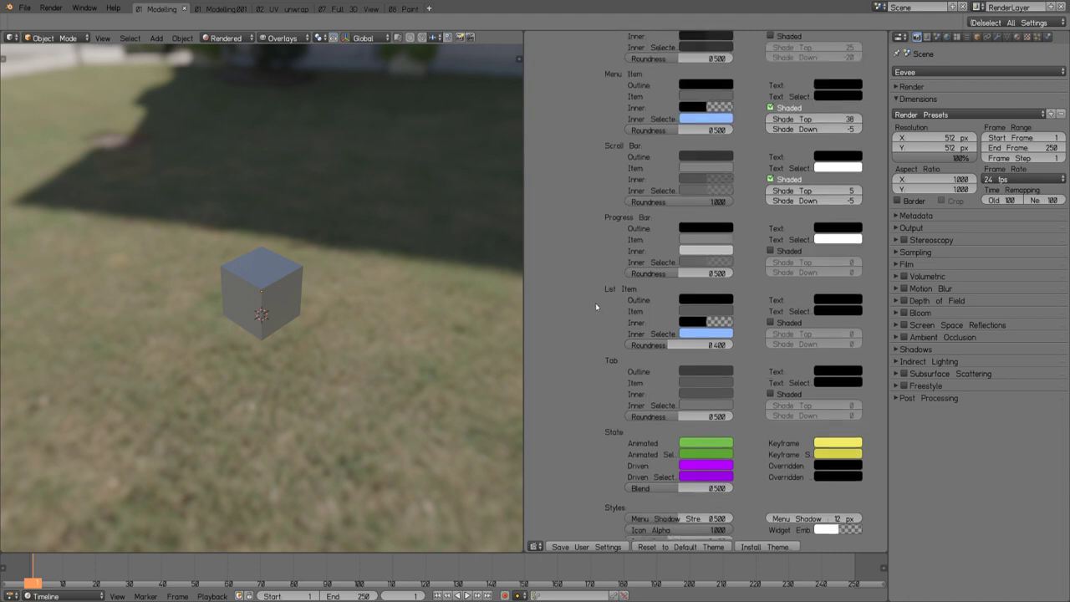
scroll(597, 321, down, 5)
scroll(597, 321, up, 5)
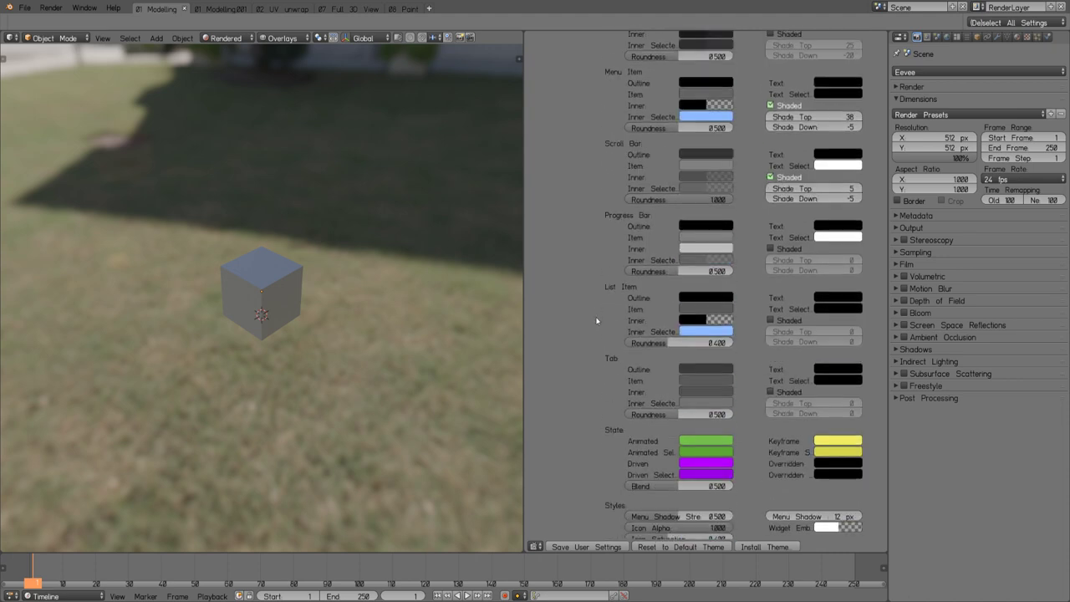
scroll(597, 318, up, 11)
drag(521, 31, 700, 318)
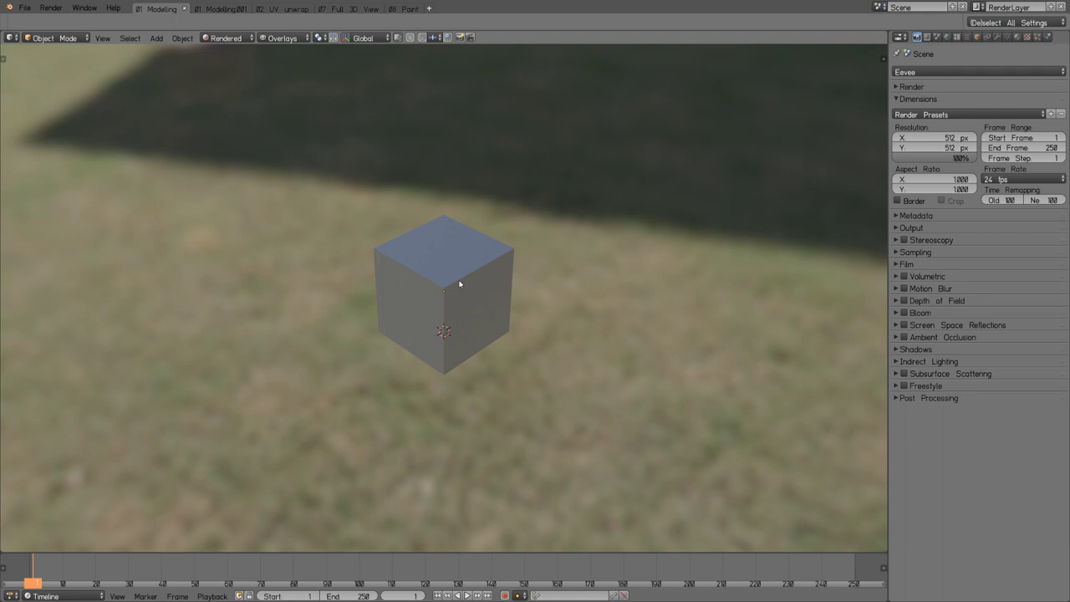
Show the workspace add-ons properties, and split off a strip above the 3D view as an Info editor.
click(956, 37)
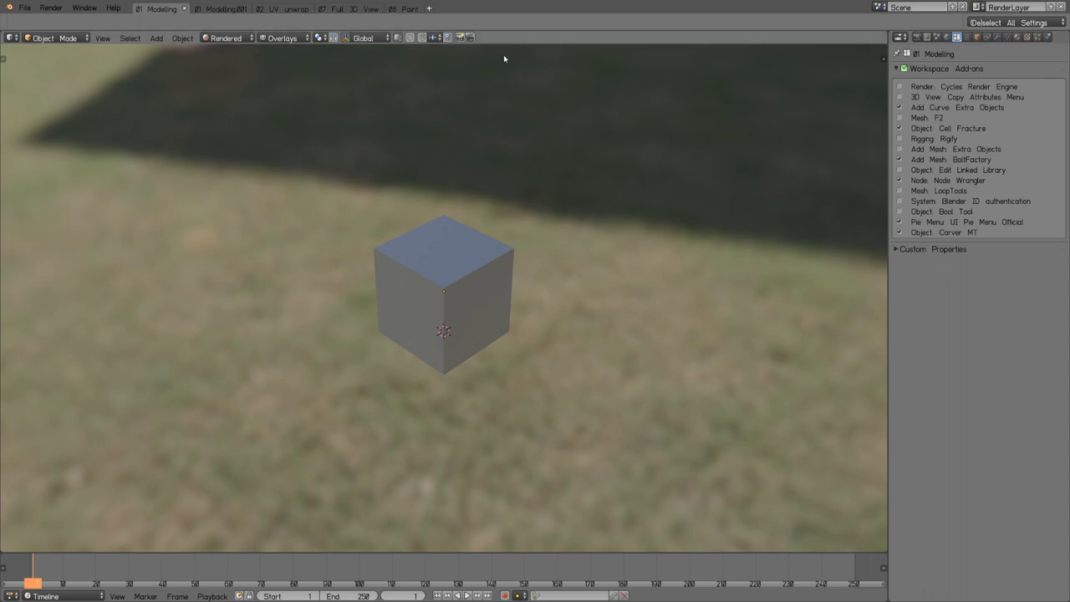
drag(885, 34, 883, 118)
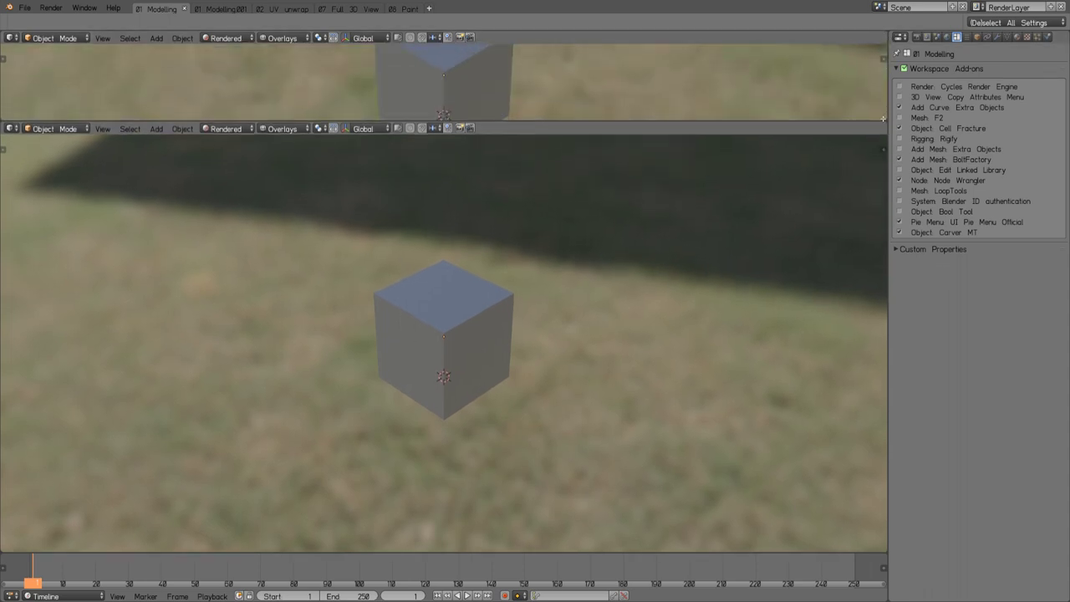
click(11, 37)
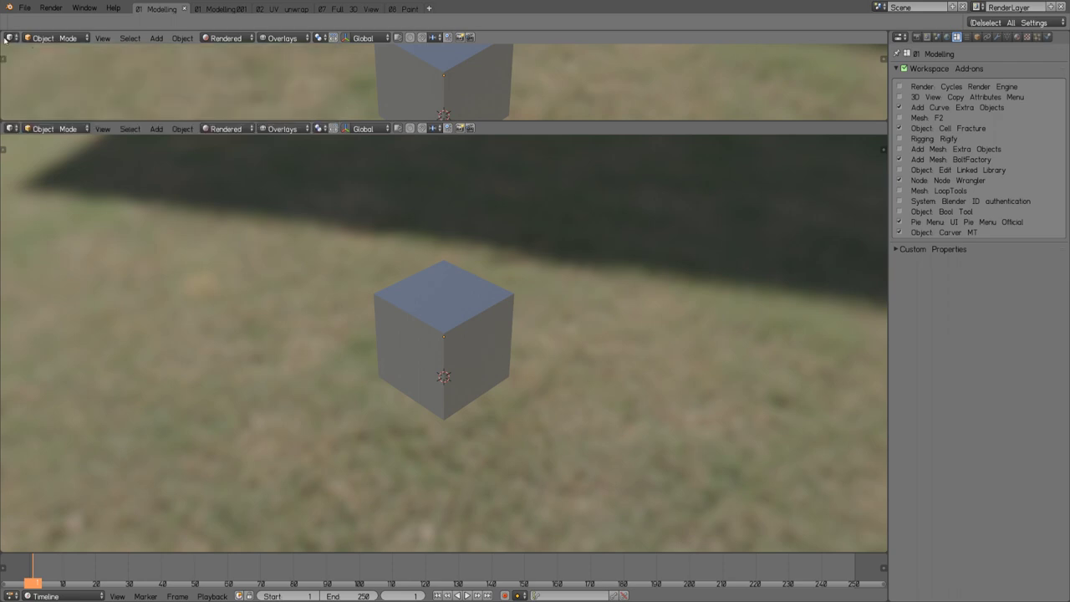
click(10, 38)
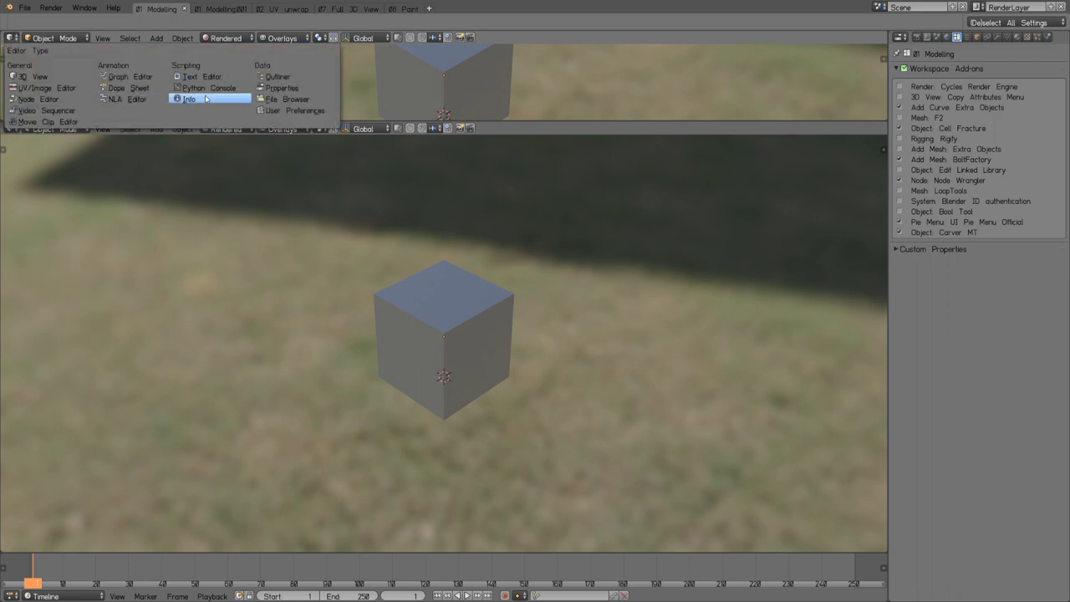
click(243, 99)
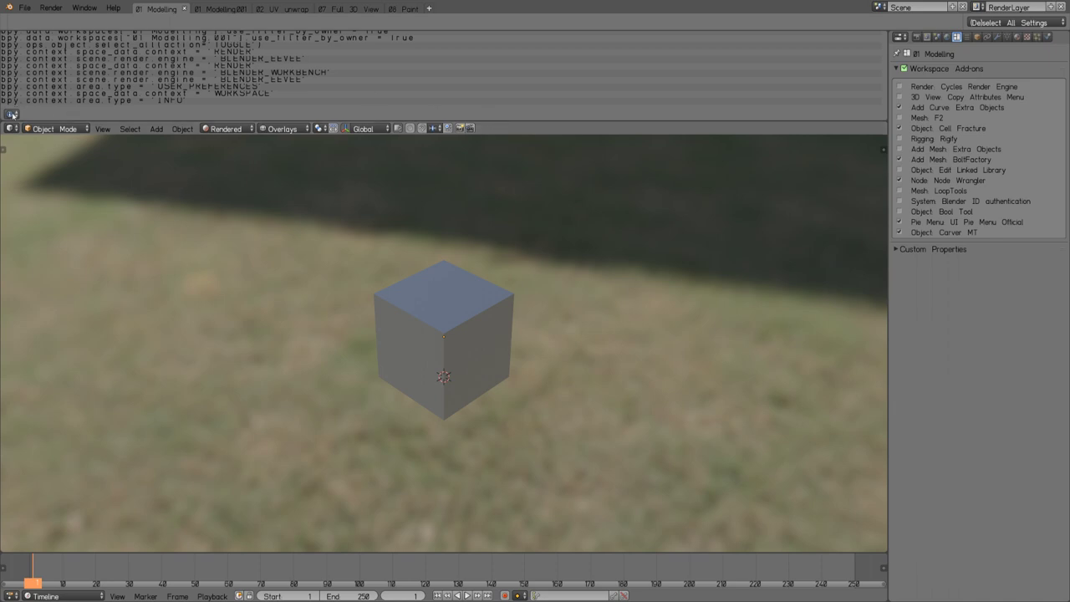
Shrink the Info editor strip and merge it back into the 3D view.
drag(191, 97, 181, 103)
drag(535, 124, 547, 68)
drag(885, 75, 881, 47)
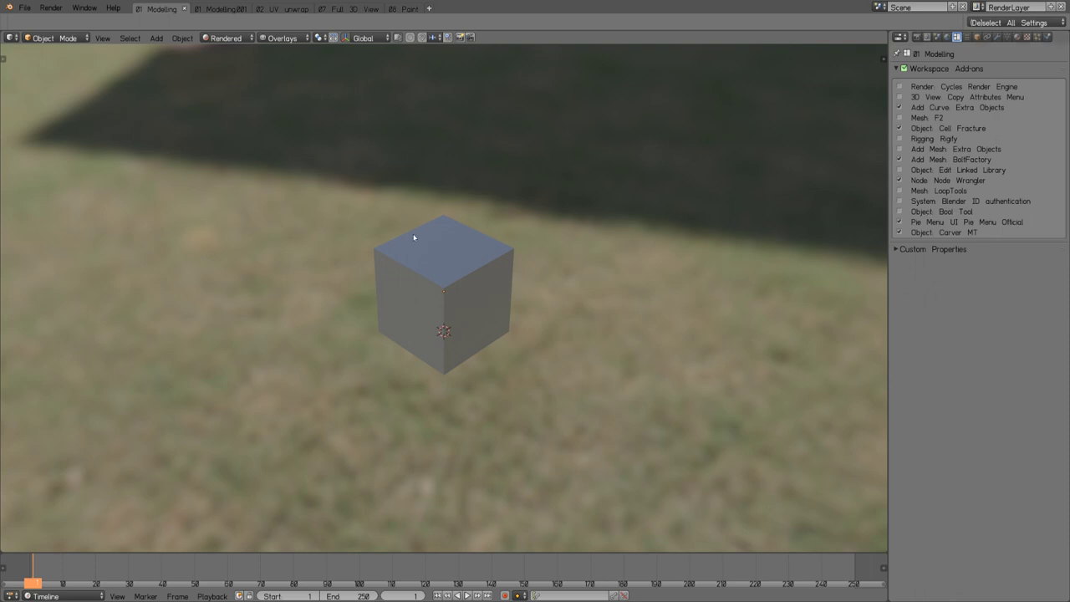
Change the 3D view area to the UV/Image Editor and create a blank 1024 × 1024 px image in grey with RGB values 0.520.
click(11, 38)
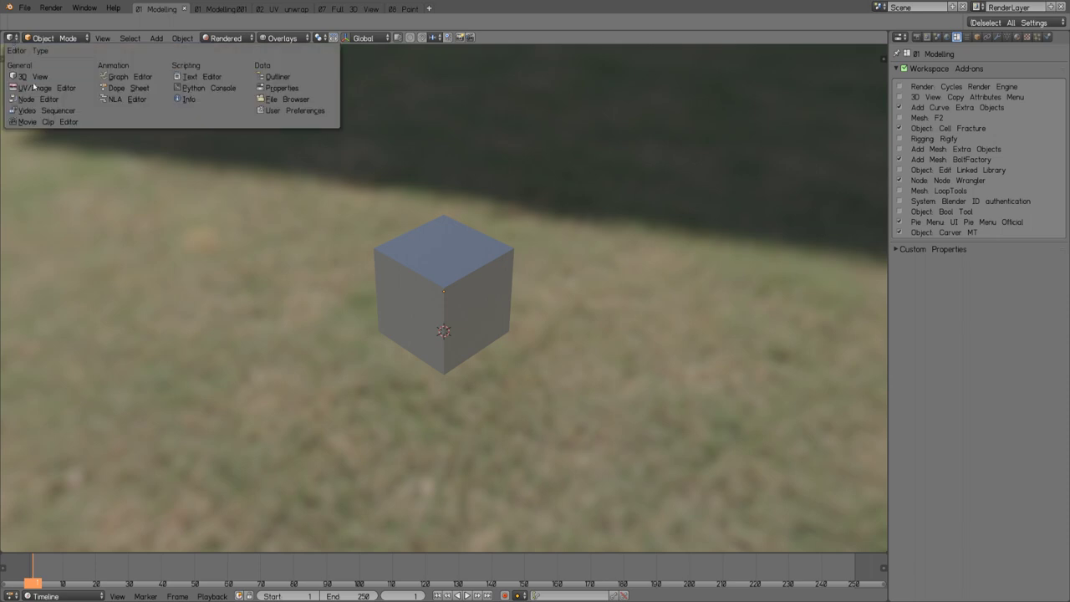
click(34, 86)
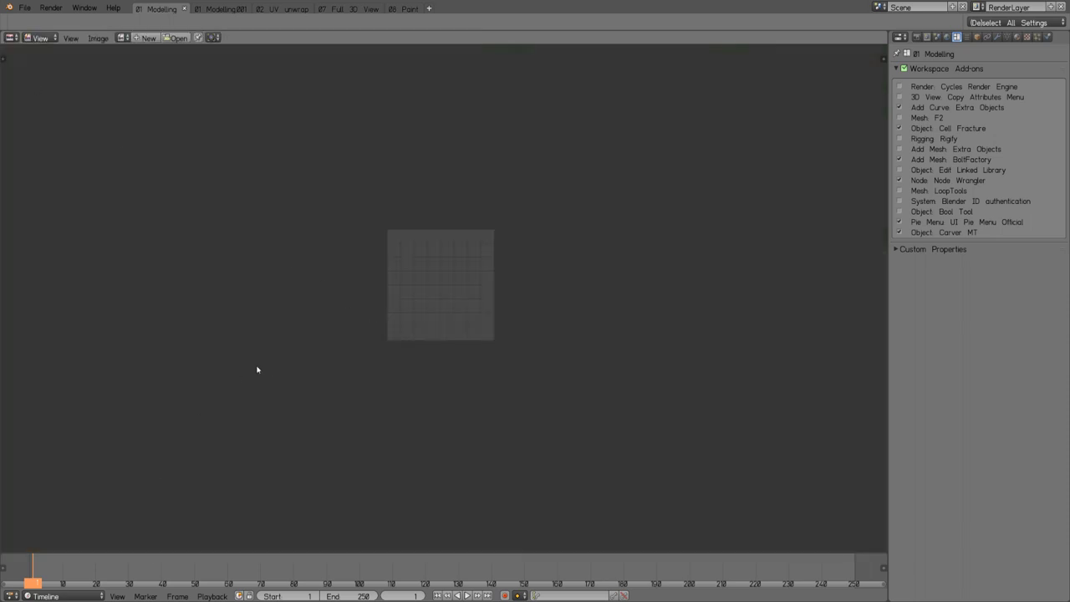
click(147, 38)
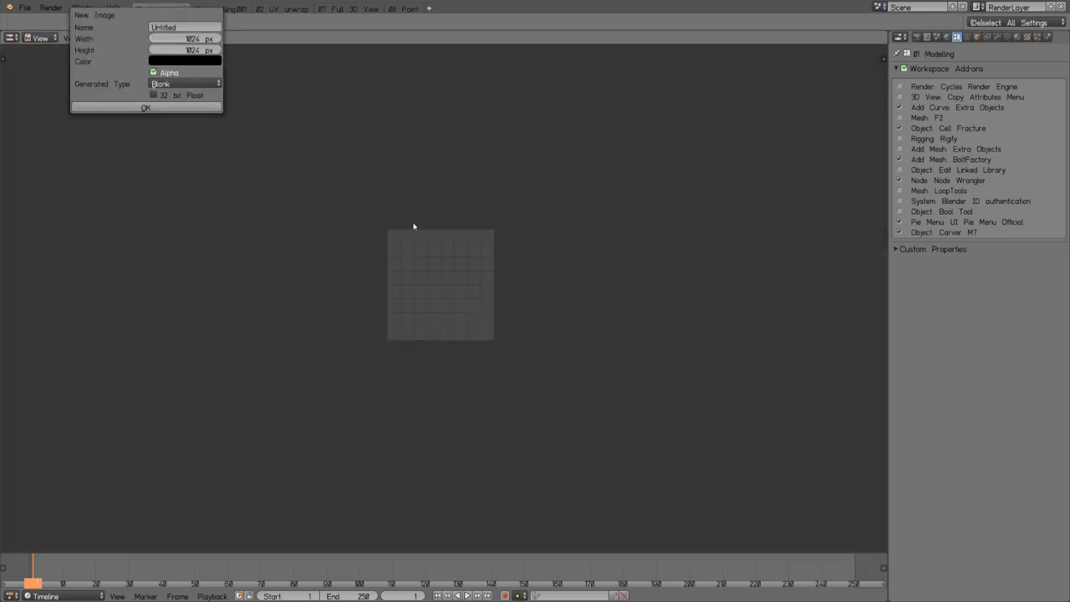
click(183, 60)
click(160, 80)
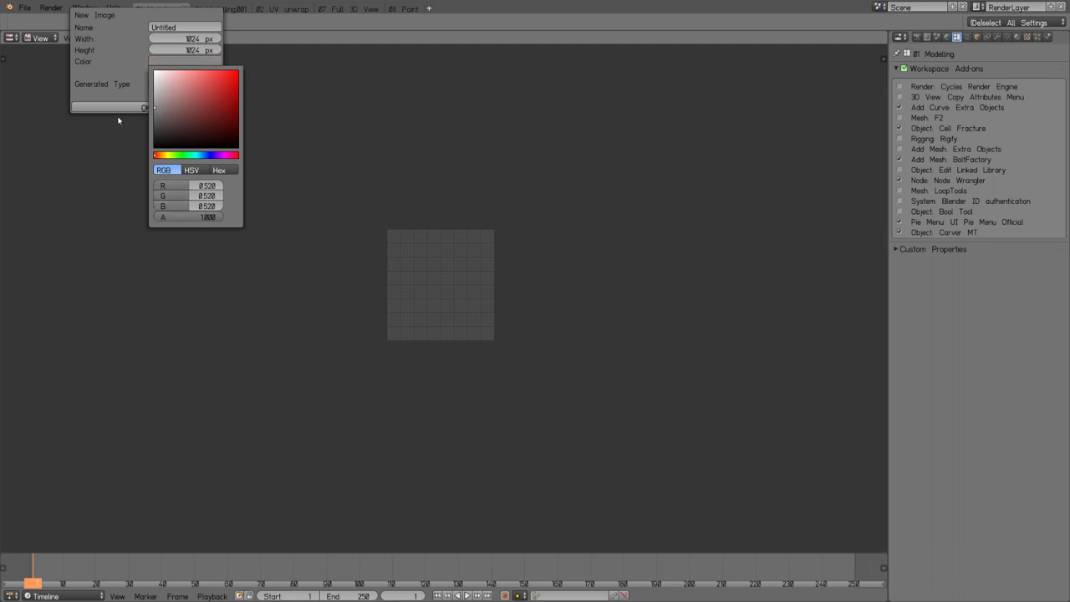
click(124, 109)
click(125, 109)
scroll(402, 247, down, 2)
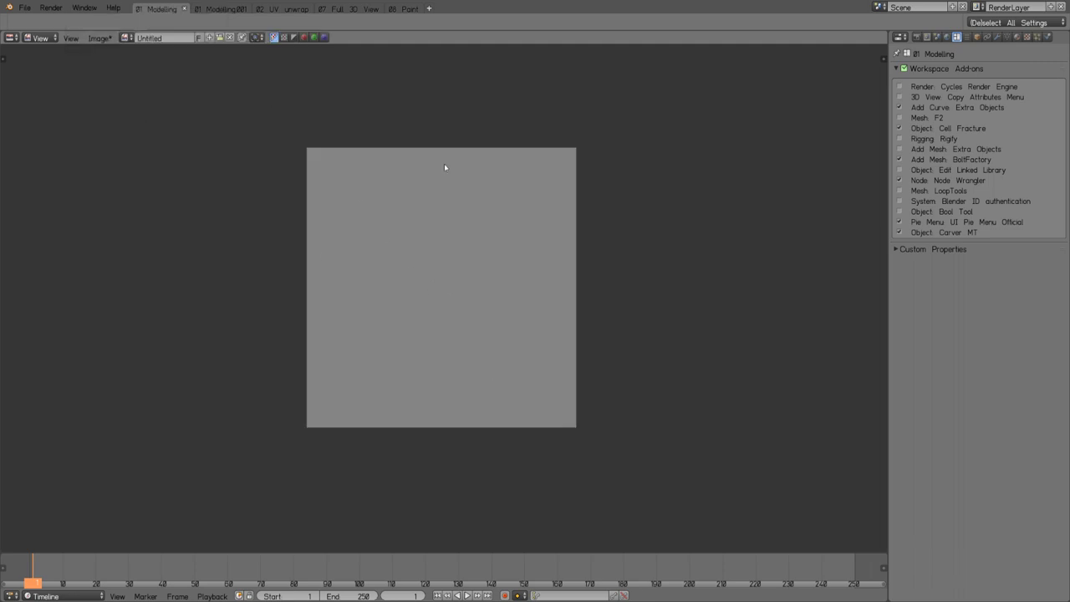
click(97, 39)
key(ctrl+o)
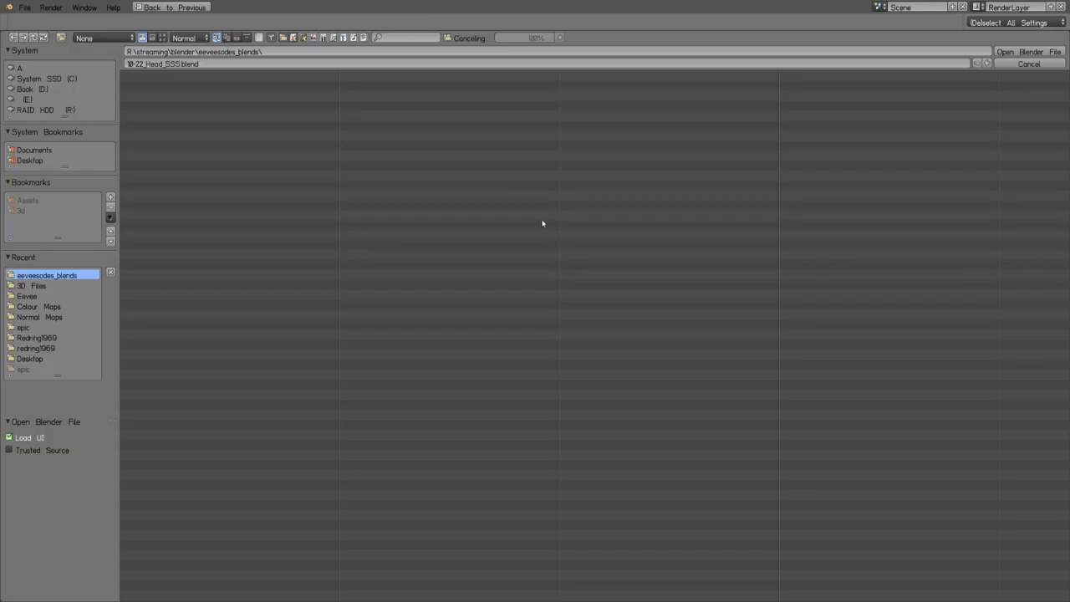
key(Escape)
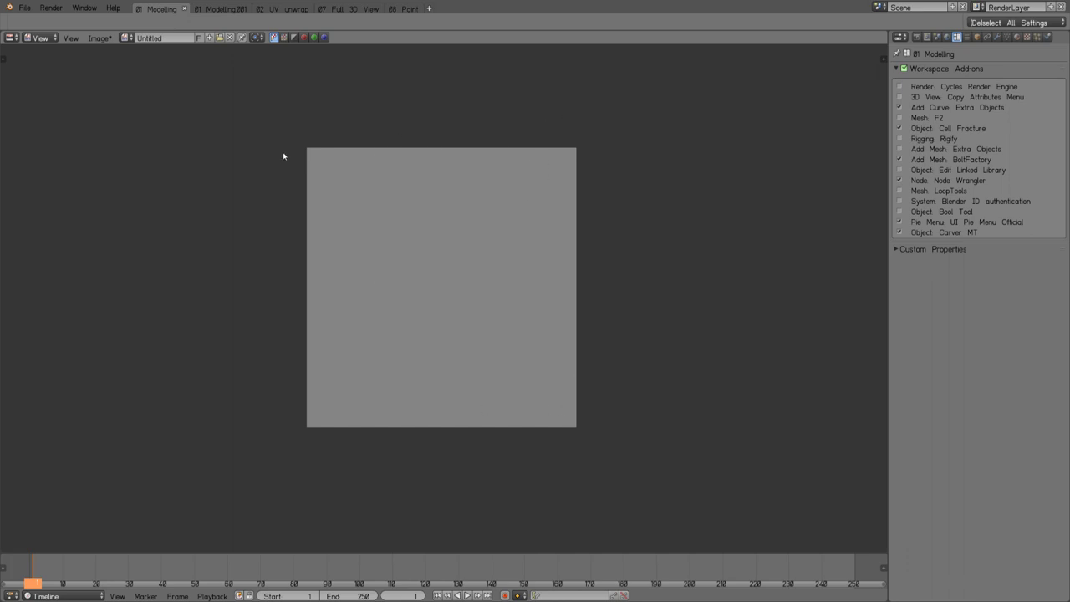
Change the image editor area back to the 3D View and select the cube.
click(12, 38)
click(13, 38)
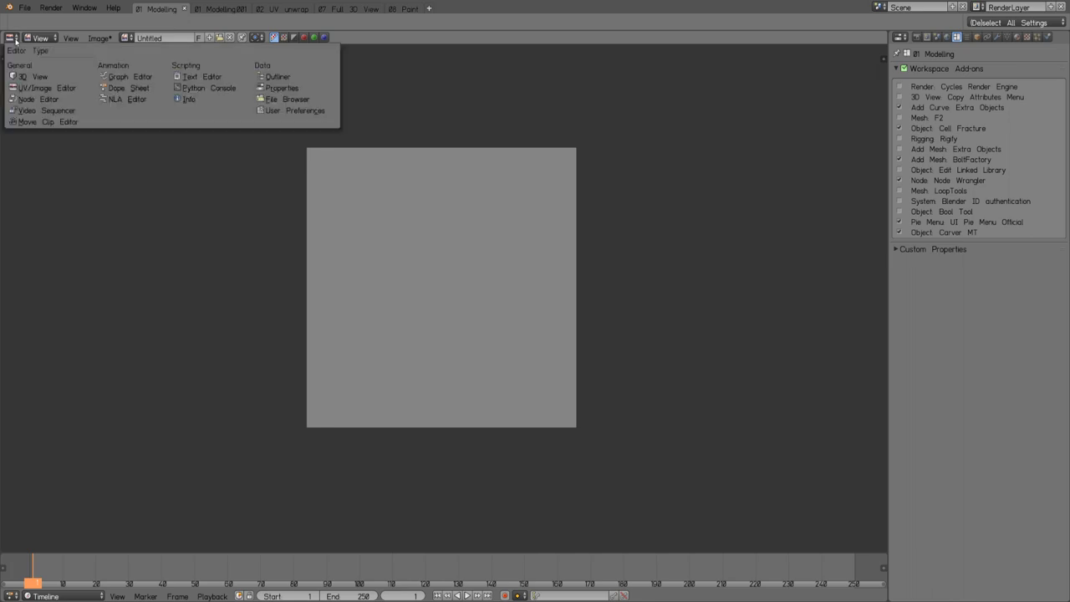
click(33, 76)
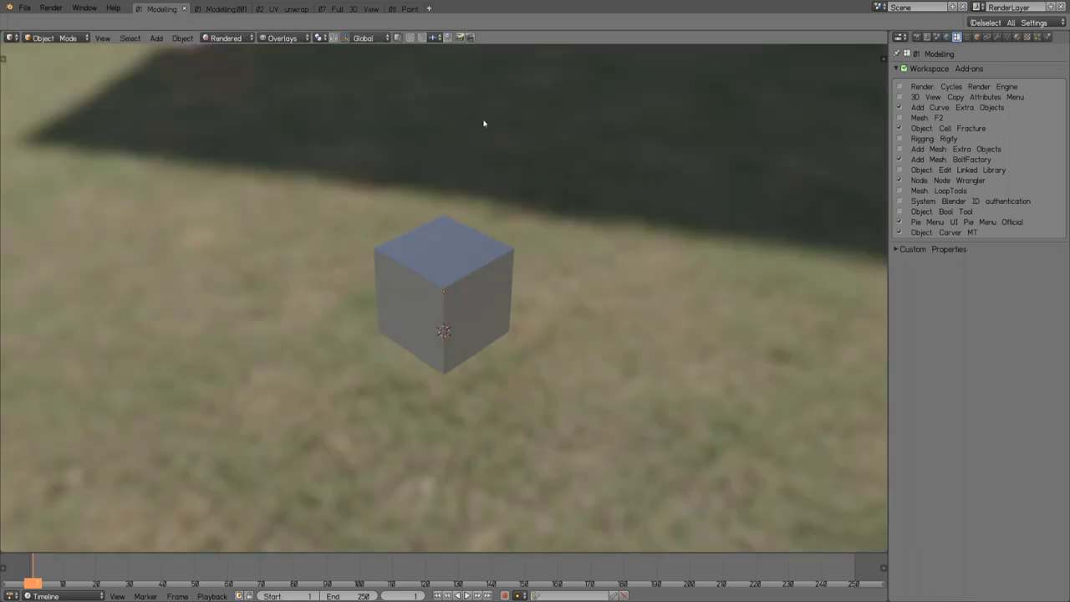
click(450, 325)
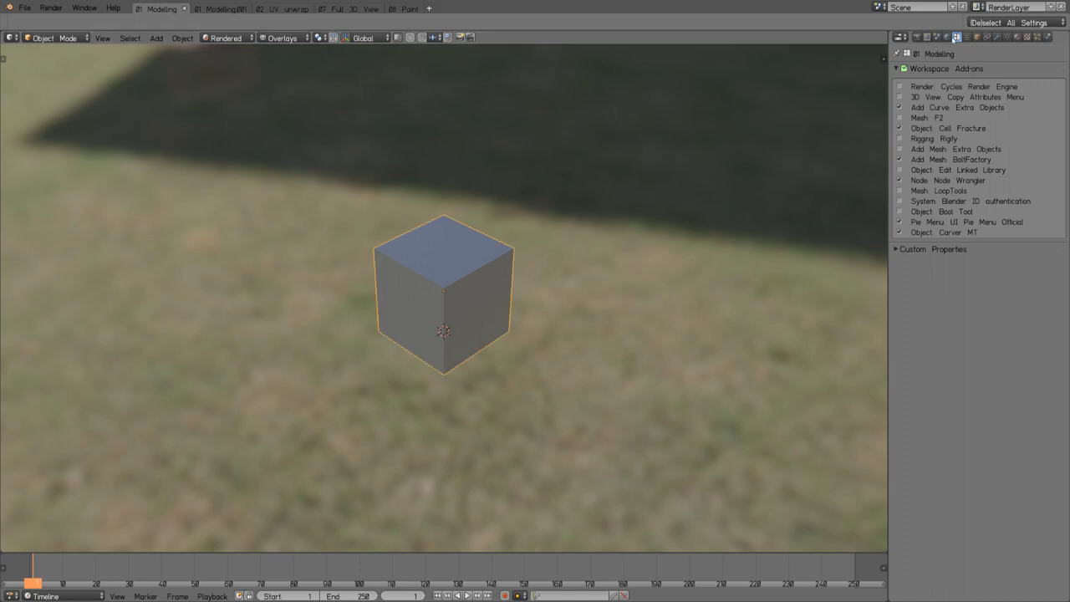
Set the render engine to Workbench and open the viewport overlay options.
click(918, 38)
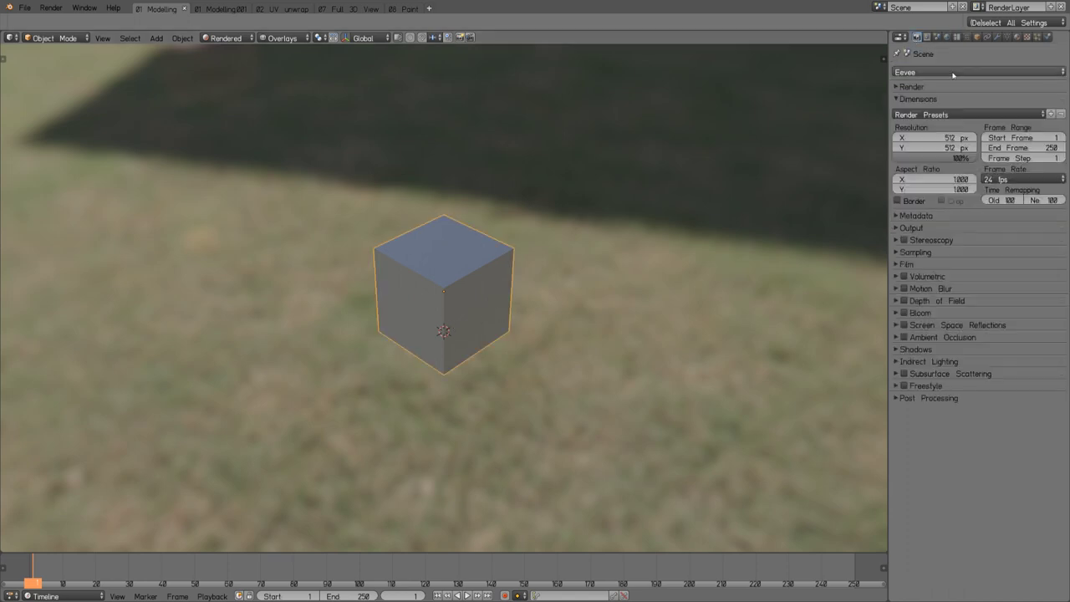
click(931, 73)
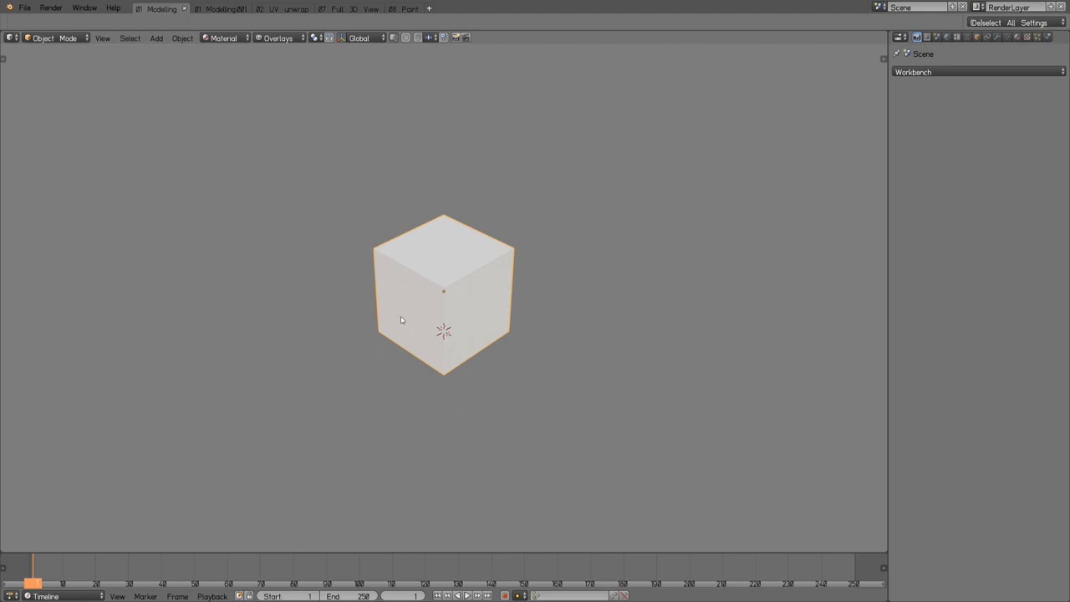
click(231, 39)
click(279, 38)
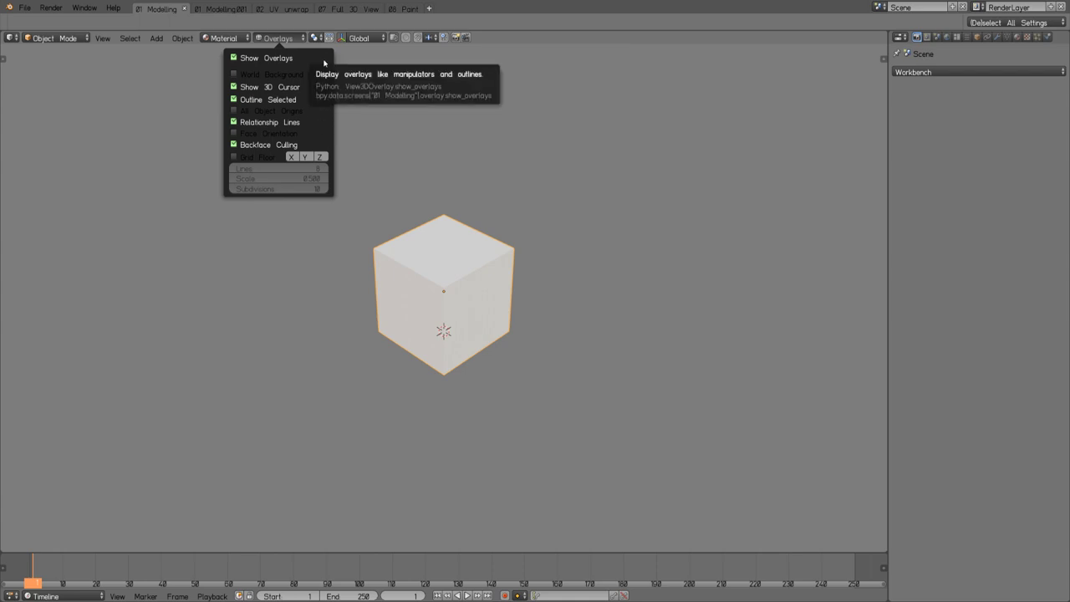
click(136, 38)
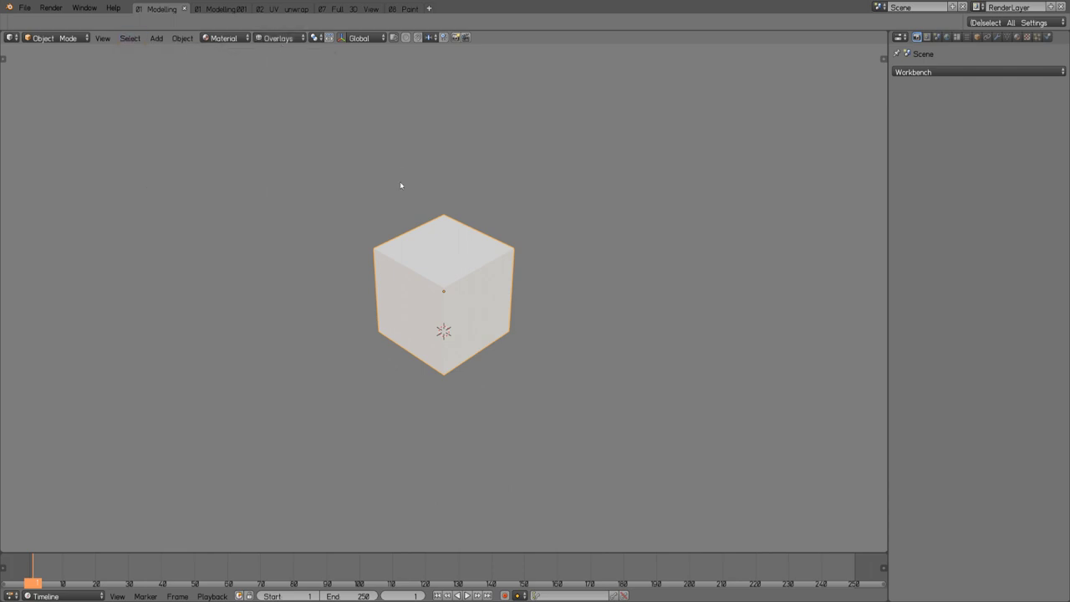
key(shift+a)
mouse_move(419, 223)
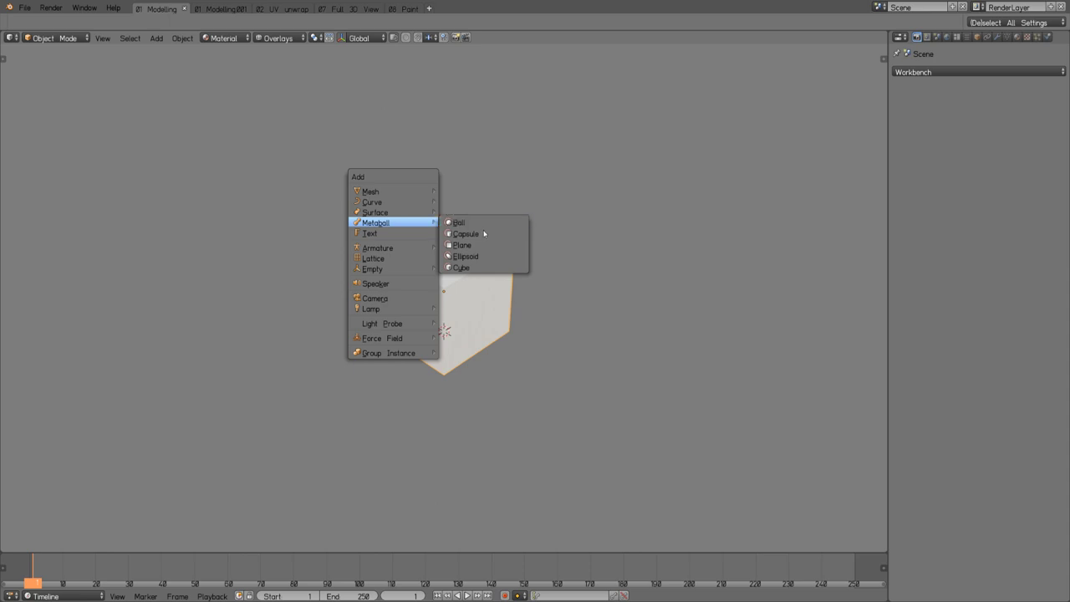
click(231, 39)
mouse_move(264, 38)
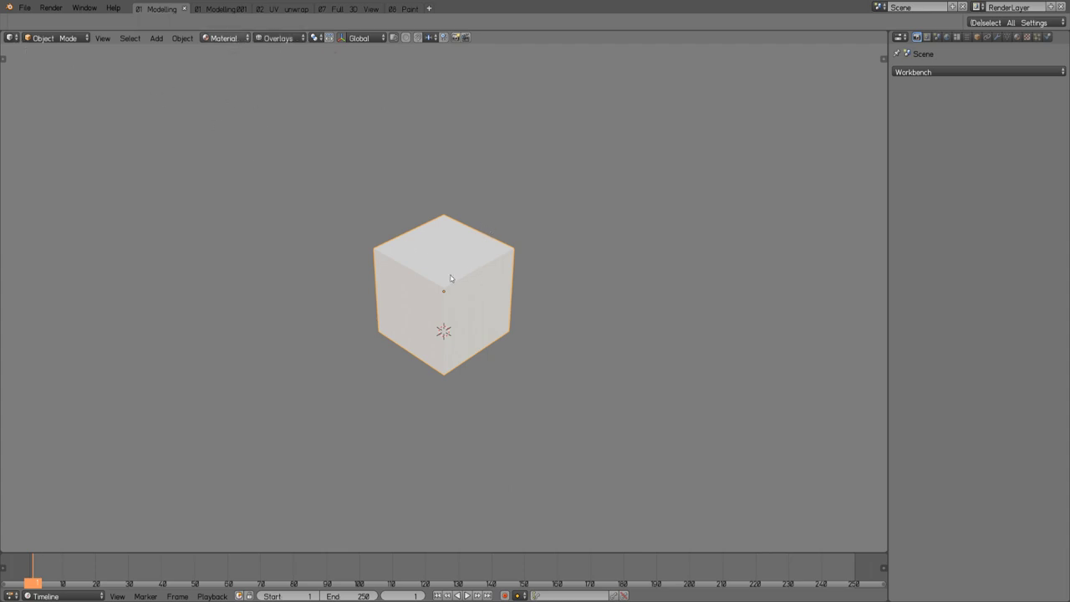
Round the cube's mesh into a ball with two To Sphere passes in Edit Mode and return to Object Mode.
key(ctrl+Tab)
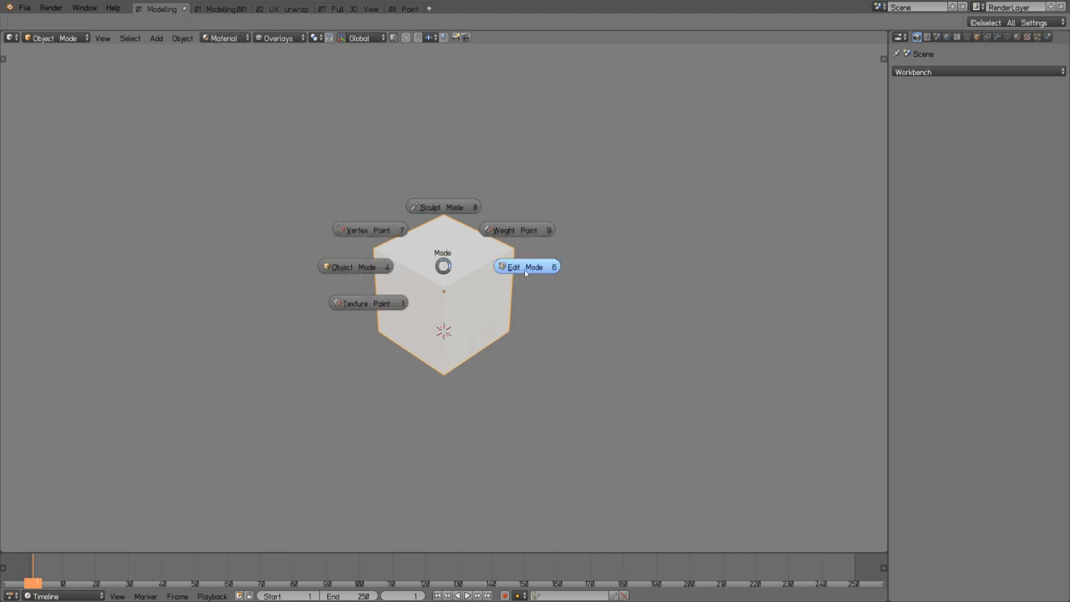
click(455, 264)
key(w)
key(shift+alt+s)
click(691, 251)
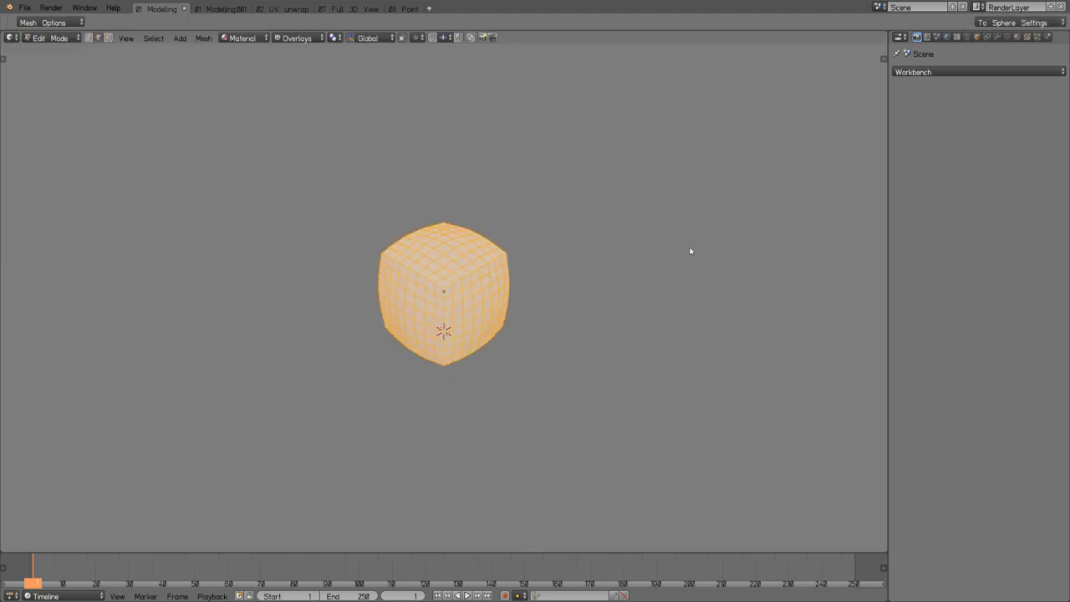
key(shift+alt+s)
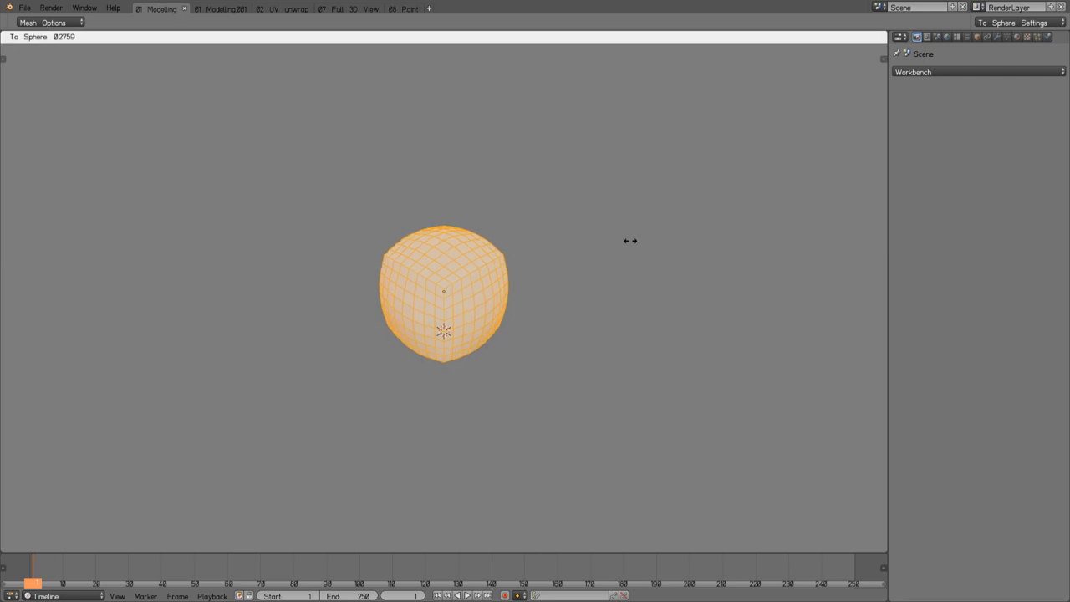
click(821, 215)
key(Tab)
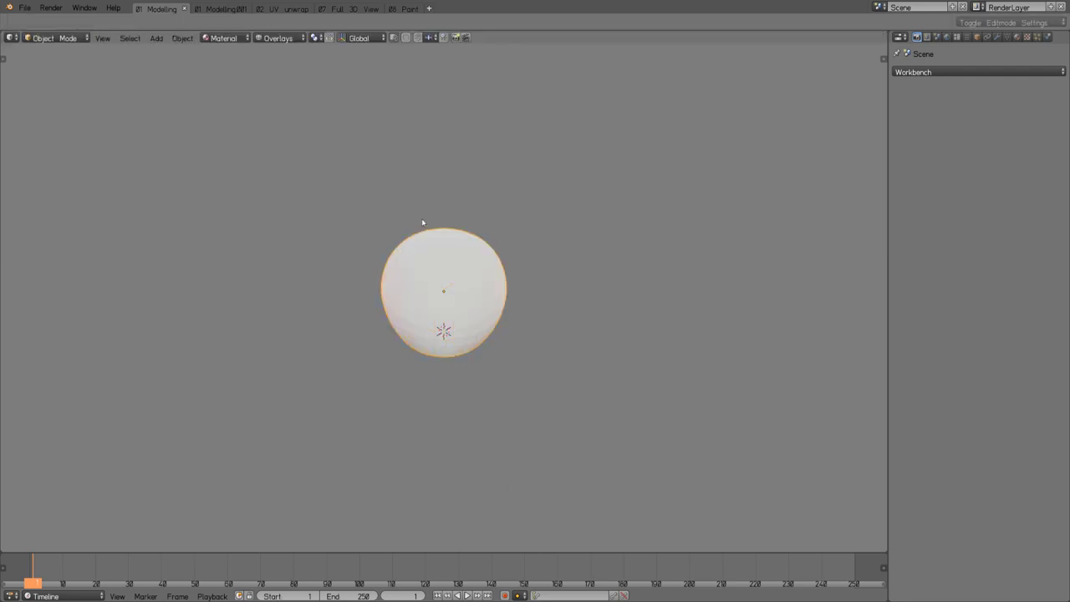
Apply smooth shading to the rounded cube and inspect it up close.
key(alt+s)
click(389, 292)
scroll(491, 281, up, 2)
middle_drag(464, 286, 456, 312)
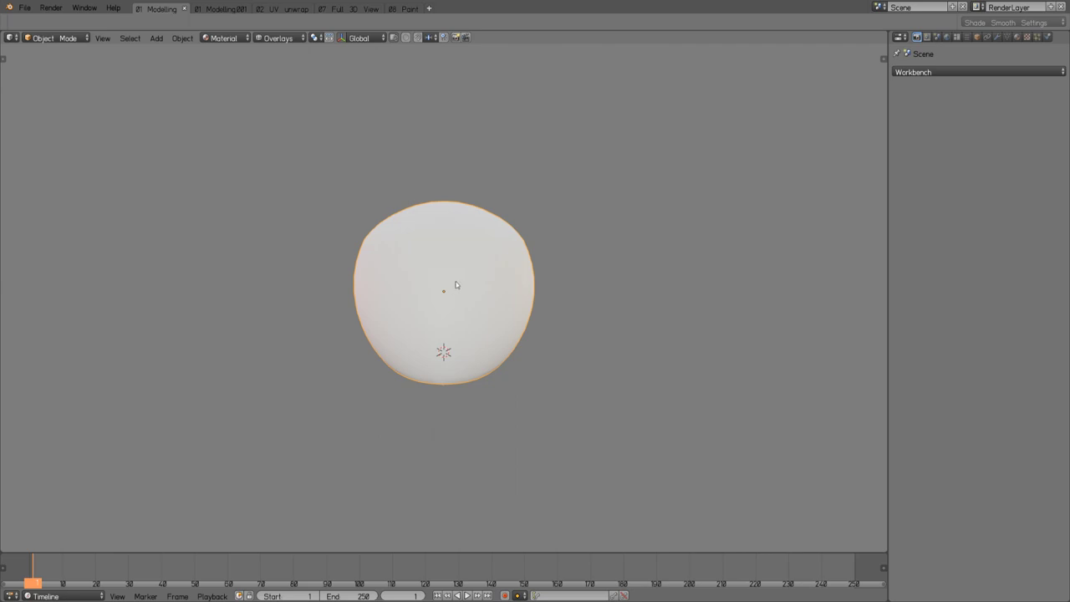
Enter Sculpt Mode, show the tool shelf and sculpt strokes on the rounded cube with the Layer brush.
key(ctrl+Tab)
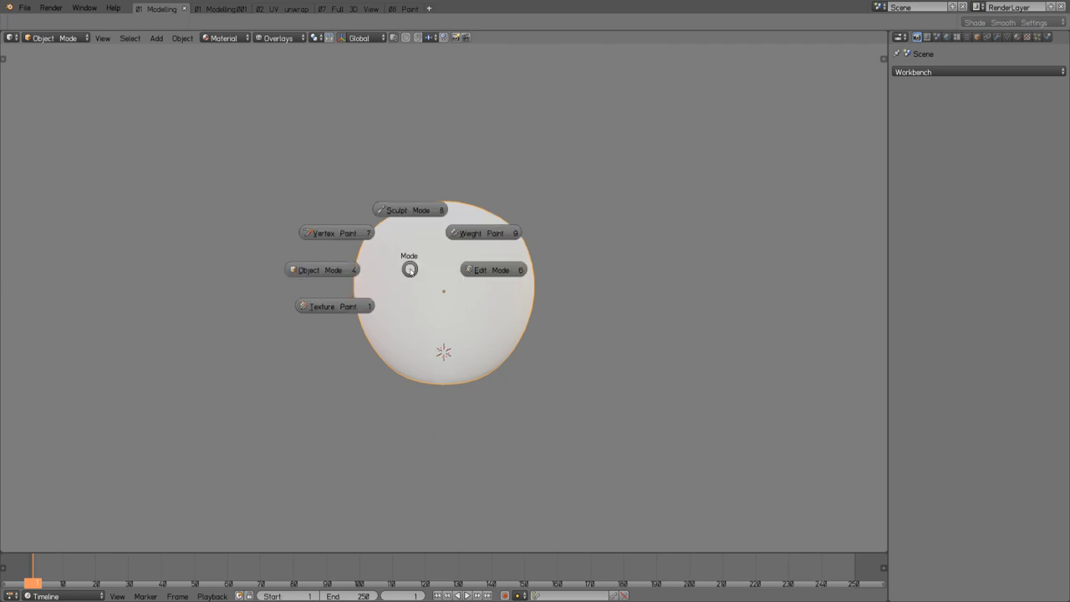
click(413, 220)
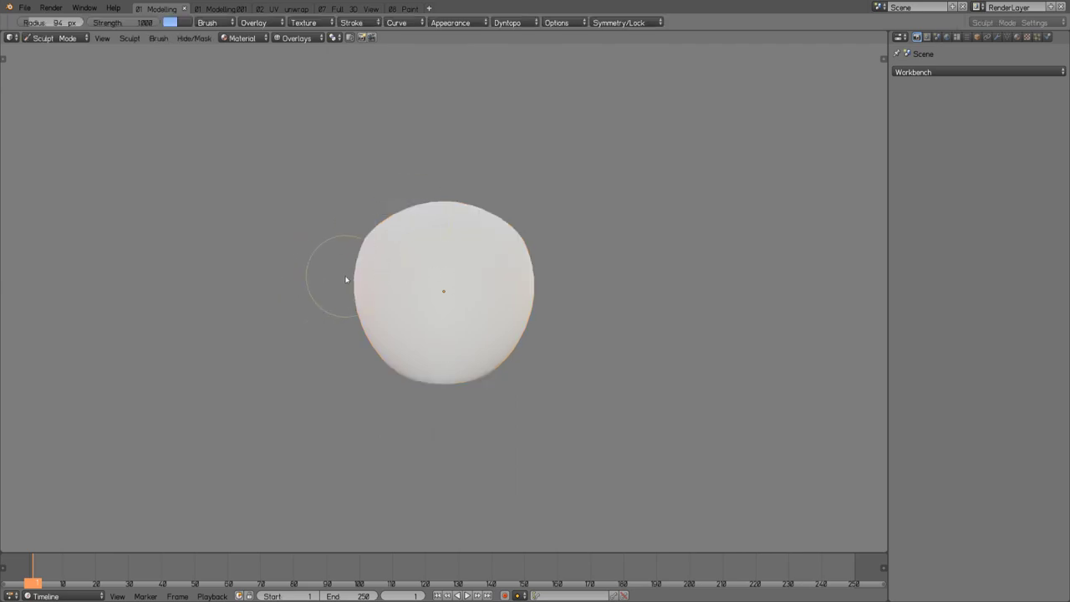
key(t)
click(33, 225)
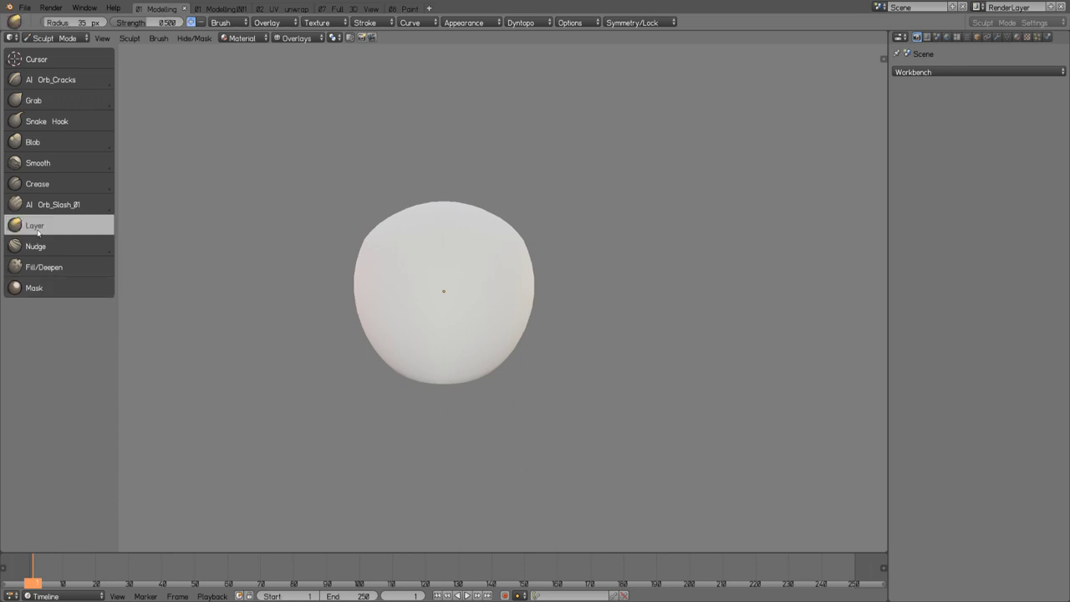
mouse_move(458, 332)
mouse_down()
mouse_move(439, 260)
mouse_move(471, 293)
mouse_move(481, 346)
mouse_move(486, 288)
mouse_move(506, 346)
mouse_up()
middle_drag(506, 346, 446, 339)
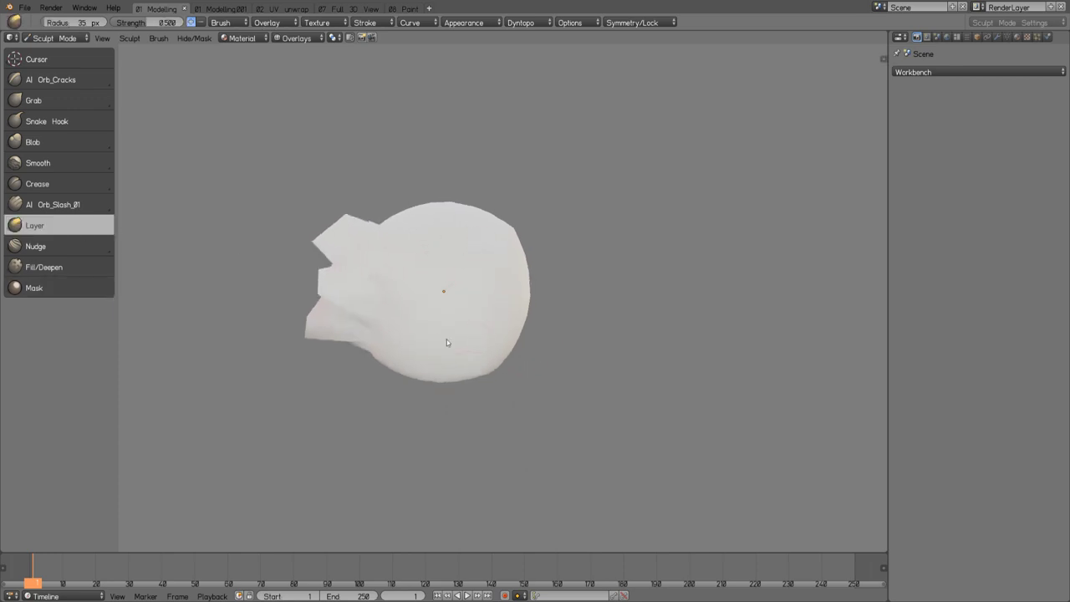
Flatten the sculpted bumps back into a ball with To Sphere in Edit Mode and return to Object Mode.
key(ctrl+Tab)
click(350, 317)
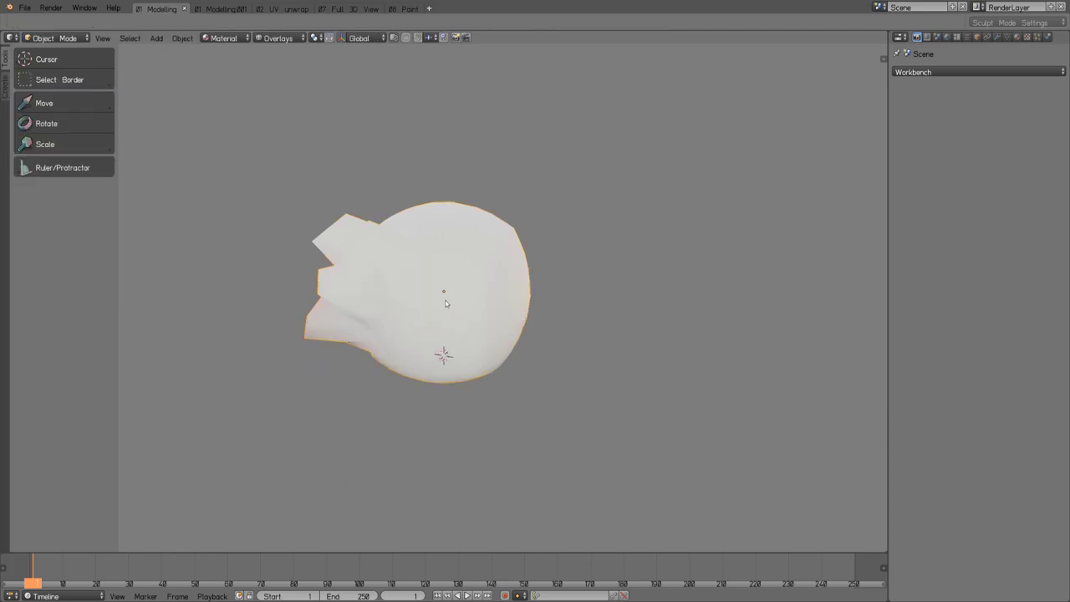
key(ctrl+Tab)
click(493, 290)
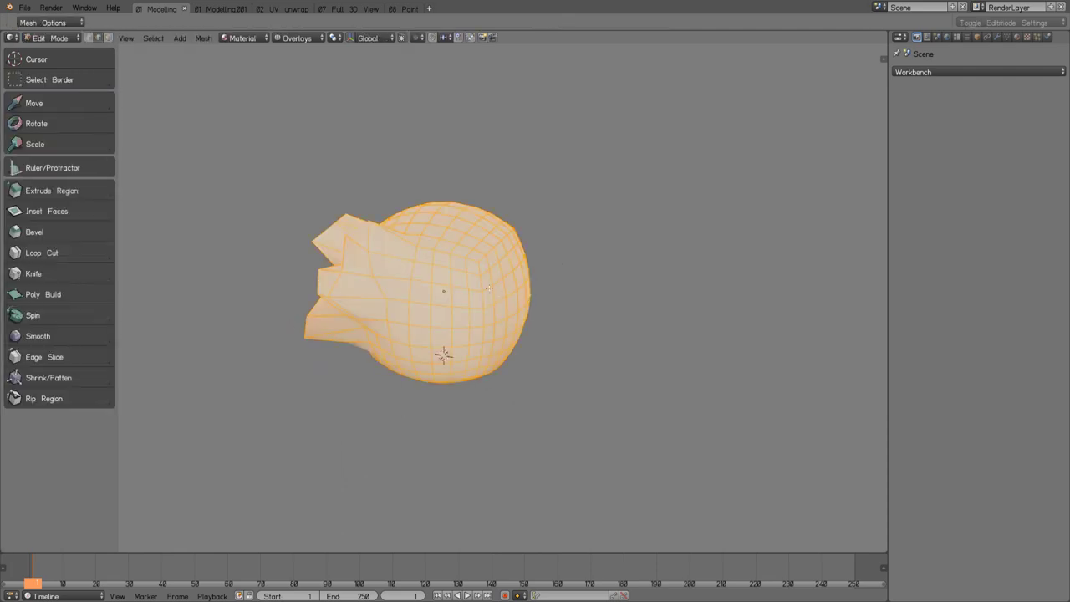
key(shift+alt+s)
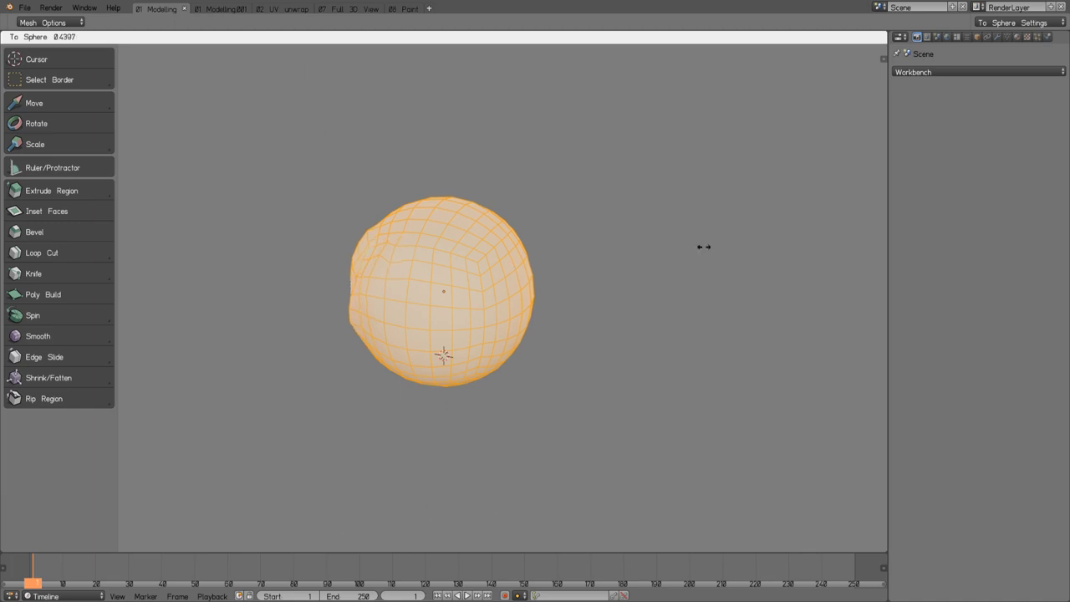
click(845, 242)
key(shift+alt+s)
key(Escape)
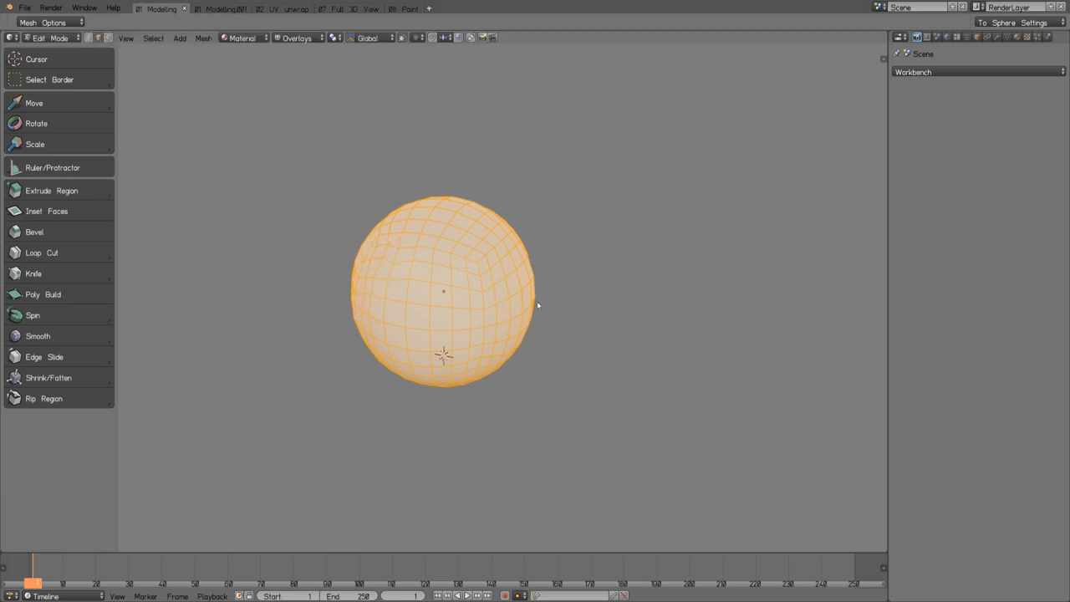
right_click(538, 301)
click(496, 291)
key(Tab)
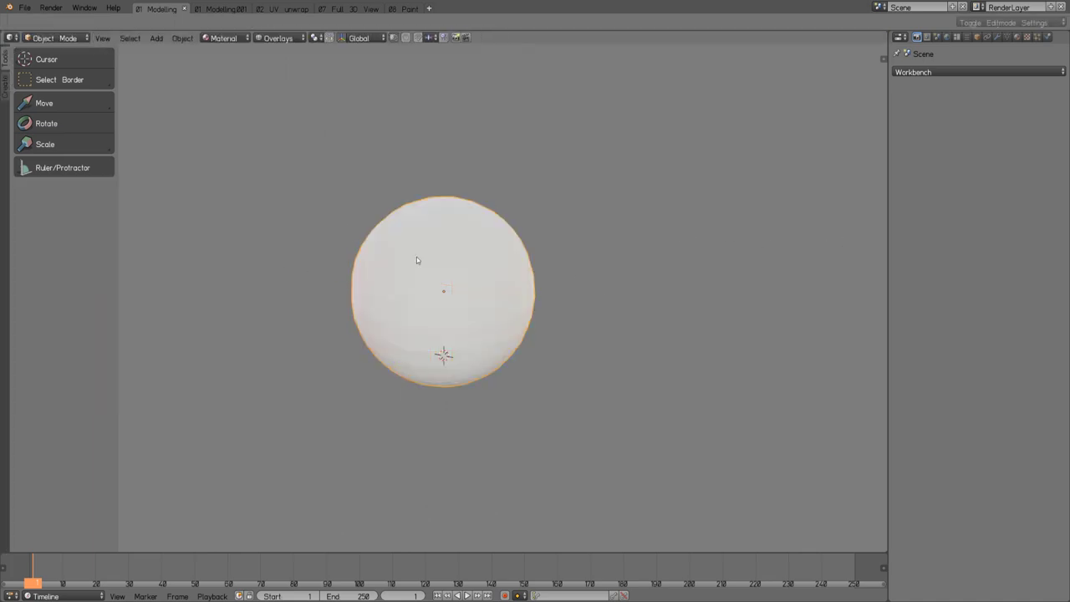
Return to Sculpt Mode and sculpt several Layer brush strokes across the ball, radius 35 px and strength 0.500.
key(ctrl+Tab)
click(451, 219)
mouse_move(426, 259)
mouse_down()
mouse_move(450, 320)
mouse_move(387, 370)
mouse_up()
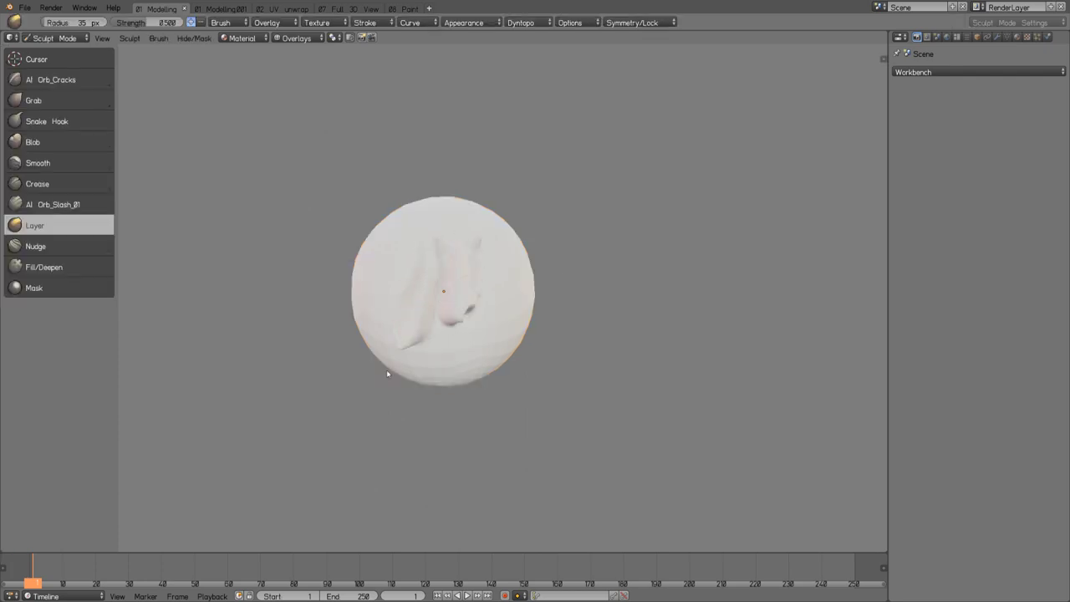
click(570, 23)
mouse_move(468, 317)
mouse_down()
mouse_move(413, 281)
mouse_move(449, 262)
mouse_up()
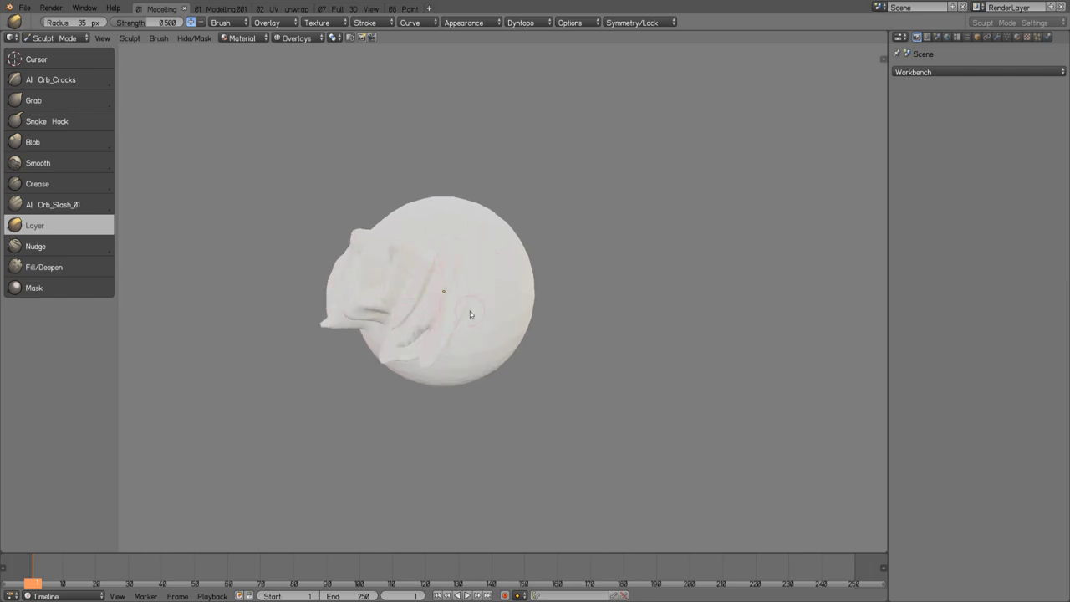
mouse_move(470, 312)
mouse_down()
mouse_move(352, 322)
mouse_move(343, 307)
mouse_move(332, 360)
mouse_move(389, 237)
mouse_move(336, 194)
mouse_move(319, 202)
mouse_move(358, 191)
mouse_move(346, 215)
mouse_up()
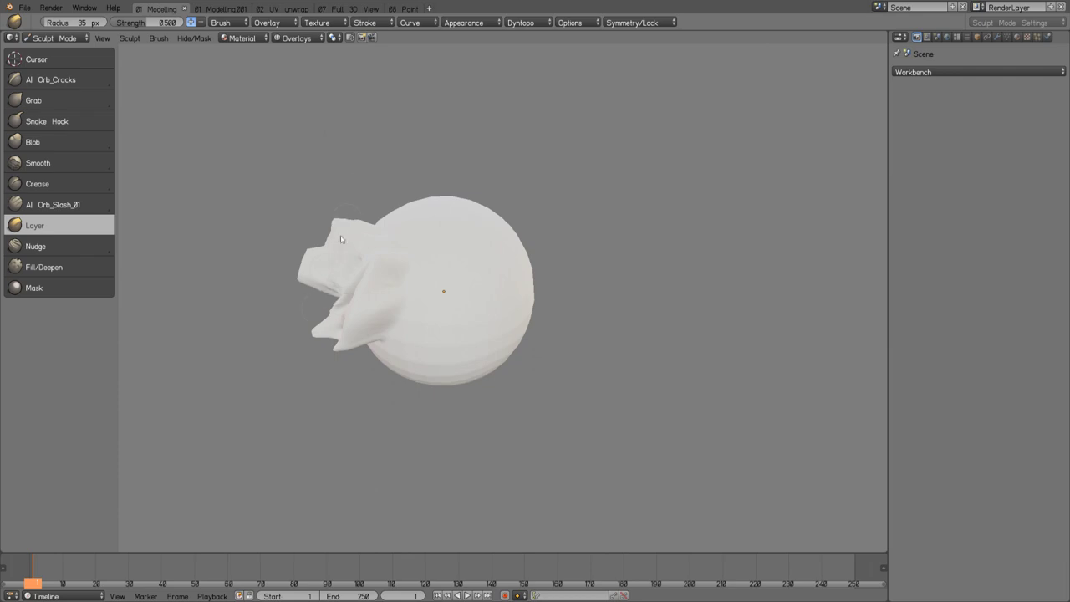
Undo the last two Layer strokes, look at the sculpt options and redo the strokes.
key(ctrl+z)
key(ctrl+z)
click(570, 23)
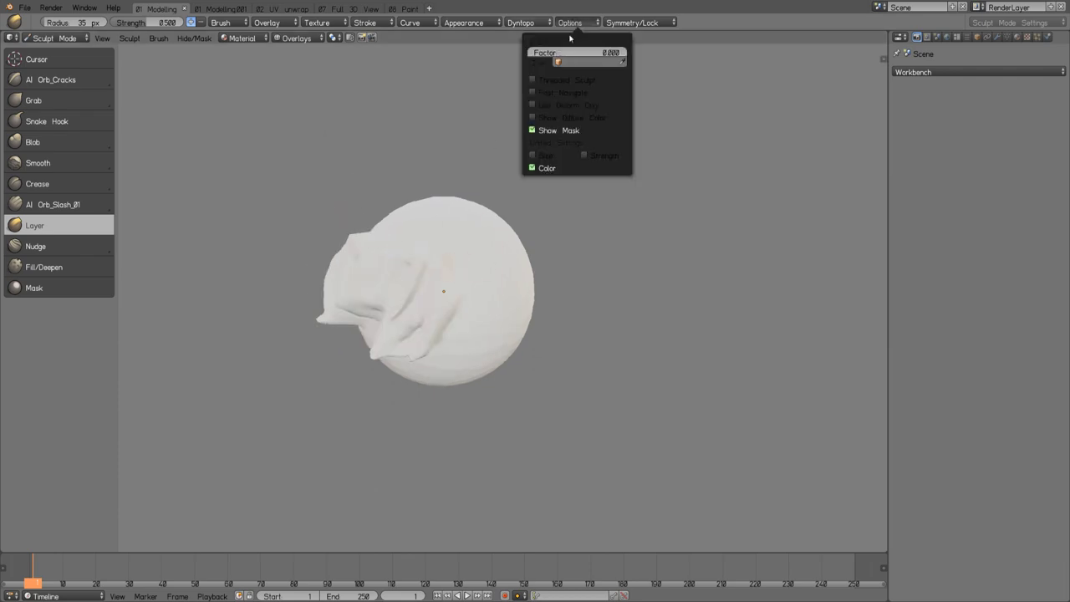
key(ctrl+shift+z)
key(ctrl+shift+z)
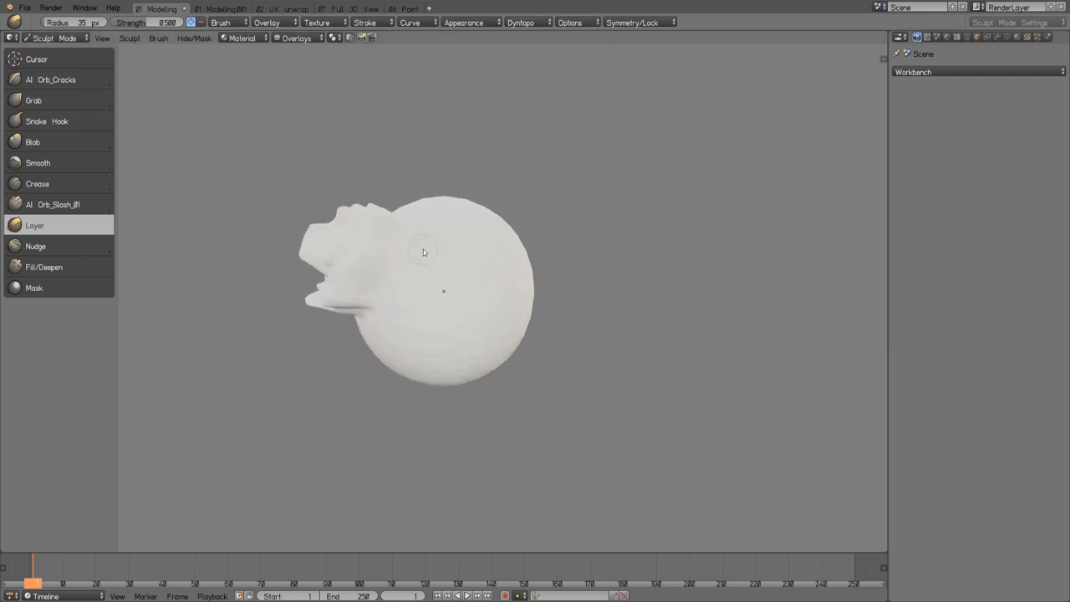
Add another Layer stroke to the ball and test undoing and redoing the recent strokes.
drag(423, 251, 427, 293)
key(ctrl+z)
key(ctrl+z)
key(ctrl+z)
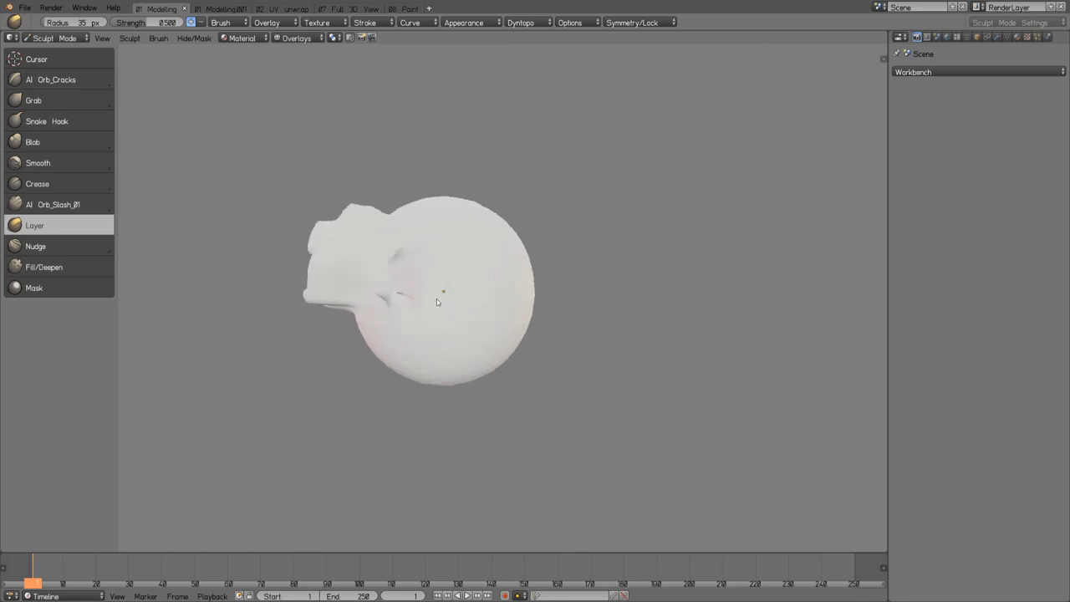
key(ctrl+shift+z)
key(ctrl+shift+z)
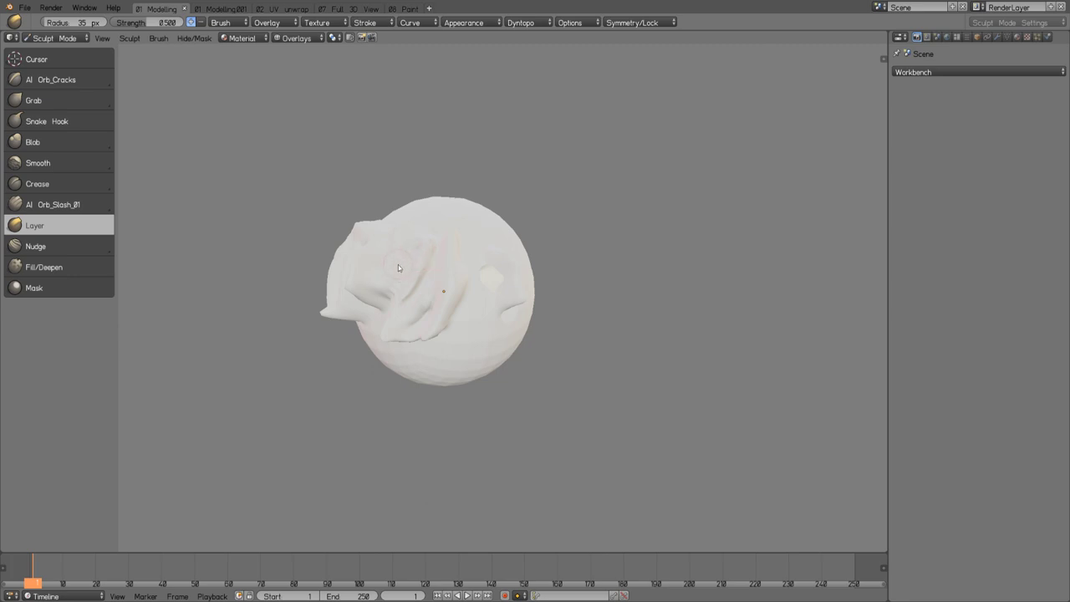
key(ctrl+KP_1)
key(ctrl+z)
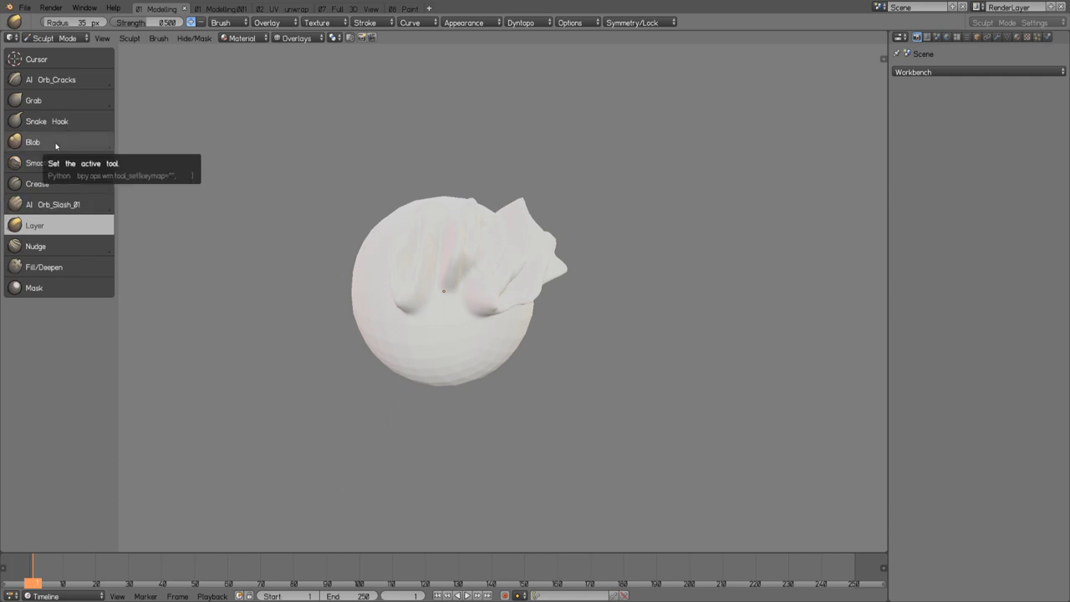
Choose the Orb_Slash_03 brush from the clay brush group and view the ball from other sides.
click(66, 205)
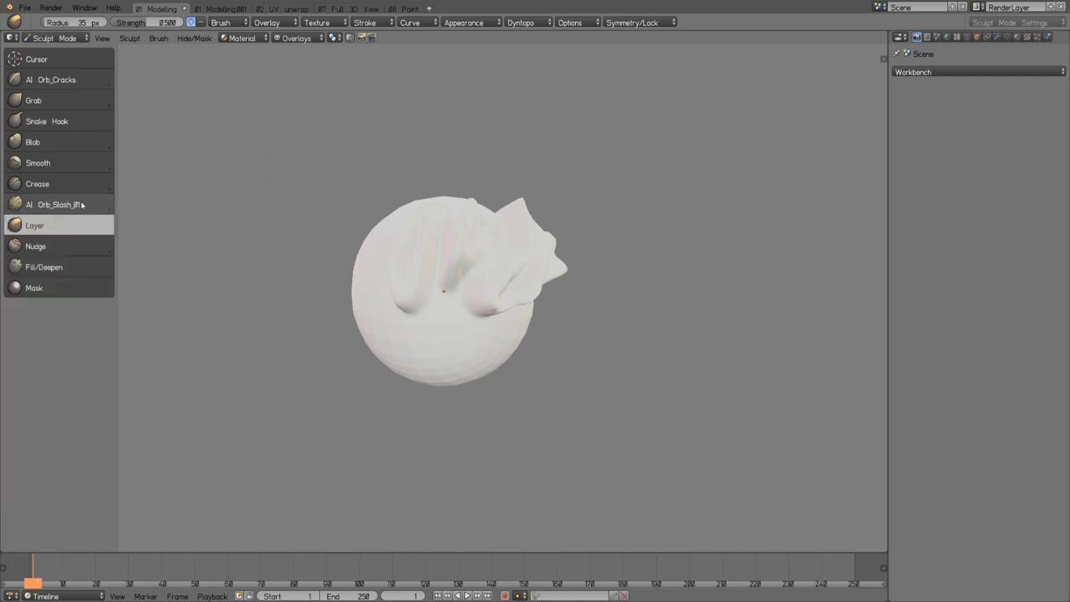
click(78, 206)
click(82, 205)
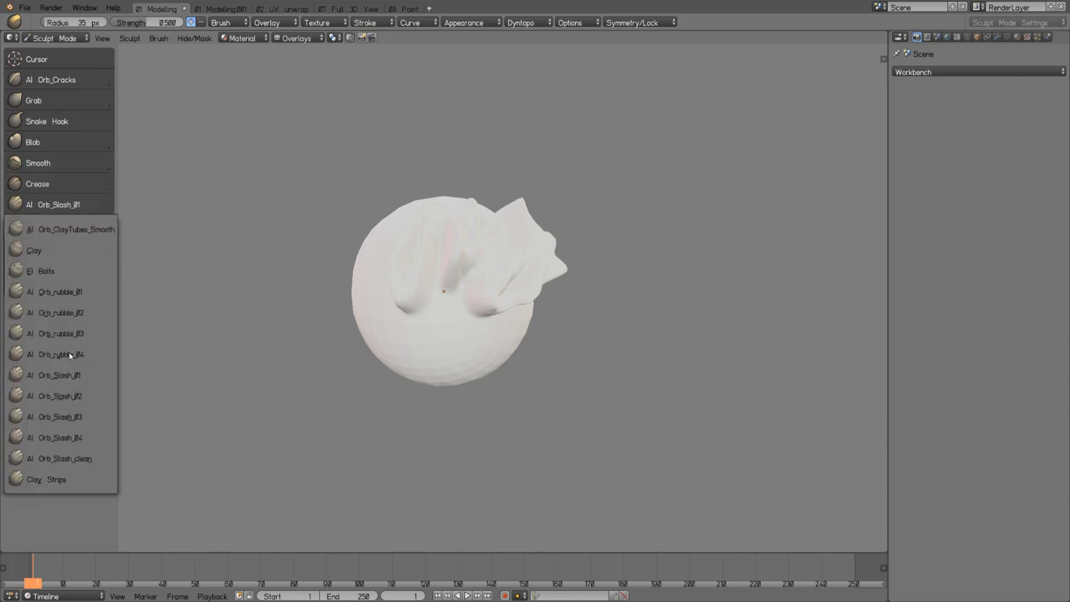
click(62, 417)
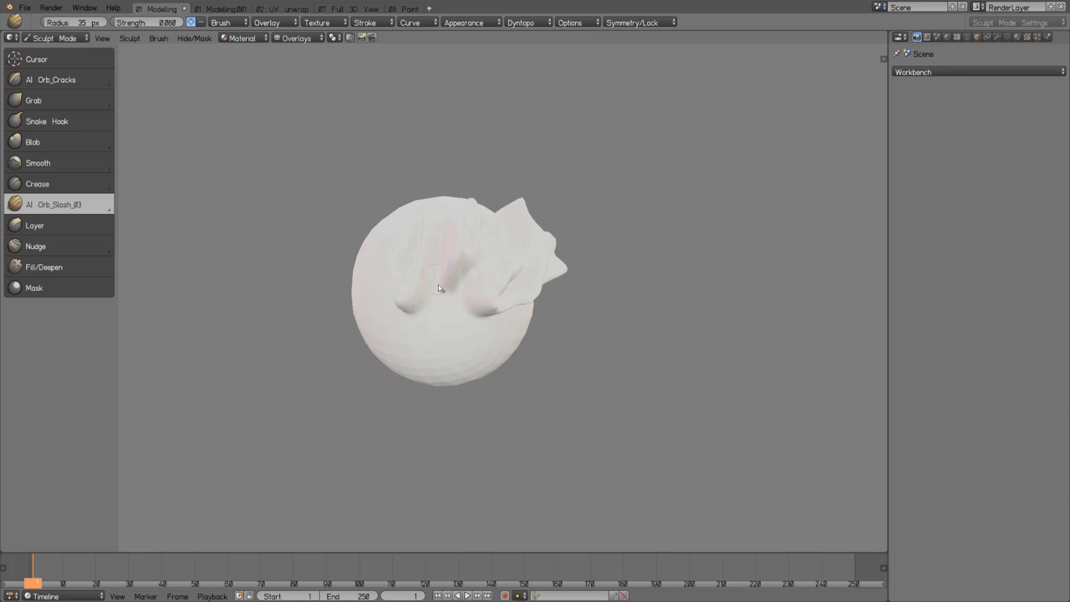
mouse_move(443, 323)
middle_down()
mouse_move(487, 261)
mouse_move(449, 268)
middle_up()
mouse_move(484, 303)
middle_down()
mouse_move(434, 318)
mouse_move(450, 346)
mouse_move(447, 218)
middle_up()
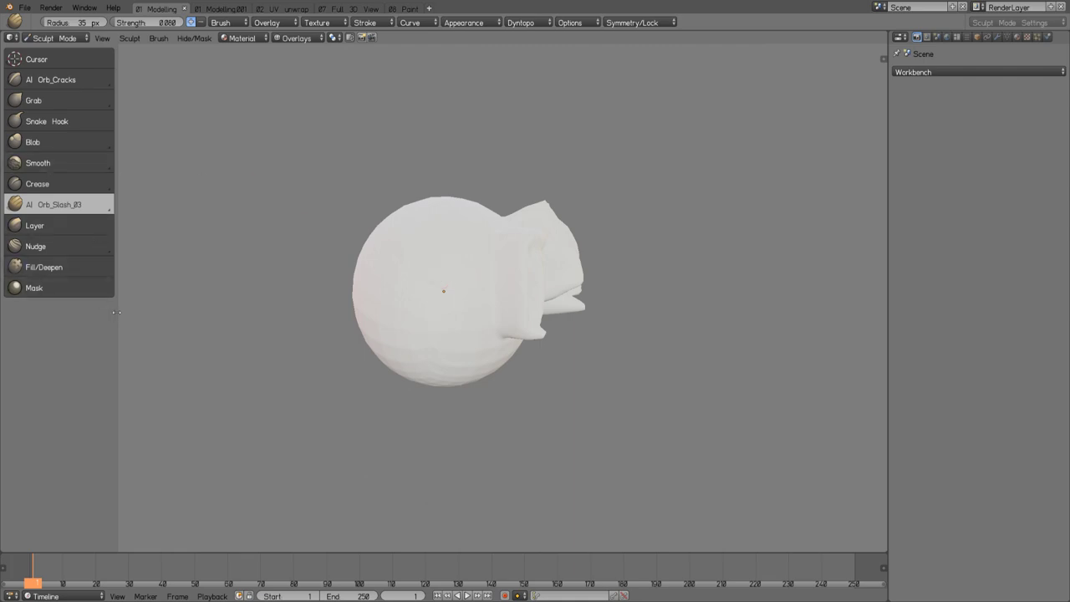
Narrow the sculpt tool shelf to two columns of brush icons.
click(53, 39)
drag(116, 107, 60, 109)
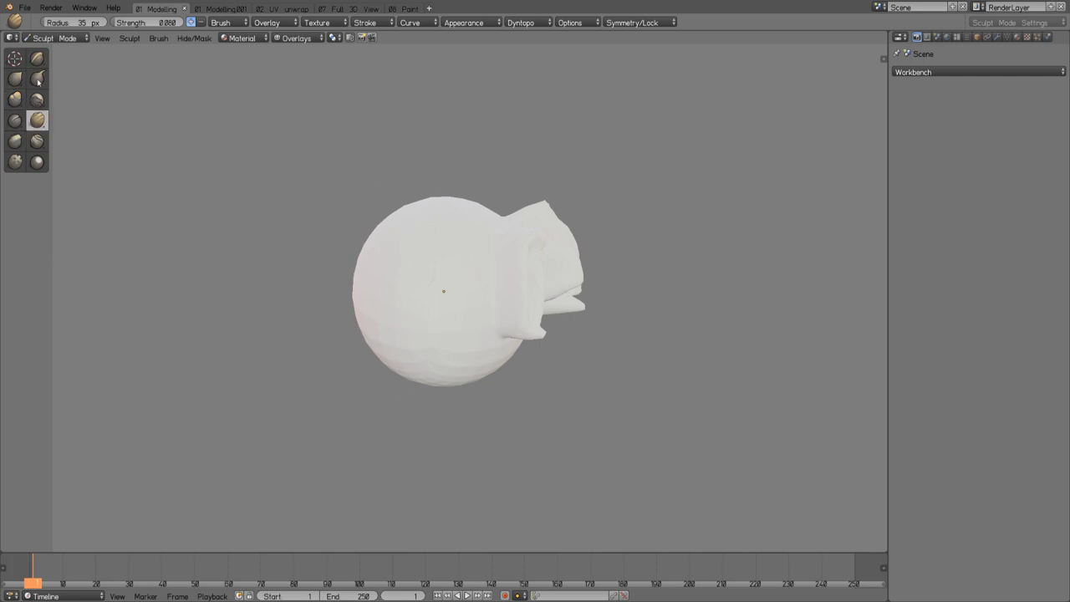
click(48, 39)
Switch the sculpt brush and pull several bumps and a spike out of the ball's upper left side.
click(37, 119)
click(102, 250)
click(38, 122)
mouse_move(470, 212)
mouse_down()
mouse_move(441, 215)
mouse_move(391, 202)
mouse_up()
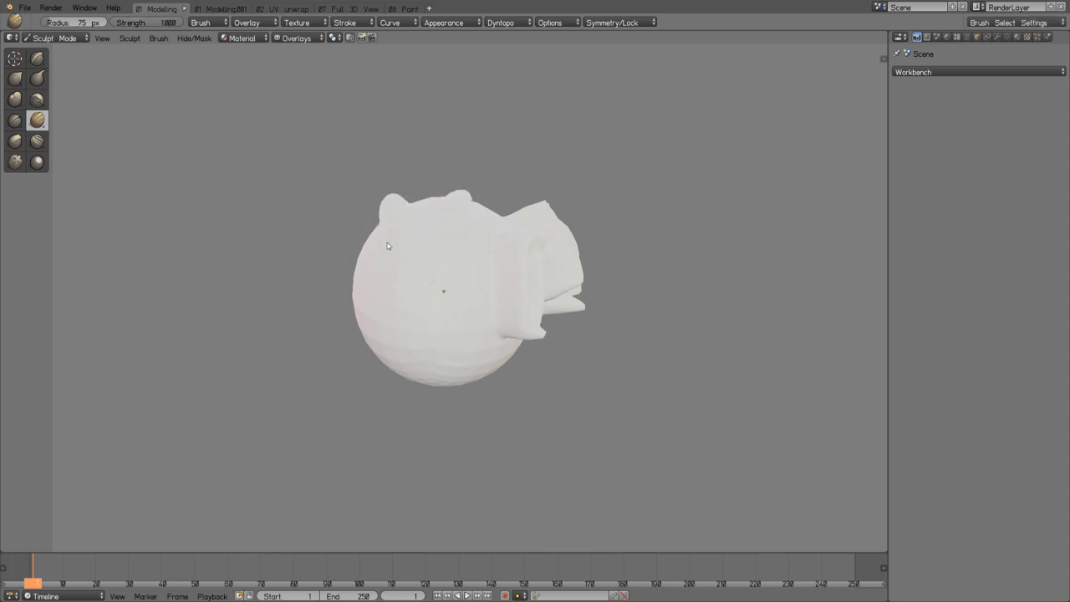
drag(381, 271, 335, 278)
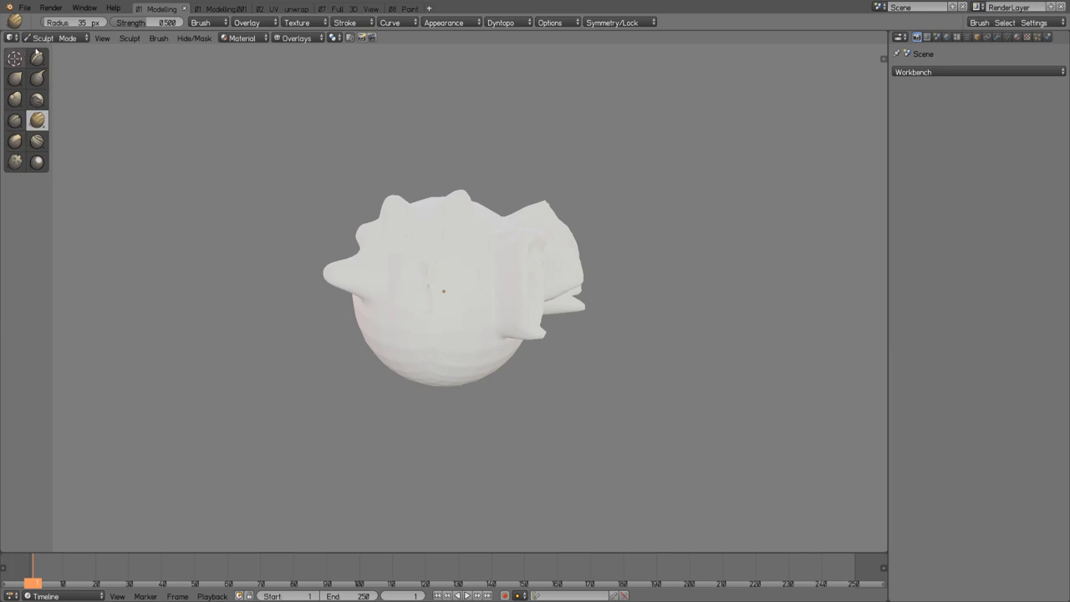
Narrow the tool shelf to a single icon column and choose the Orb_ClayTubes_Smooth brush from the clay group.
drag(51, 196, 31, 196)
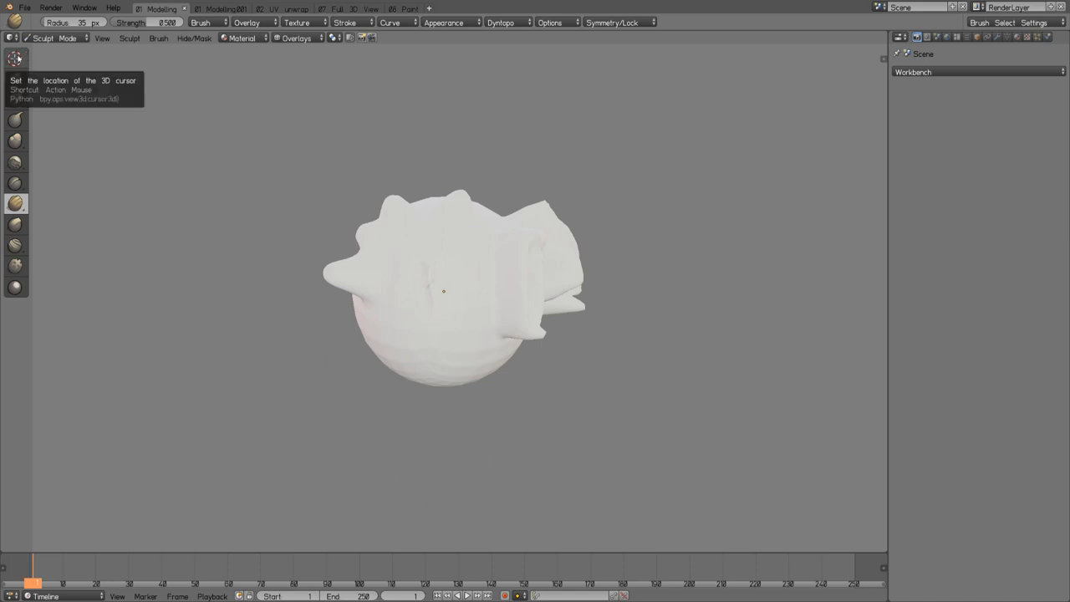
click(20, 205)
click(20, 205)
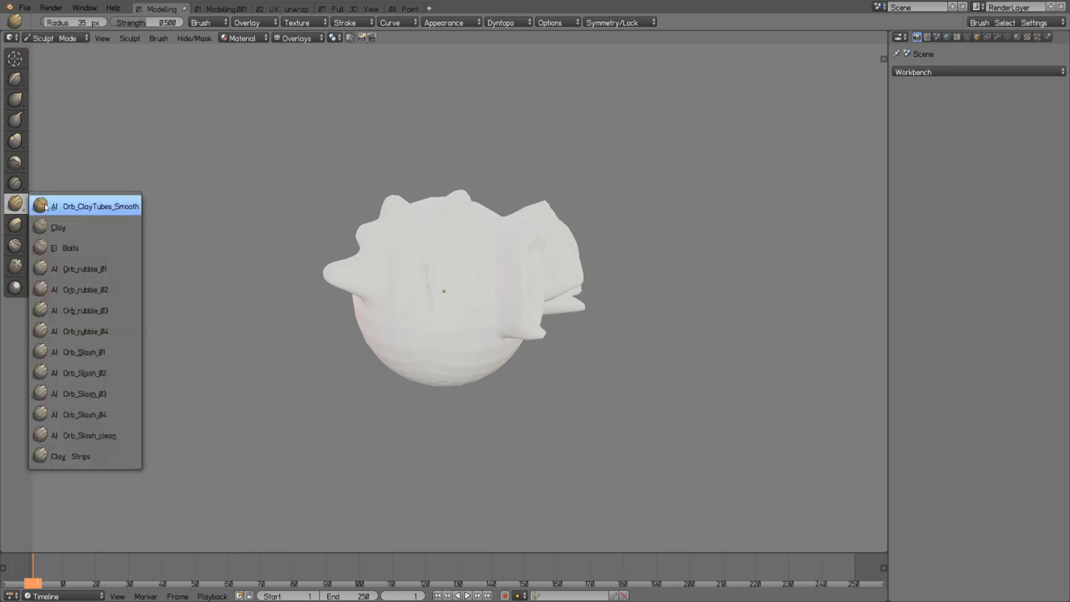
click(48, 204)
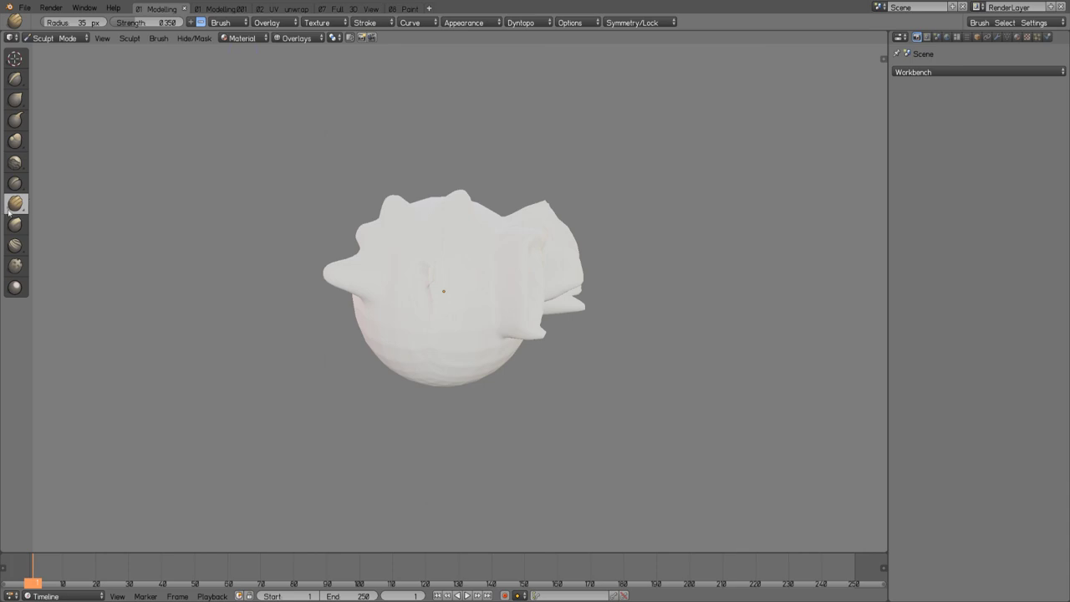
Switch to the Orb_Cracks brush and look through its Texture, Curve and Appearance settings.
key(x)
click(319, 24)
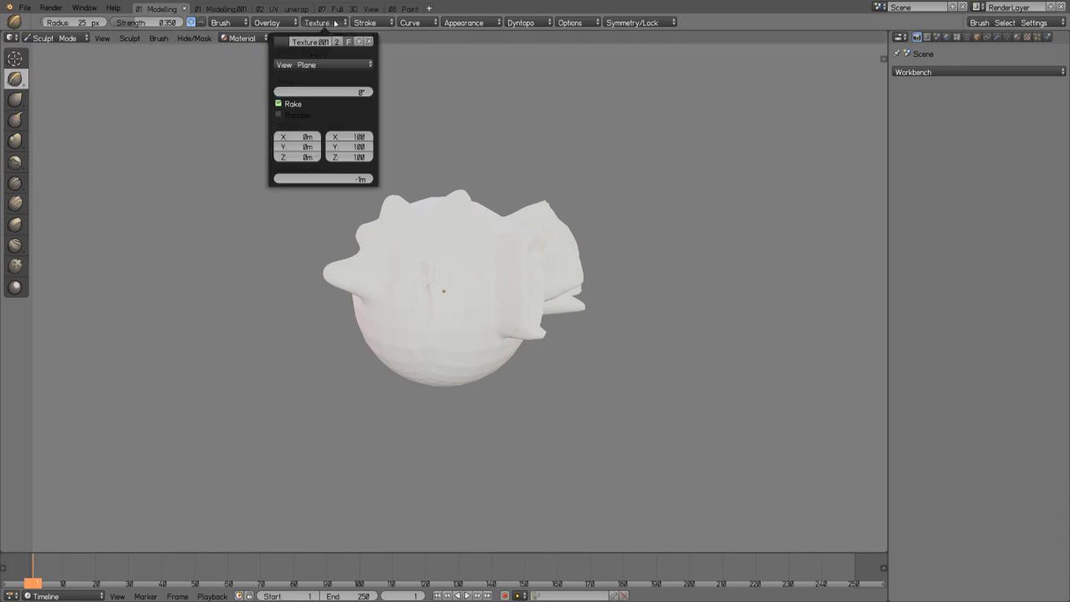
mouse_move(418, 26)
mouse_move(464, 23)
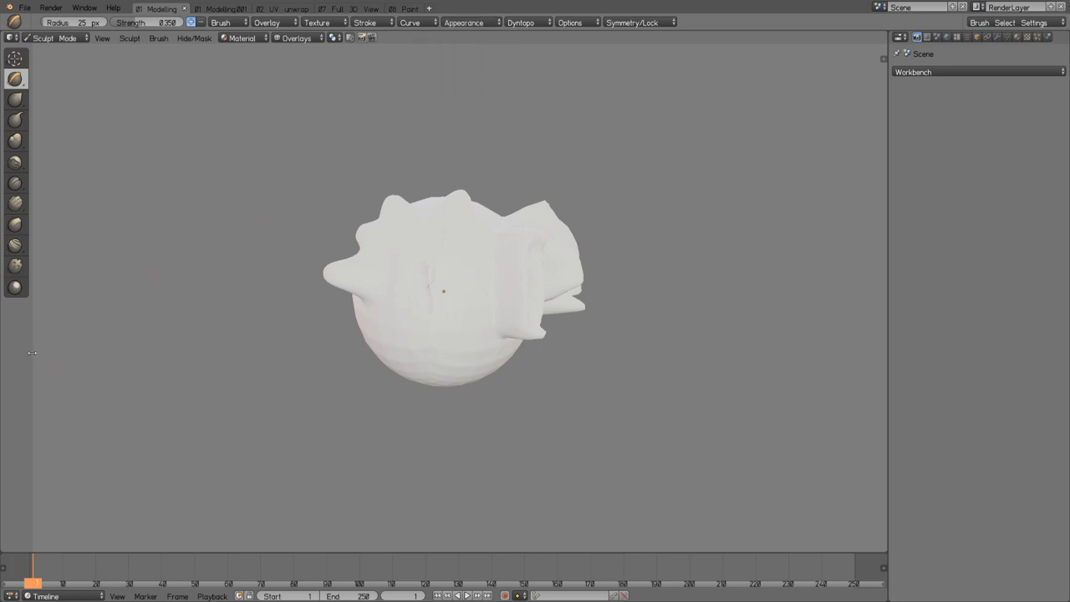
Widen the sculpt tool shelf until the brush names show, and switch the ball to Object Mode.
drag(34, 356, 103, 353)
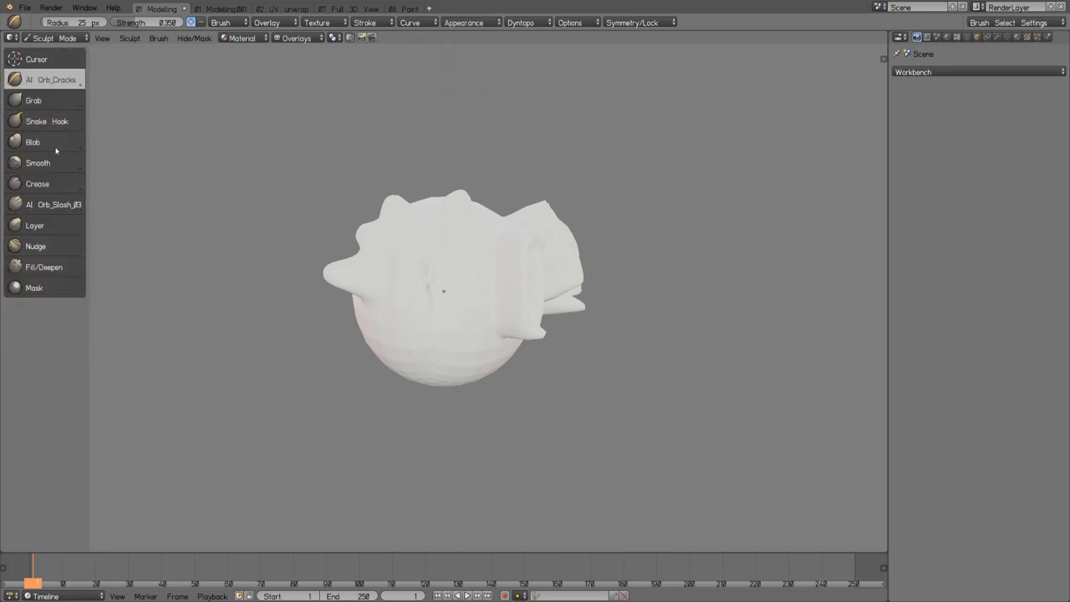
drag(89, 430, 97, 430)
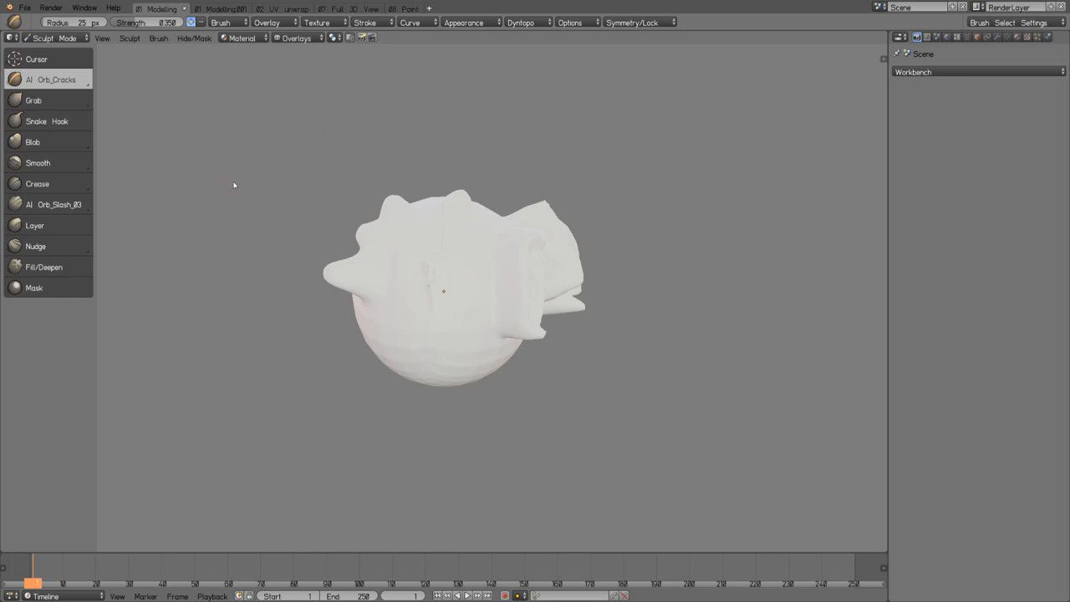
key(ctrl+Tab)
click(316, 211)
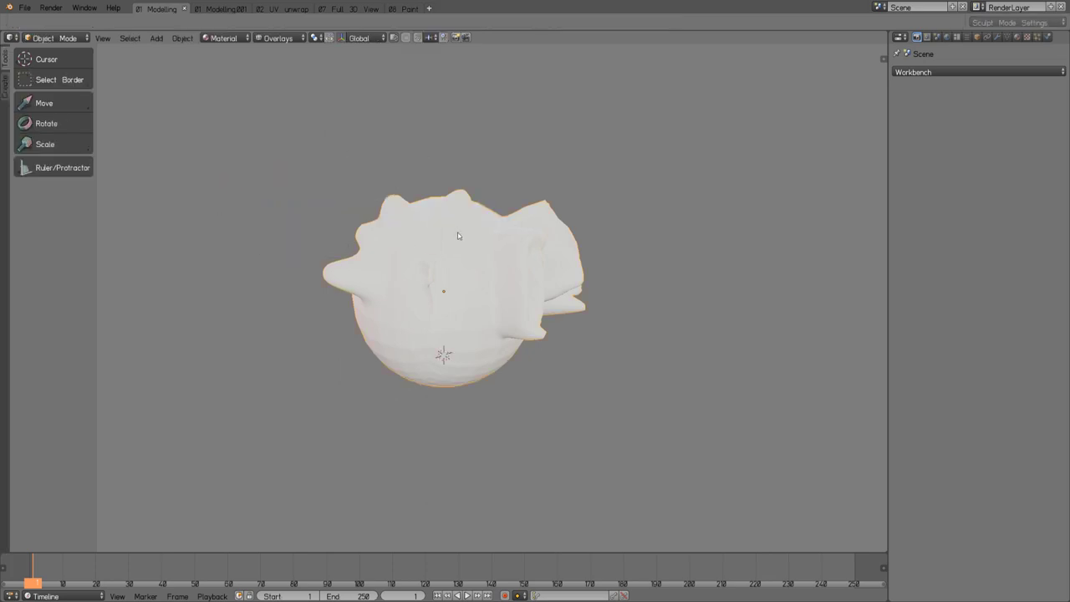
Start a new file and open 10-22_Head_SSS.blend from the eeveesodes_blends folder.
key(ctrl+n)
key(Return)
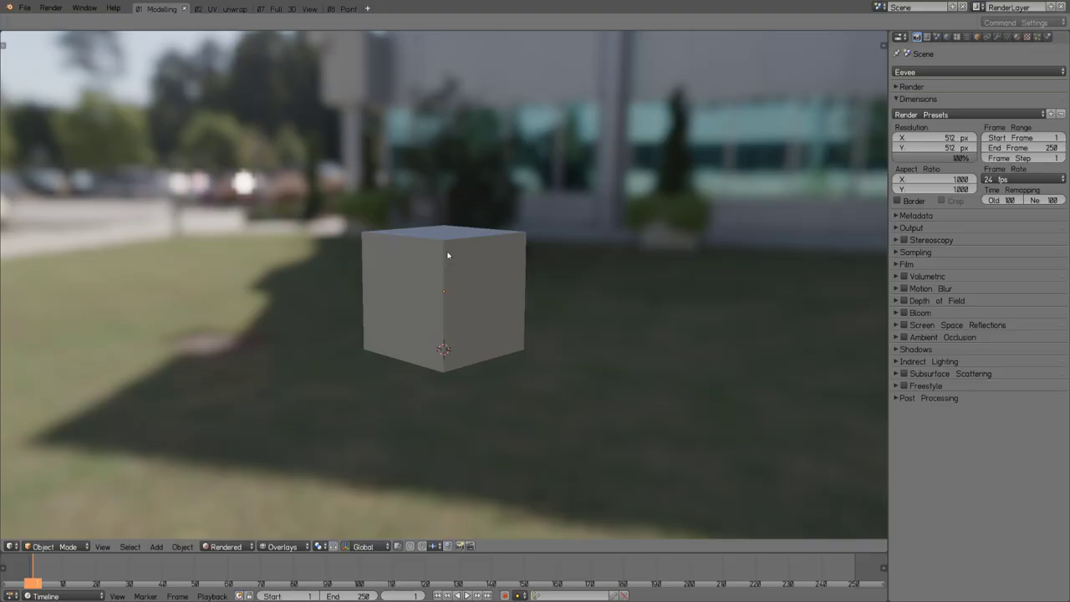
key(ctrl+o)
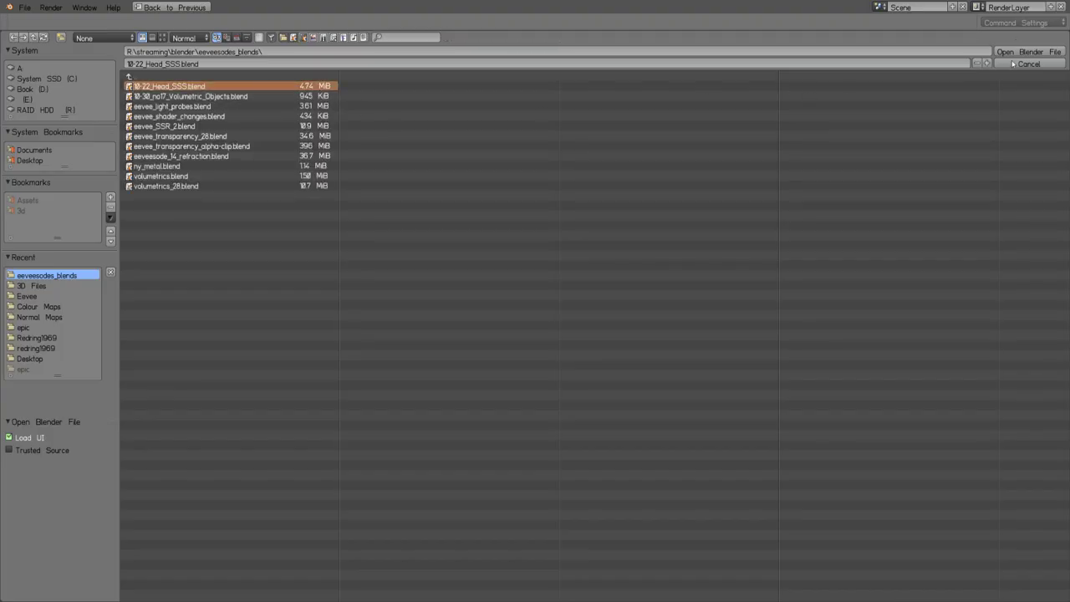
click(1031, 52)
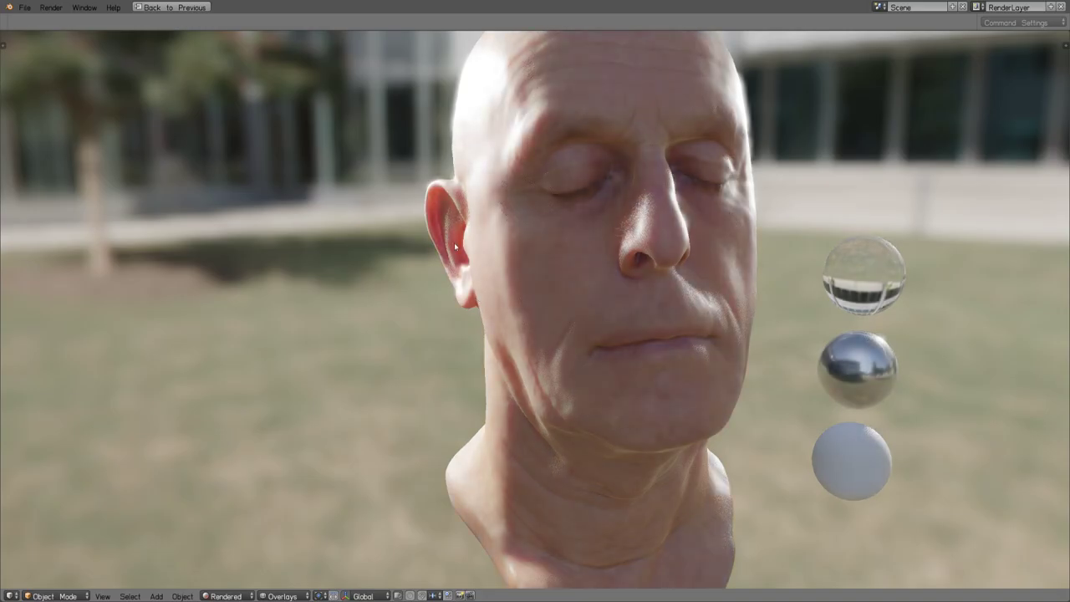
Restore the maximized 3D viewport to the full editor layout and flip its header to the top.
key(ctrl+space)
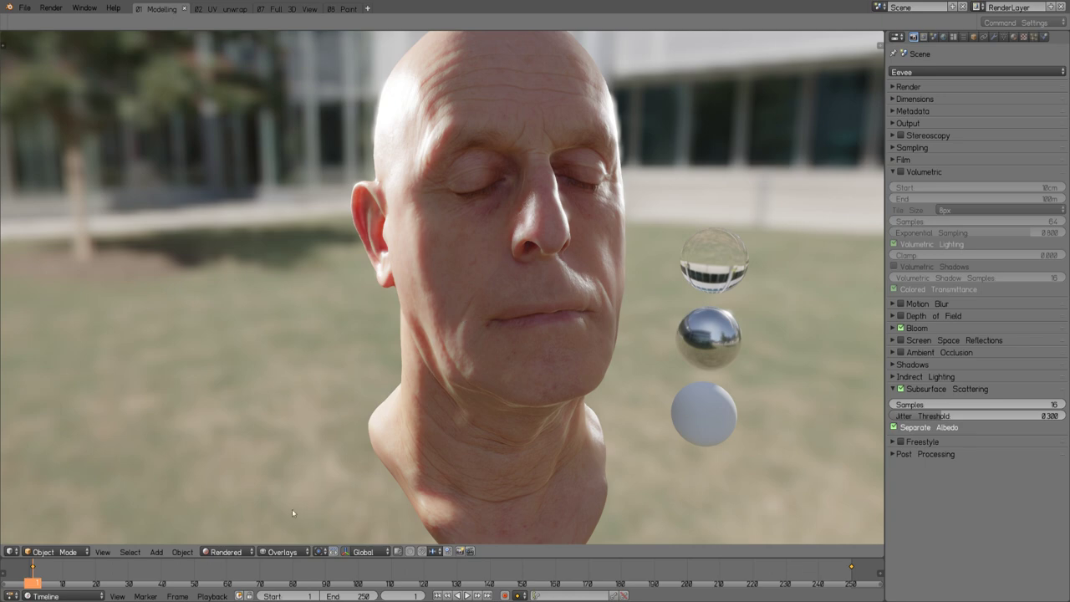
right_click(615, 551)
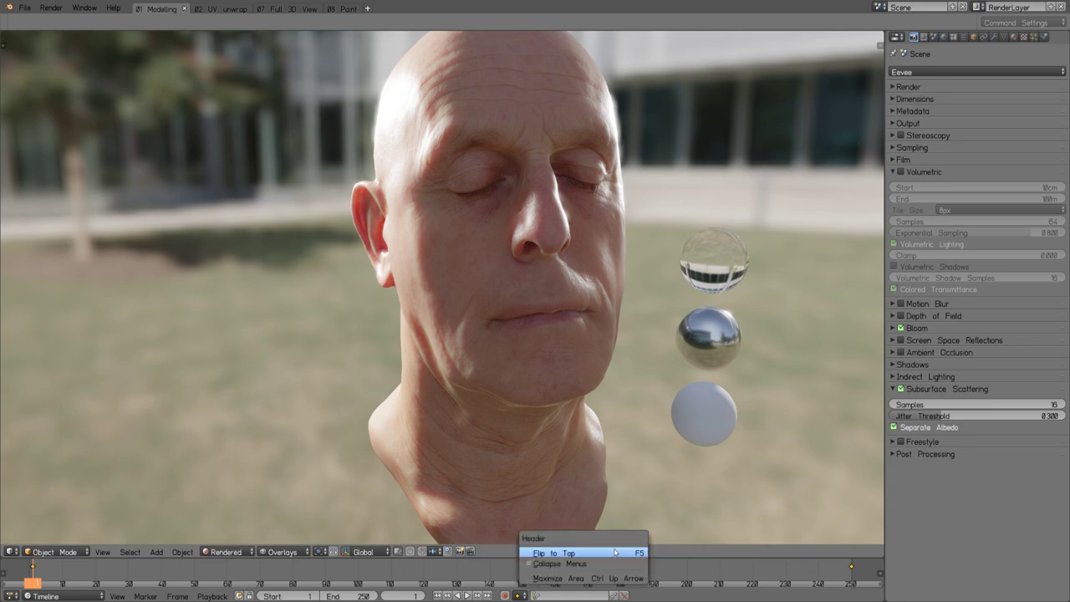
click(617, 553)
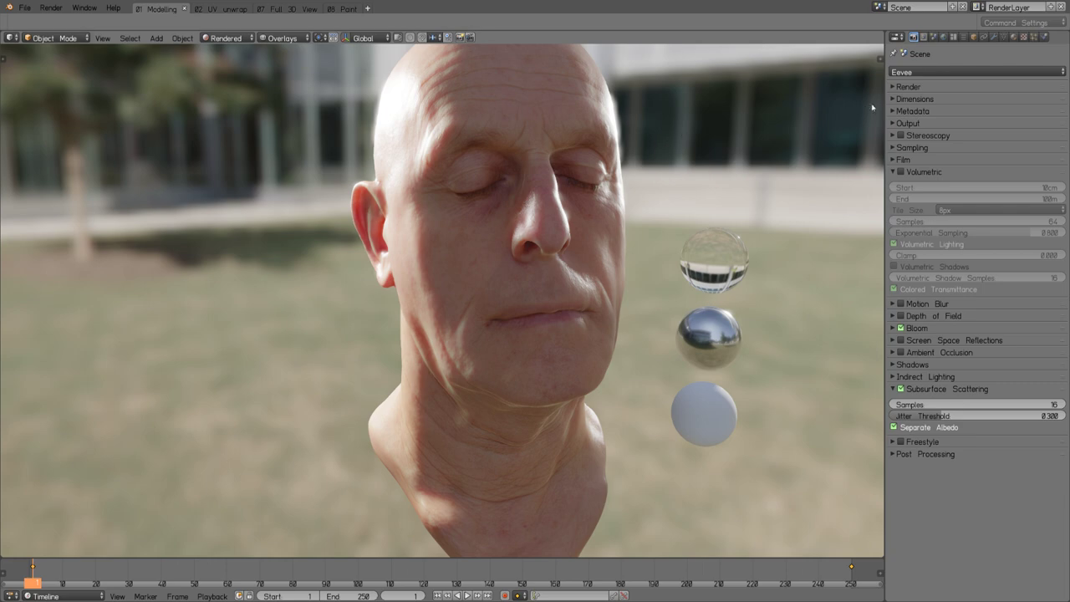
Change the head scene's render engine to Workbench and set the viewport shading to Single Color.
click(913, 73)
click(910, 38)
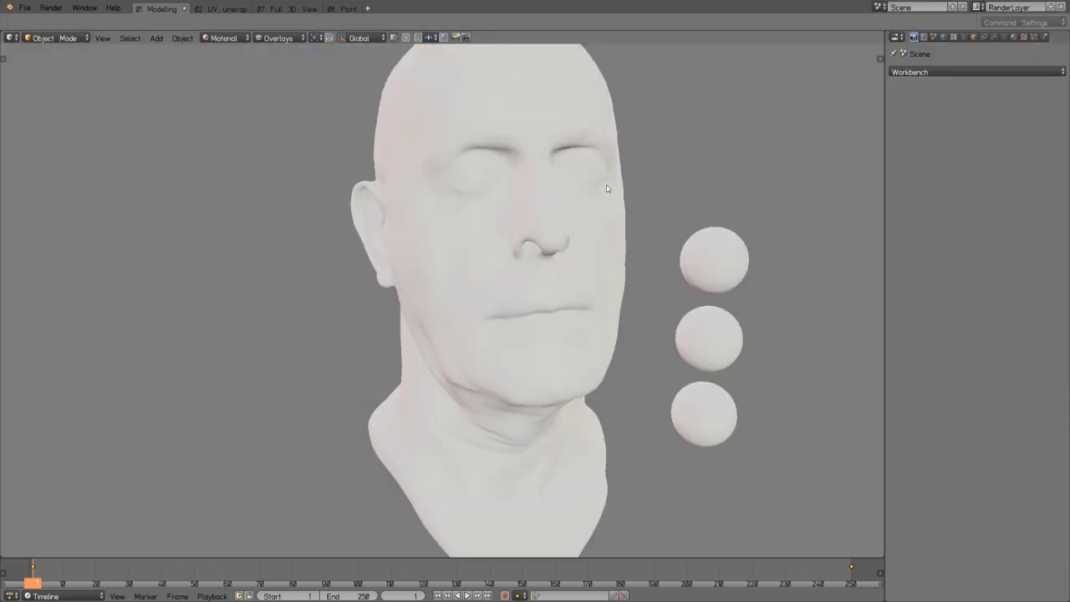
click(224, 39)
click(205, 58)
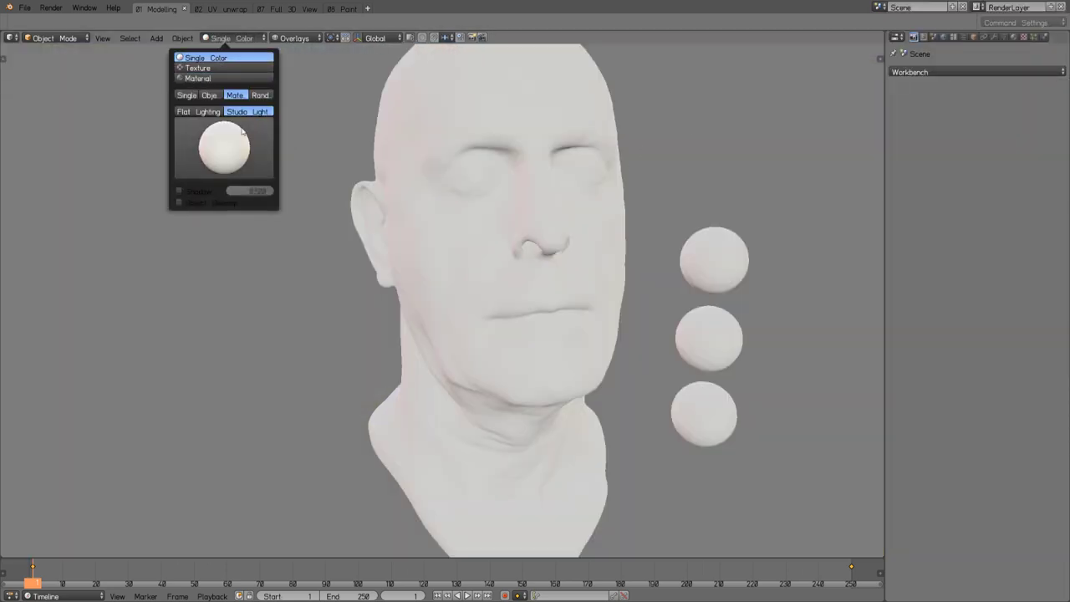
Try Flat Lighting on the head, and return the viewport lighting to Studio Light.
click(191, 109)
click(233, 38)
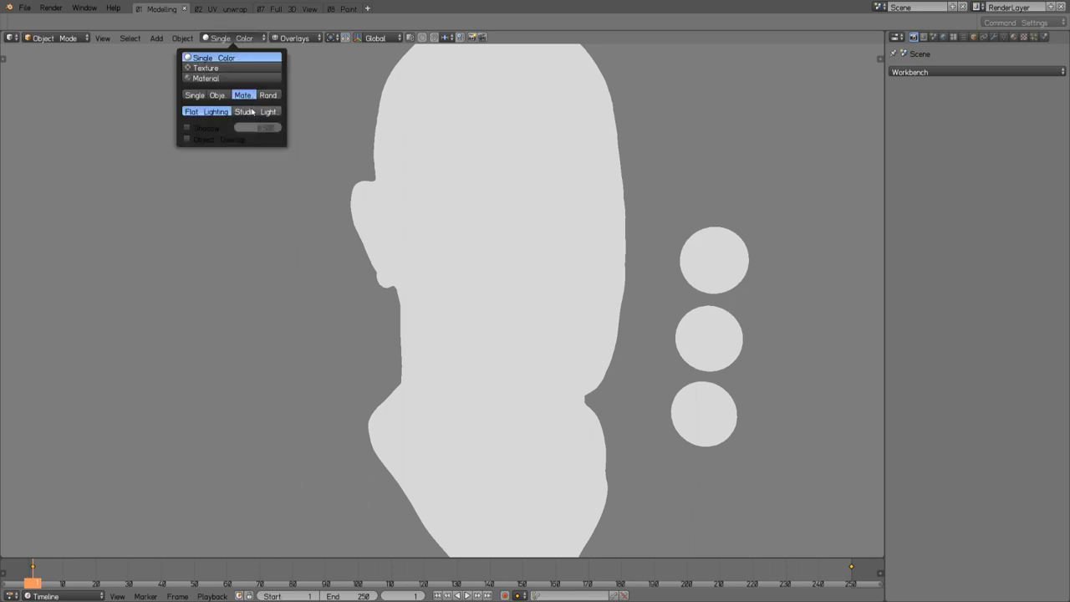
click(256, 111)
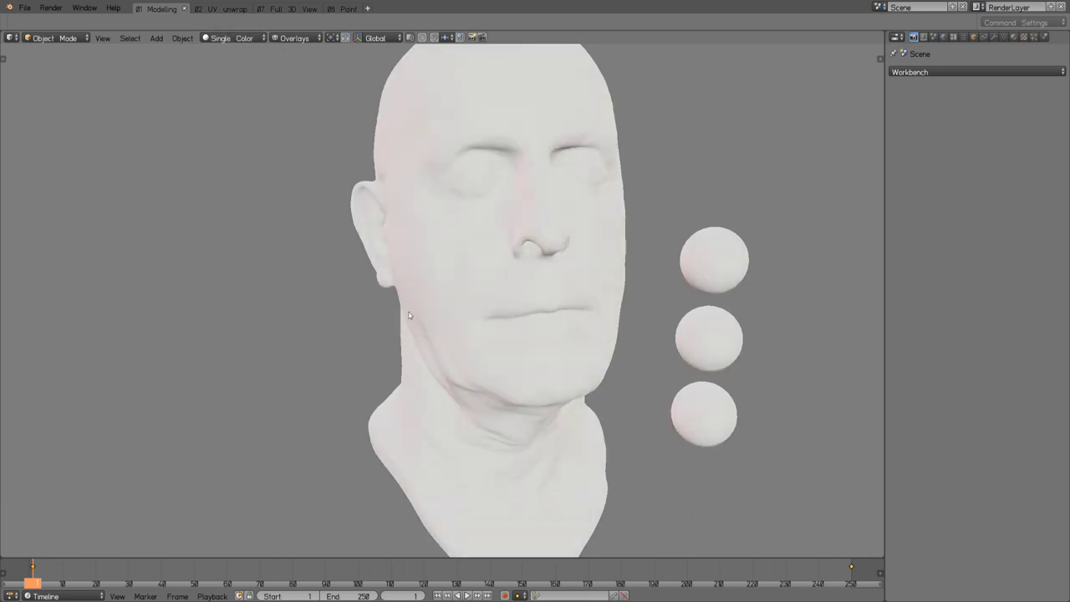
Examine the Workbench-shaded head and spheres from the other side, both from far away and close up.
scroll(439, 307, down, 5)
middle_drag(511, 281, 460, 301)
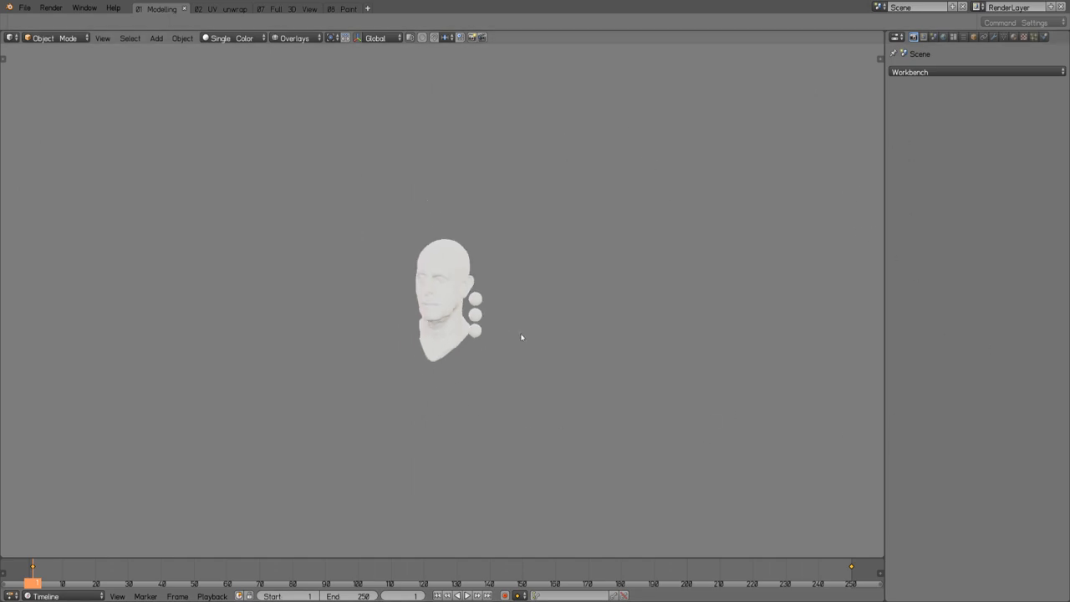
scroll(520, 333, up, 4)
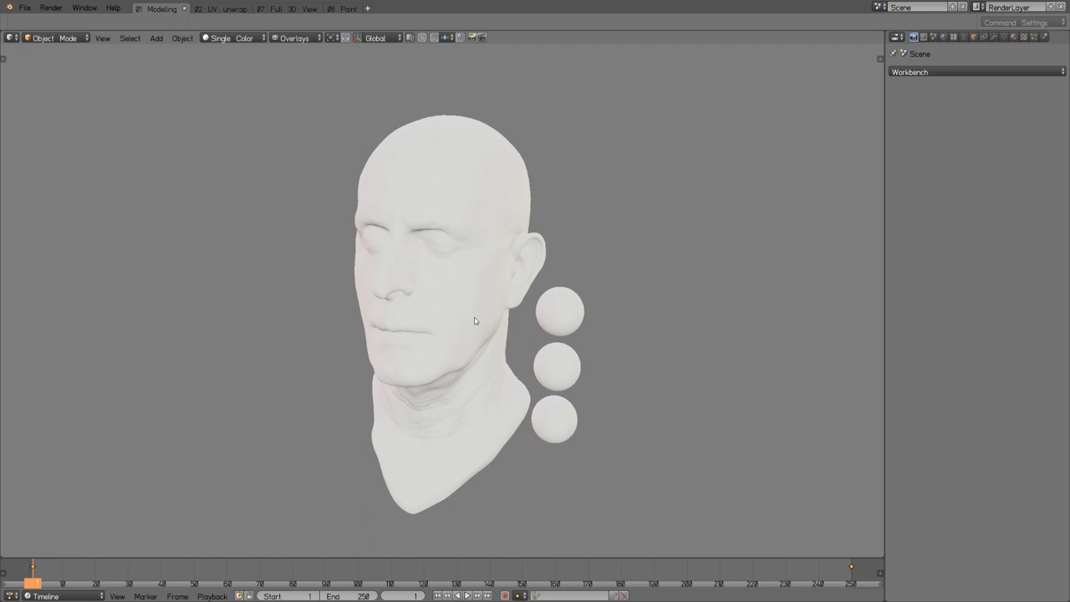
scroll(474, 320, down, 5)
scroll(473, 299, up, 5)
click(921, 73)
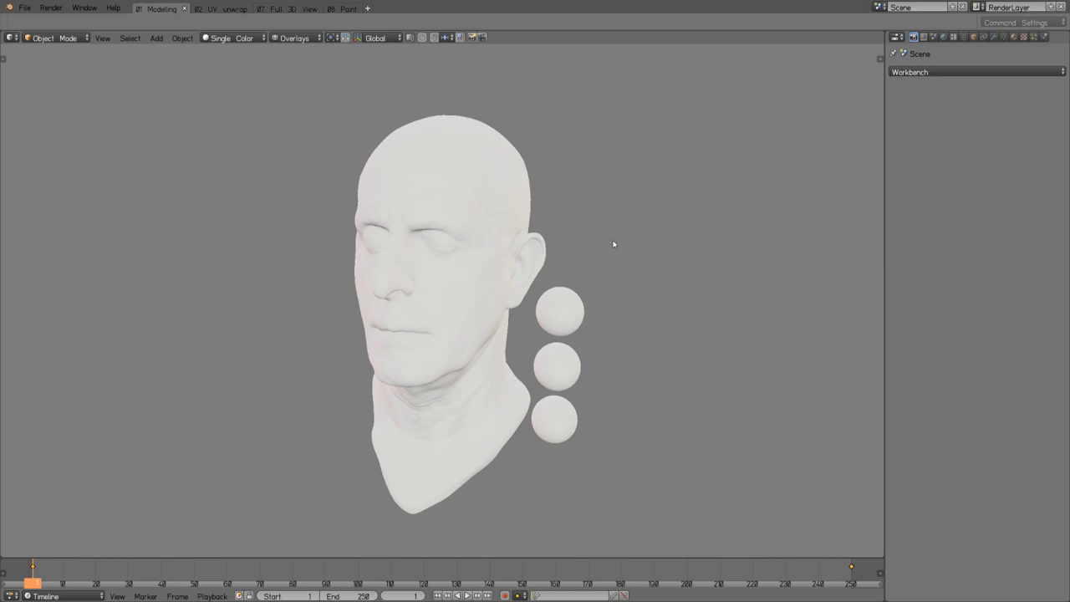
scroll(537, 257, down, 5)
Start a new file and delete the default cube.
key(ctrl+u)
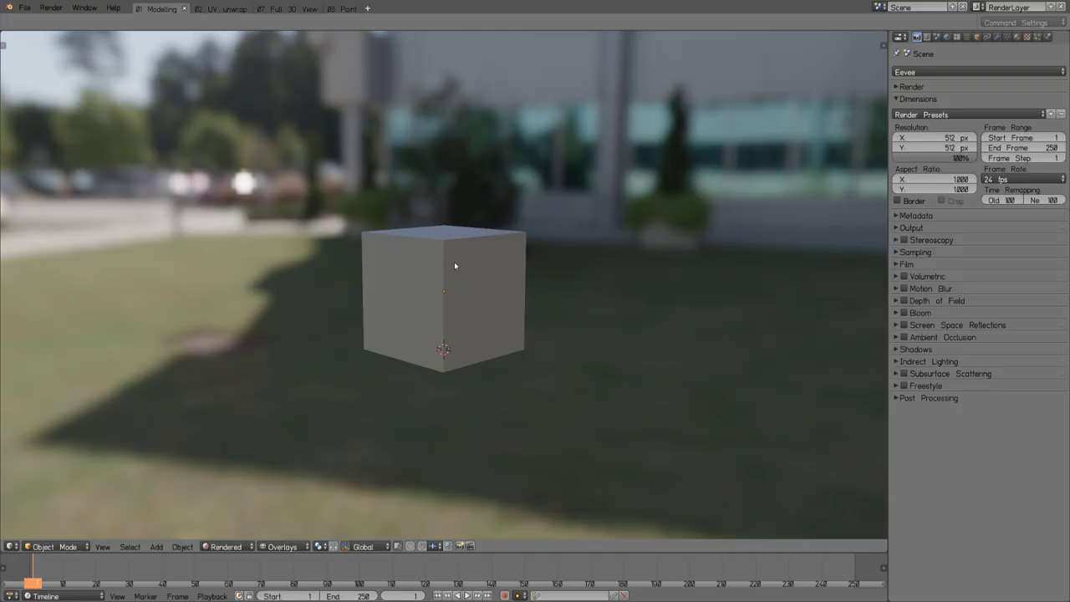
right_click(455, 262)
key(x)
click(454, 262)
Add a Single Bone armature to the empty scene and enter Edit Mode on it.
key(shift+a)
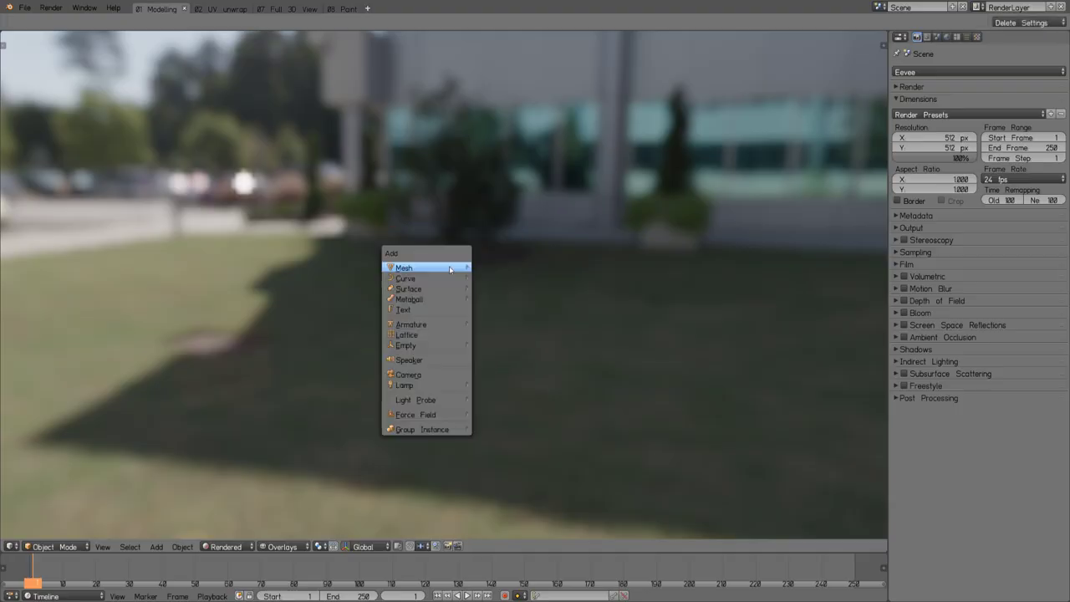
mouse_move(460, 268)
mouse_move(435, 325)
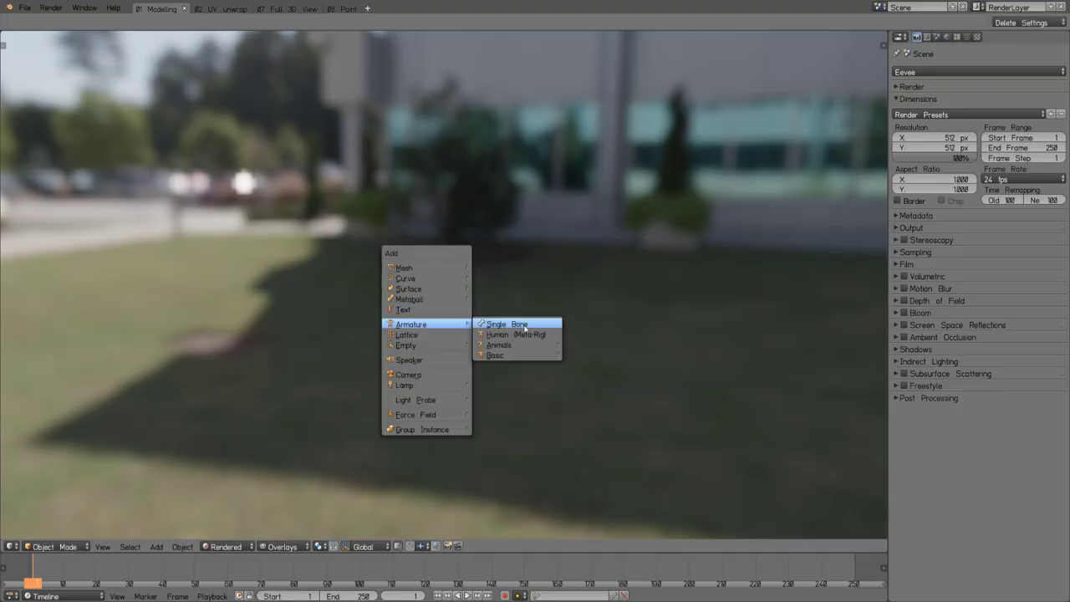
click(524, 324)
key(Tab)
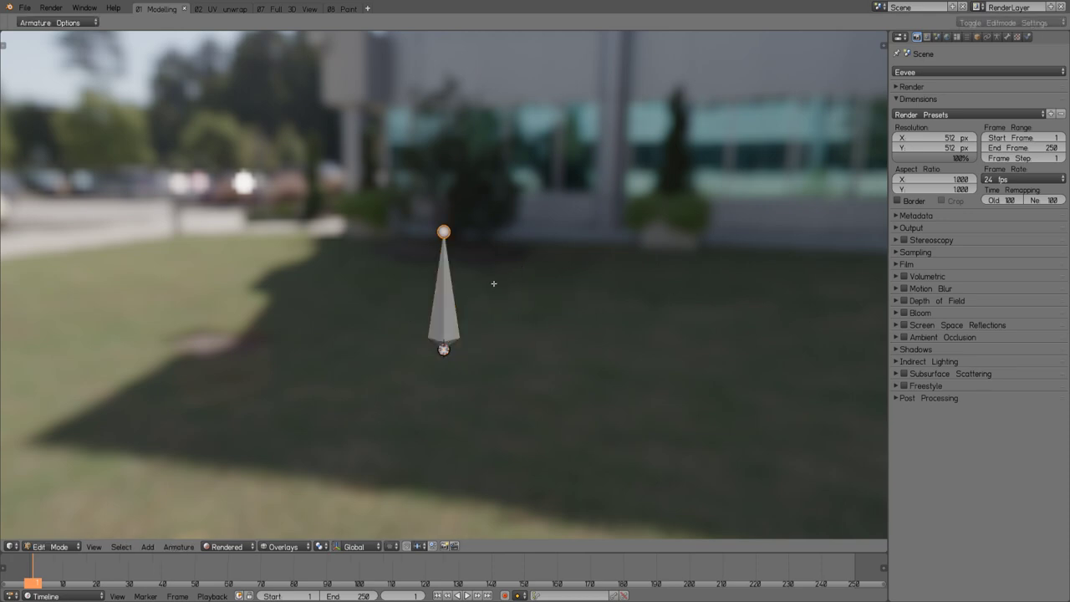
Extrude a second bone upward along Z from the bone's tip and repeat the extrusion to make a four-bone chain.
key(e)
key(z)
click(476, 232)
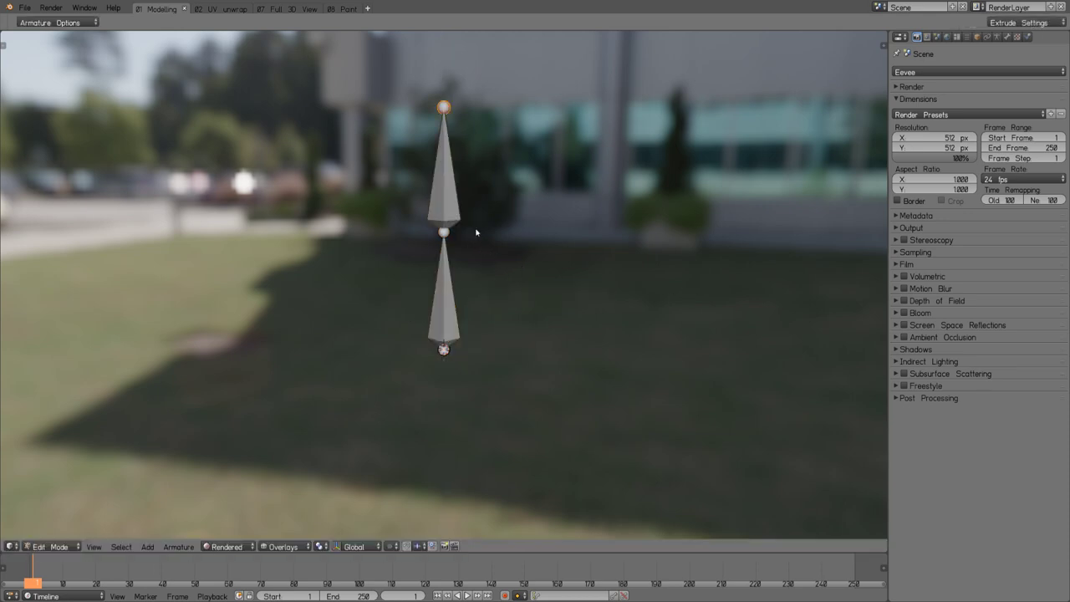
scroll(475, 232, down, 5)
key(shift+r)
key(shift+r)
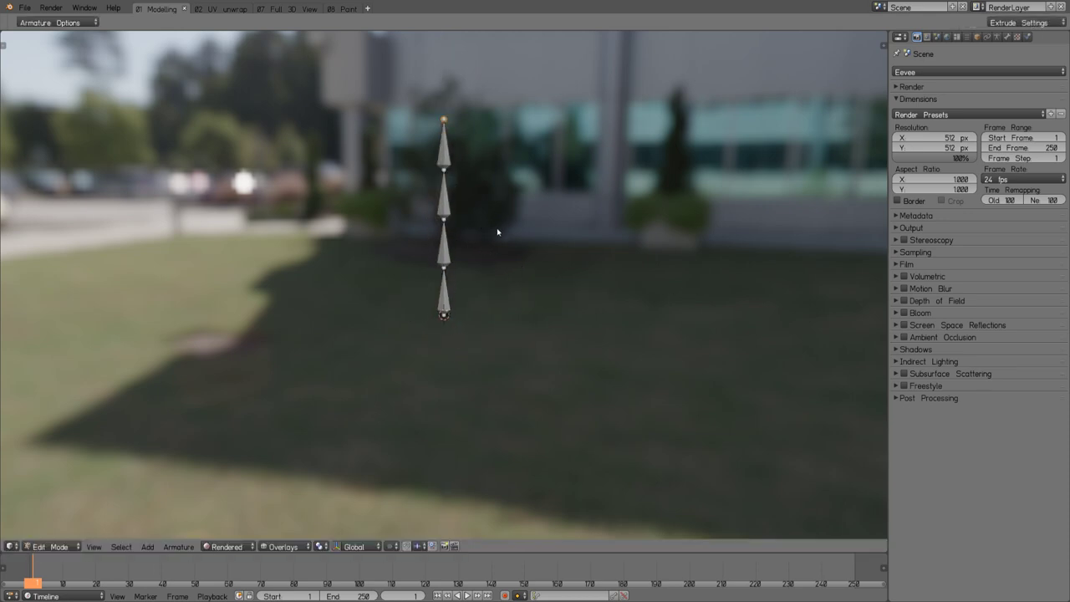
Return the armature to Object Mode and change the render engine to Workbench.
key(Tab)
scroll(504, 219, up, 5)
middle_drag(504, 219, 528, 318)
key(KP_1)
click(933, 70)
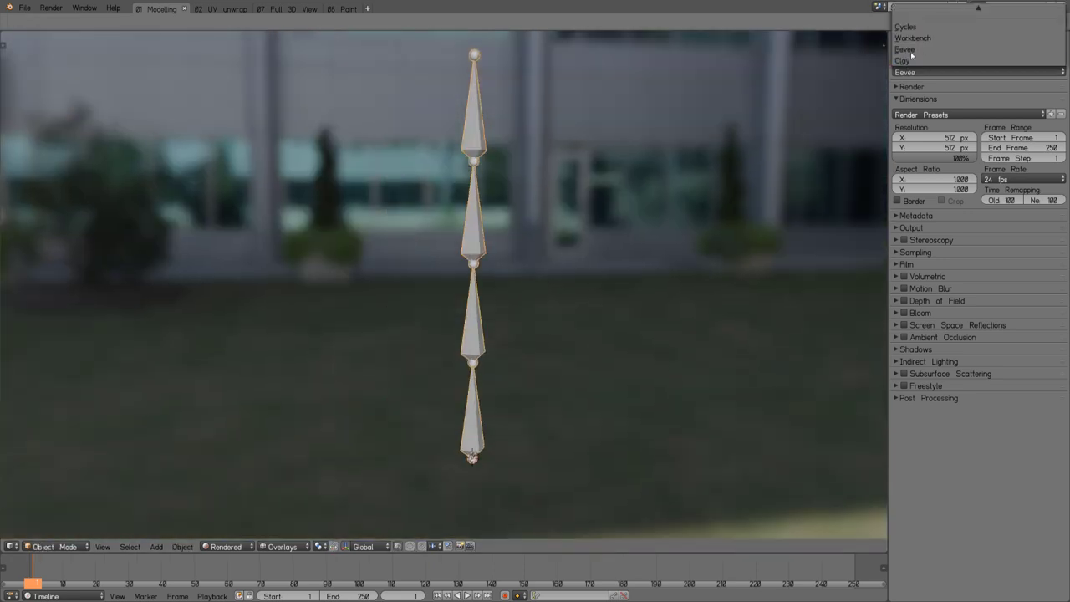
click(928, 42)
Show the armature in straight front view, select it, and flip the viewport header to the top.
key(alt+a)
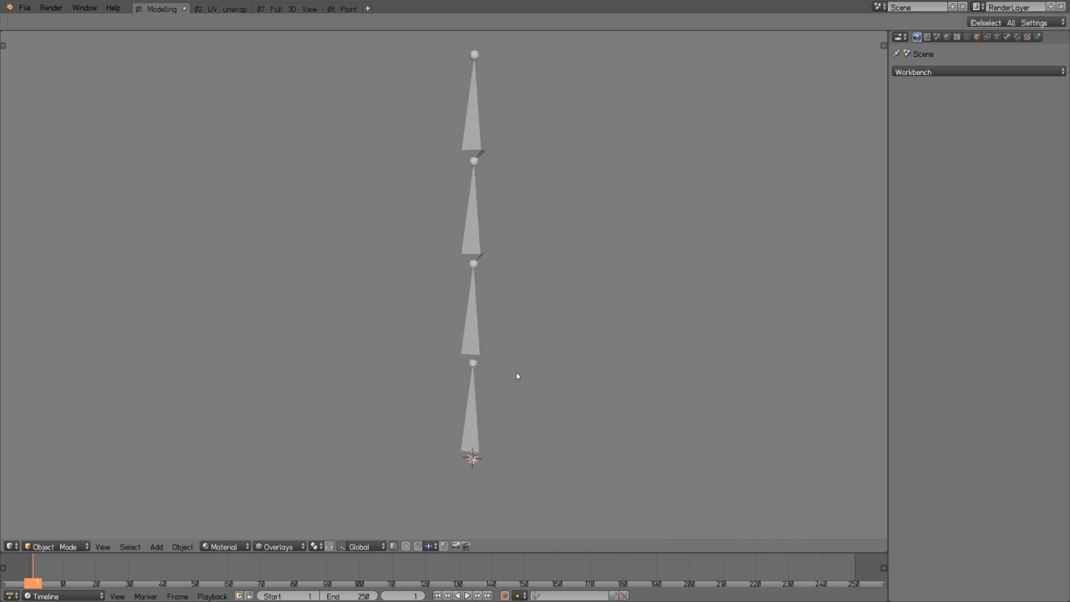
key(grave)
click(365, 243)
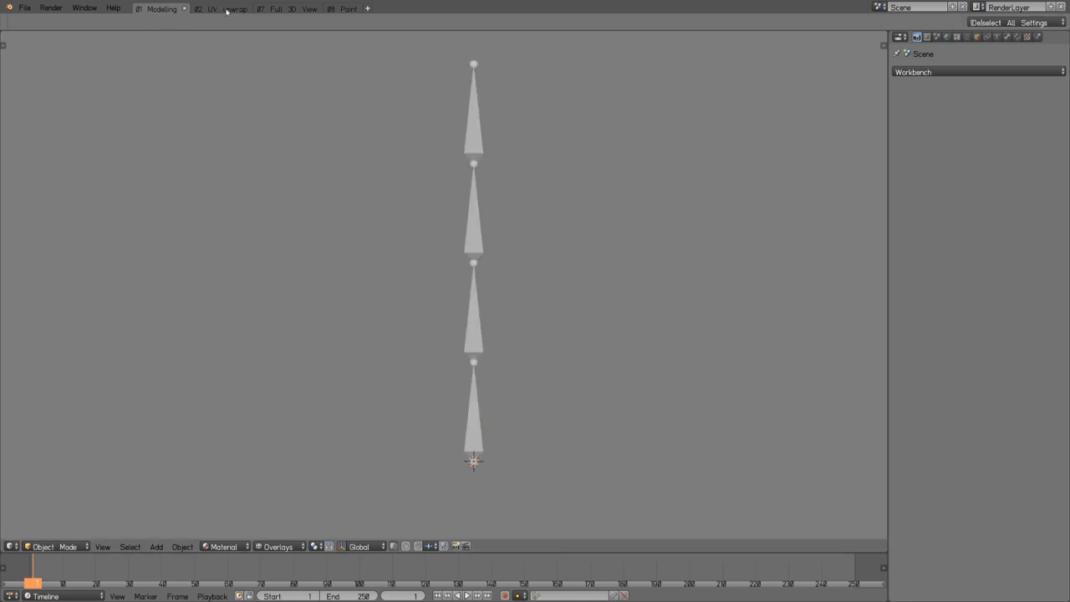
key(a)
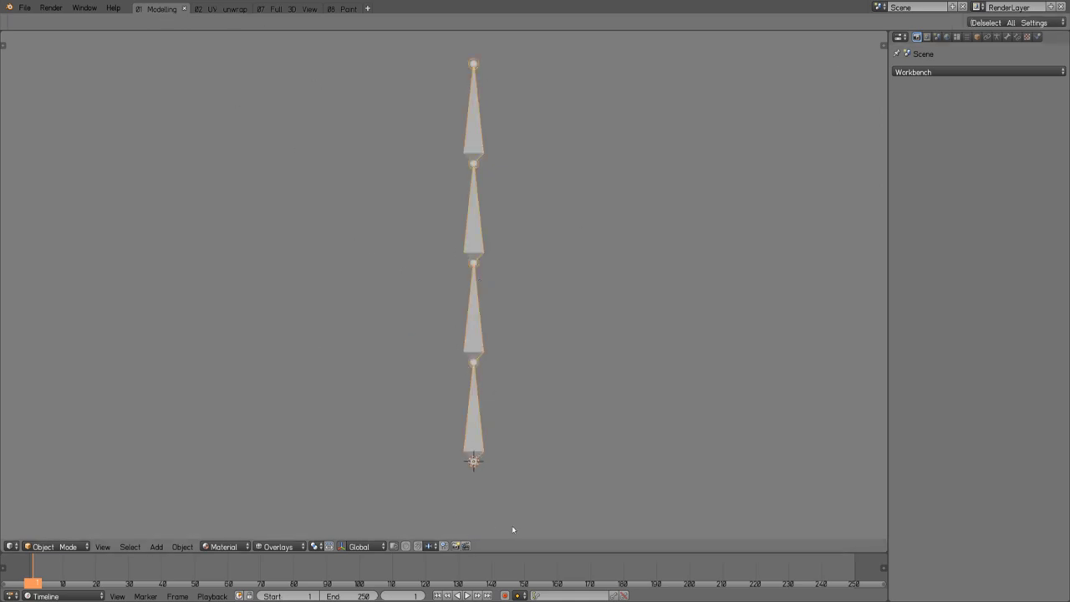
right_click(522, 546)
click(522, 545)
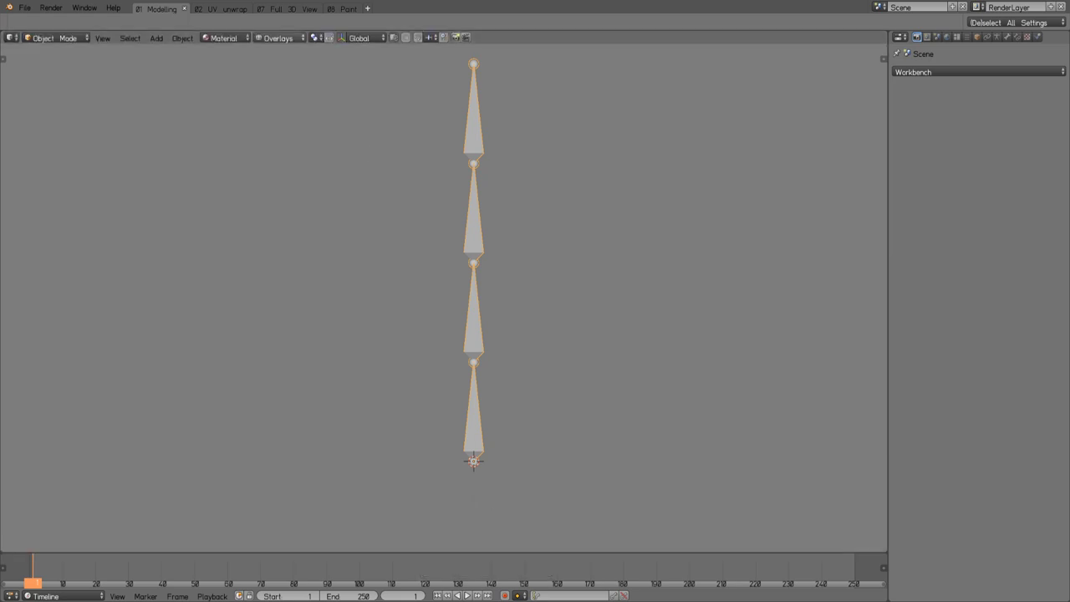
Switch the armature to Pose Mode and change the bone overlay so the bones are drawn see-through.
click(283, 38)
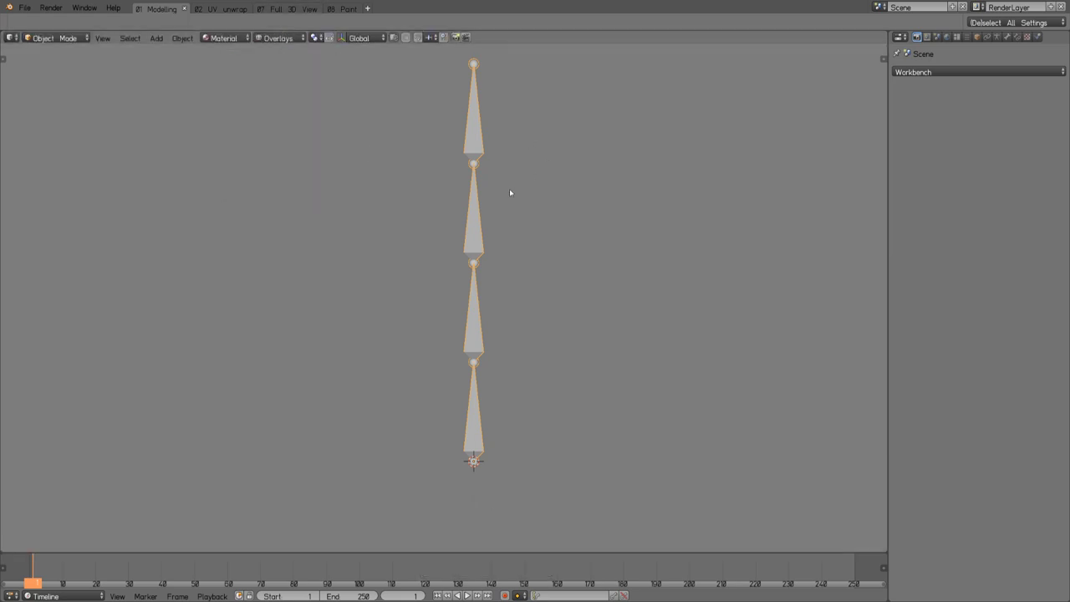
key(ctrl+Tab)
click(500, 271)
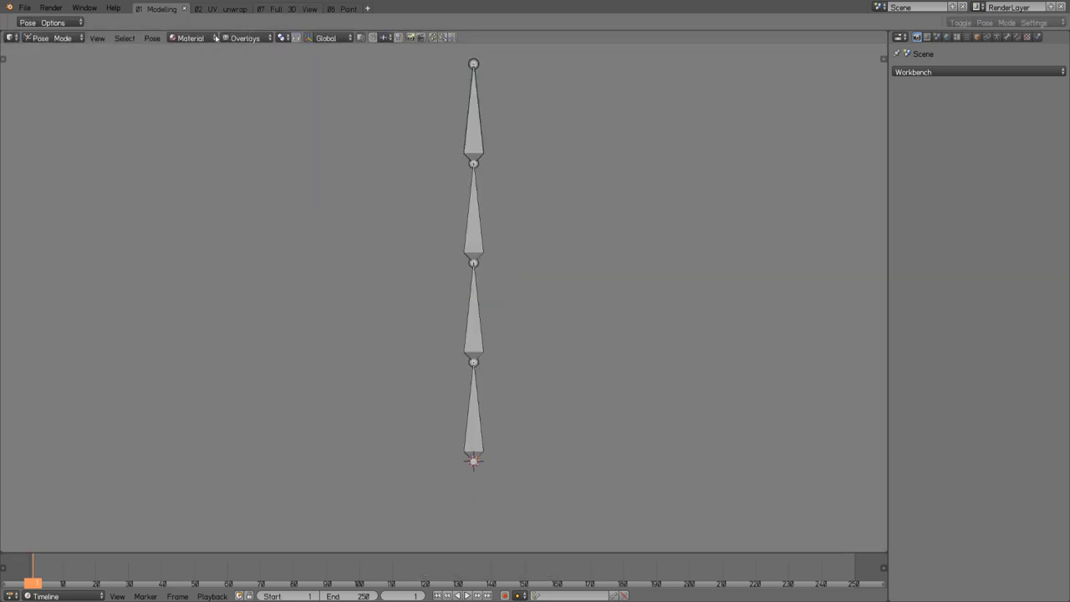
click(243, 39)
click(207, 219)
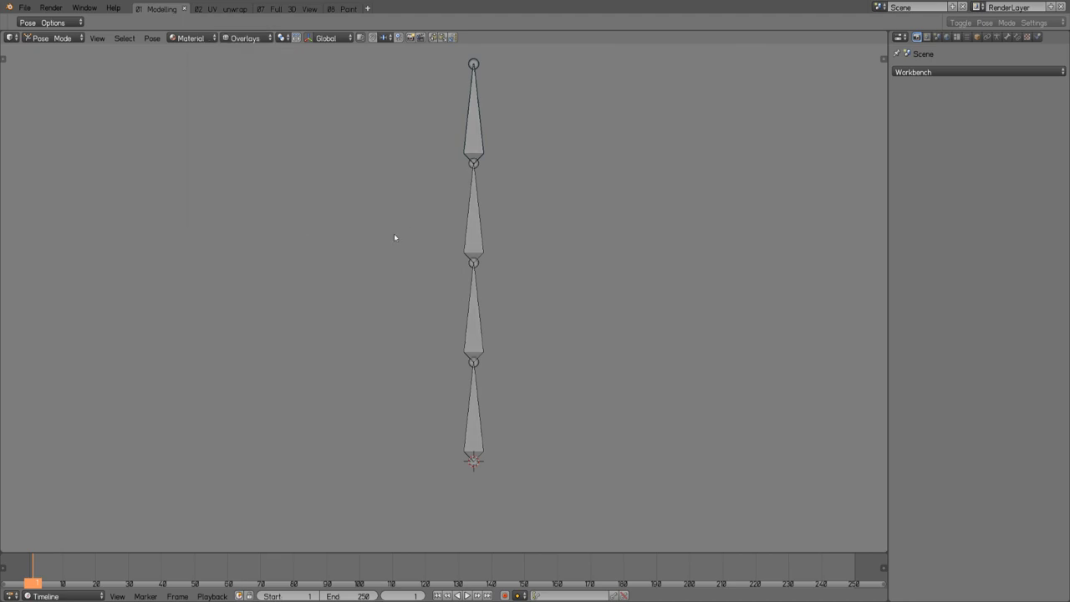
In Edit Mode, extrude a small bone upward along Z from the lowest bone's base and repeat the extrusion up the chain.
click(481, 434)
key(Tab)
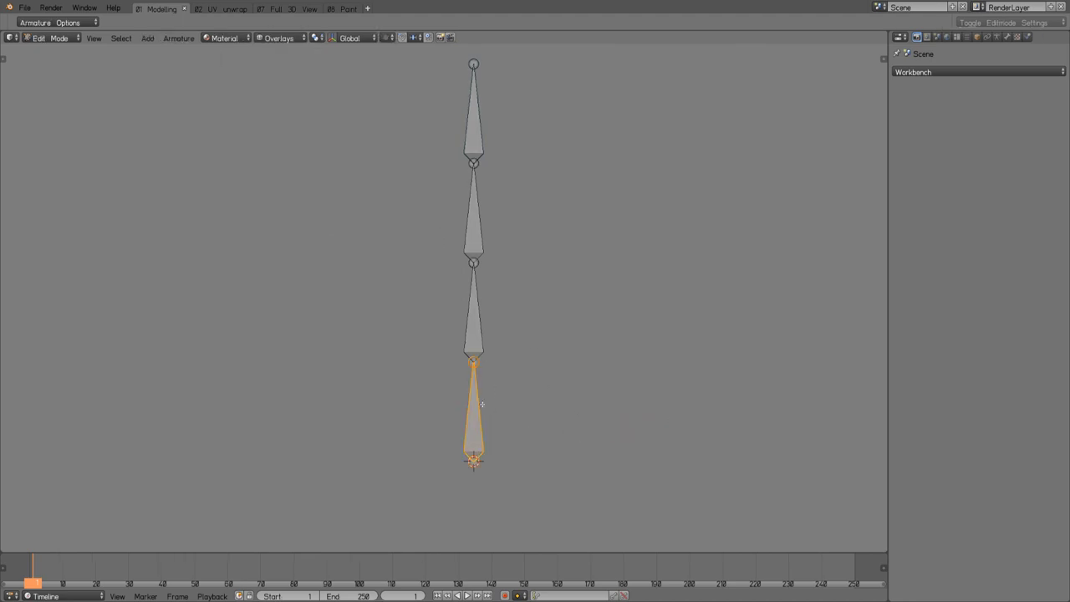
key(e)
key(z)
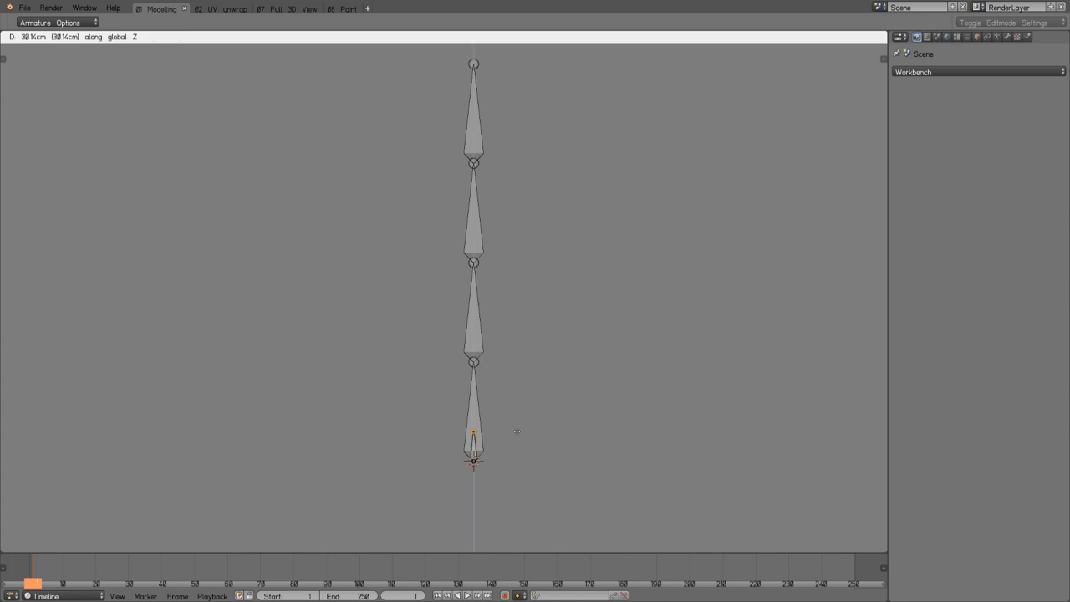
click(516, 430)
key(shift+r)
key(shift+r)
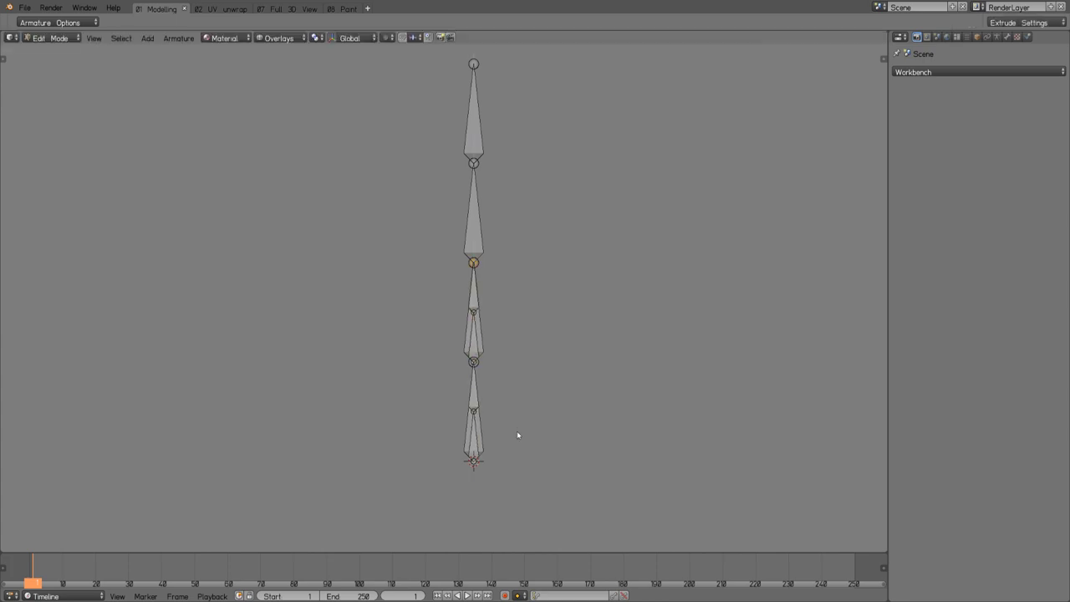
Switch the armature to Pose Mode and try selecting the two lowest large bones, leaving everything deselected.
key(a)
key(ctrl+Tab)
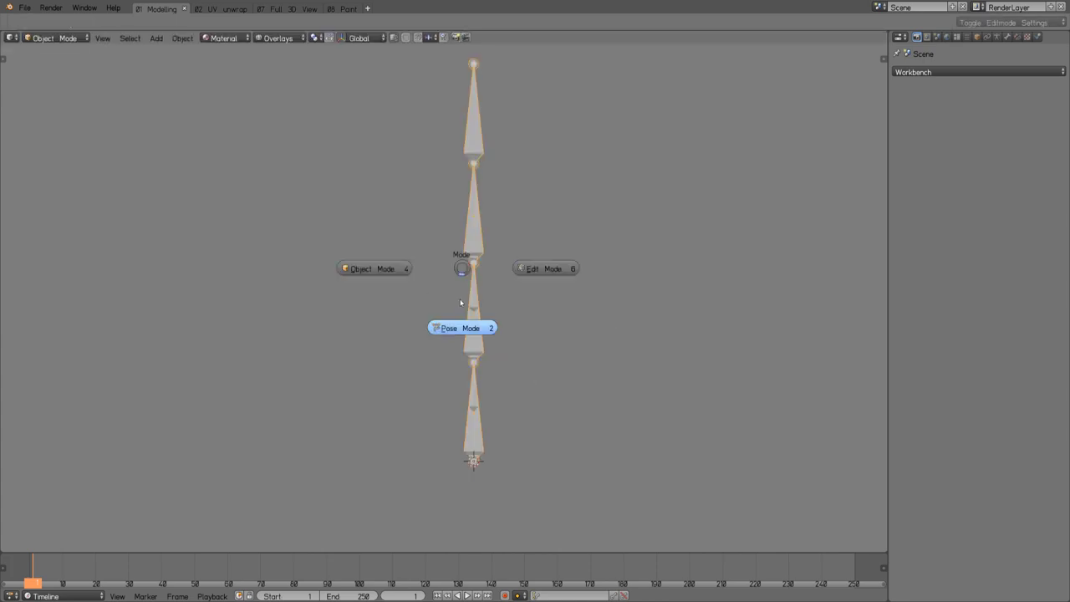
mouse_move(506, 292)
middle_down()
mouse_move(511, 313)
mouse_move(518, 289)
middle_up()
scroll(519, 289, up, 2)
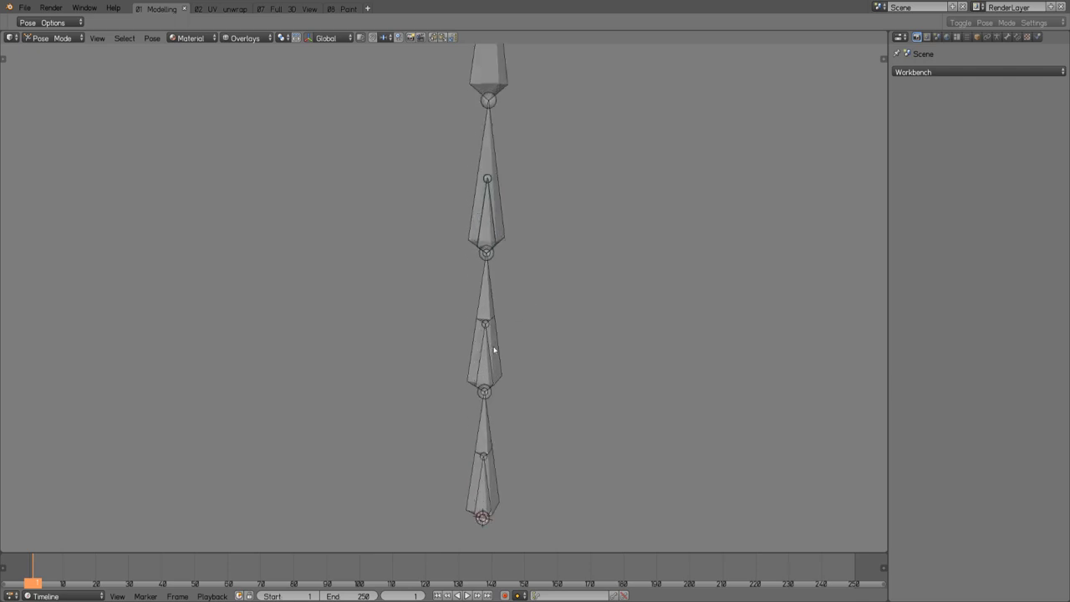
click(494, 482)
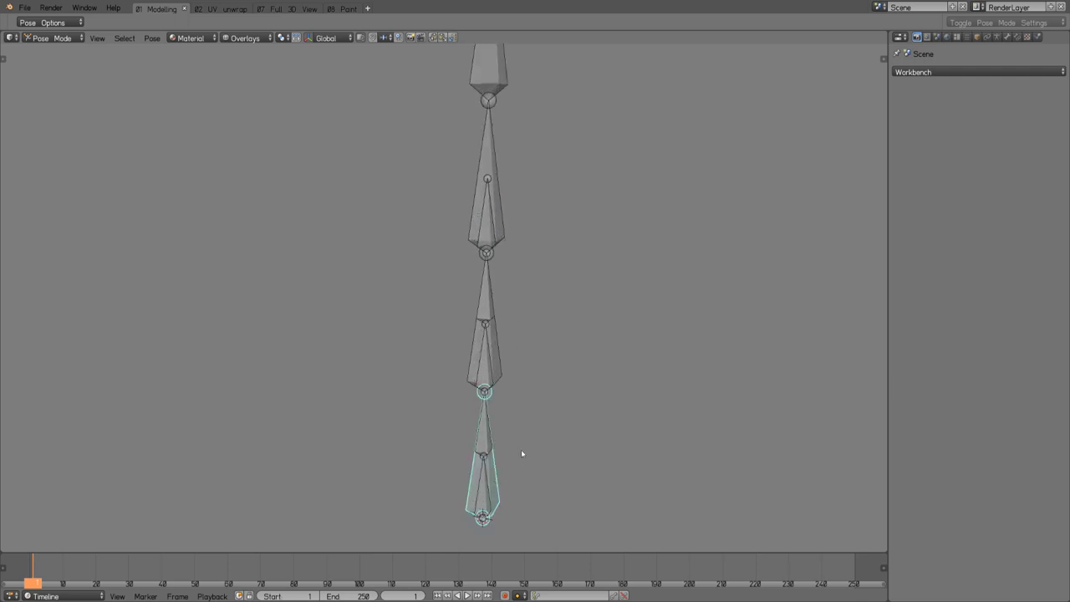
shift+click(501, 364)
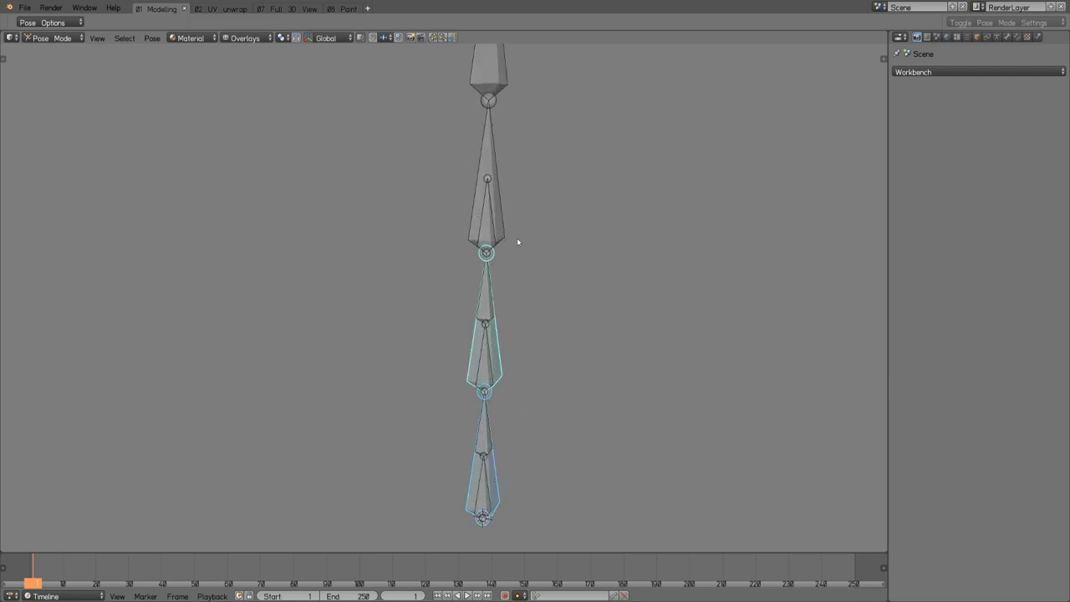
scroll(522, 293, up, 5)
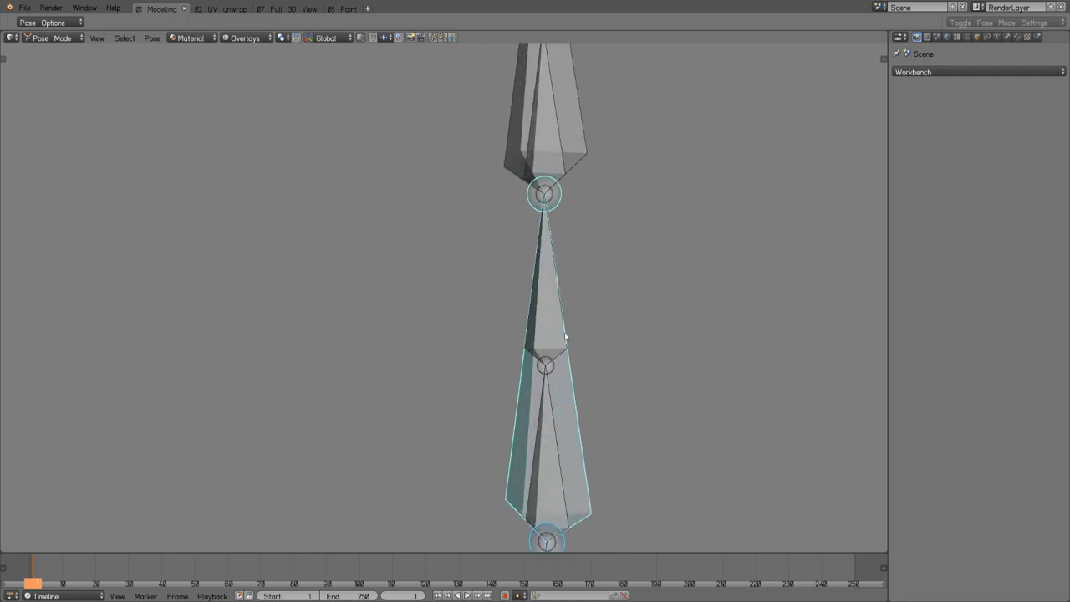
key(alt+a)
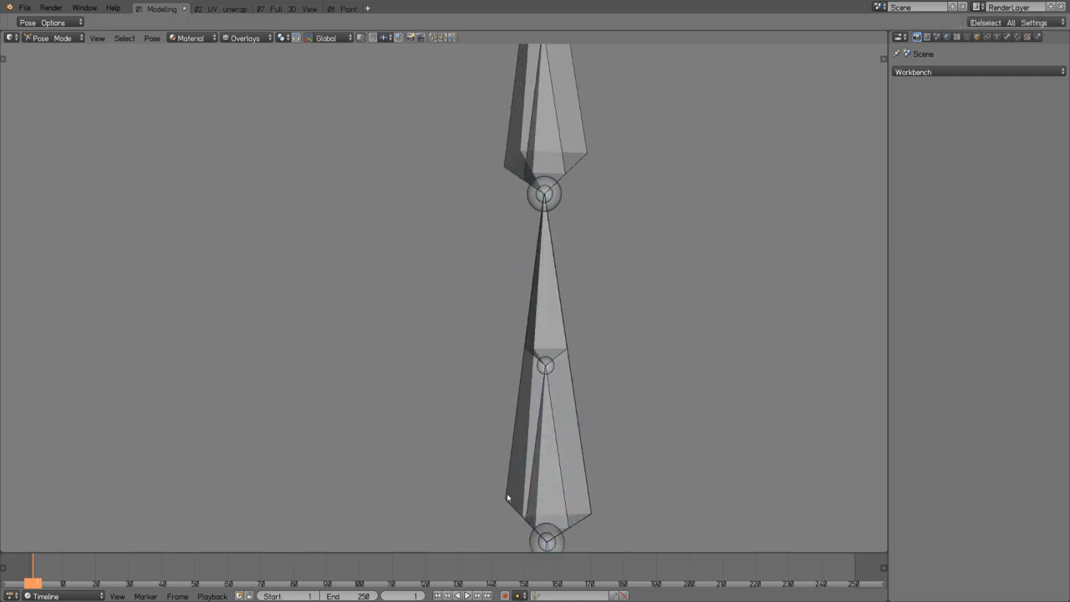
Select the four large bones up the chain, clear their rotation and location, and deselect them.
middle_drag(574, 267, 521, 243)
scroll(476, 300, down, 2)
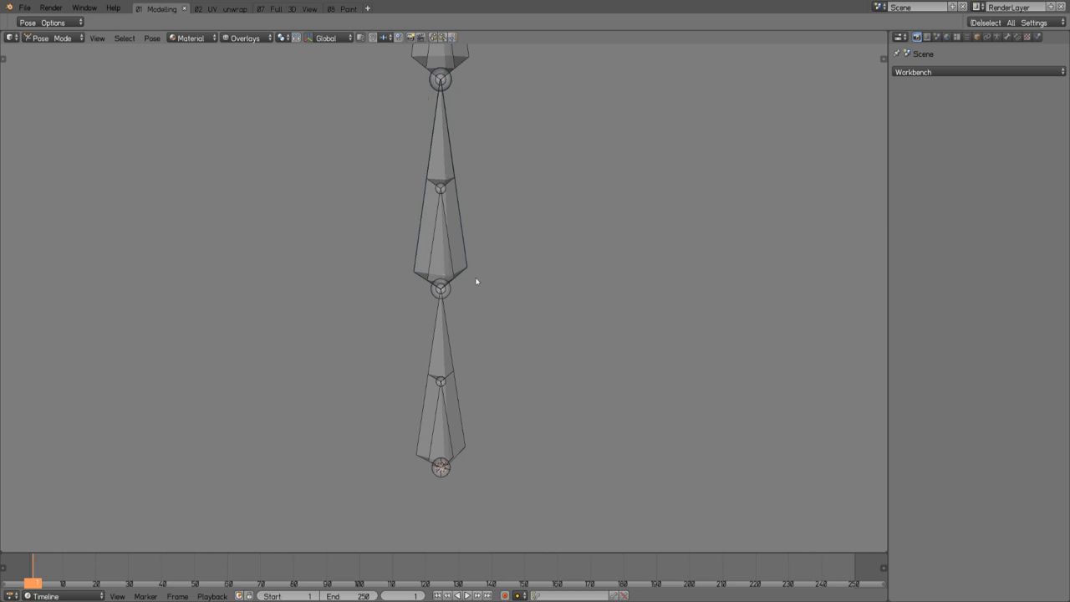
scroll(478, 308, down, 2)
shift+middle_drag(478, 308, 457, 387)
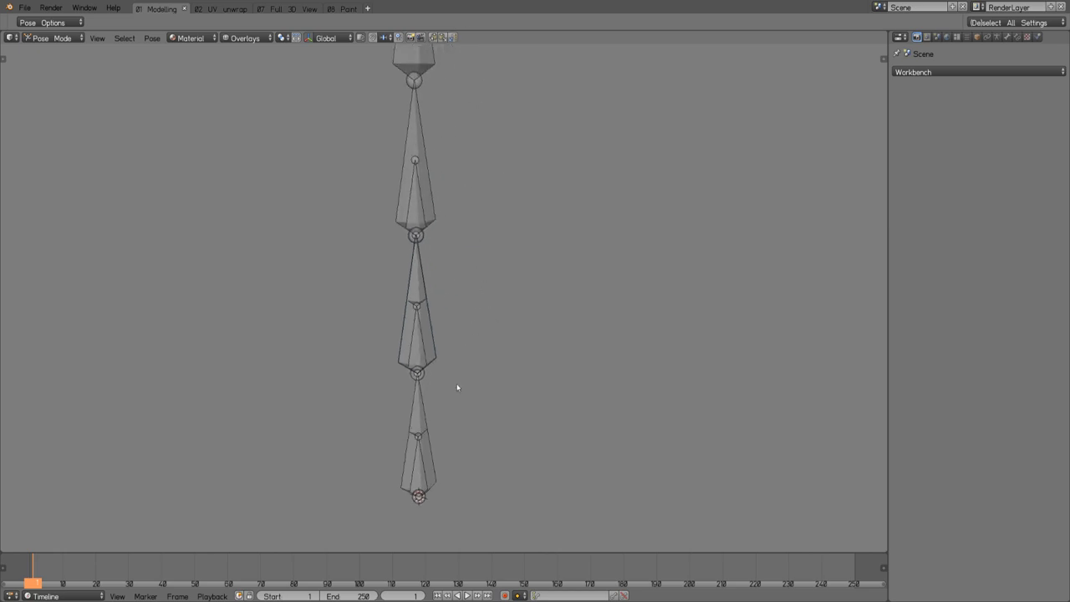
click(424, 463)
shift+click(431, 338)
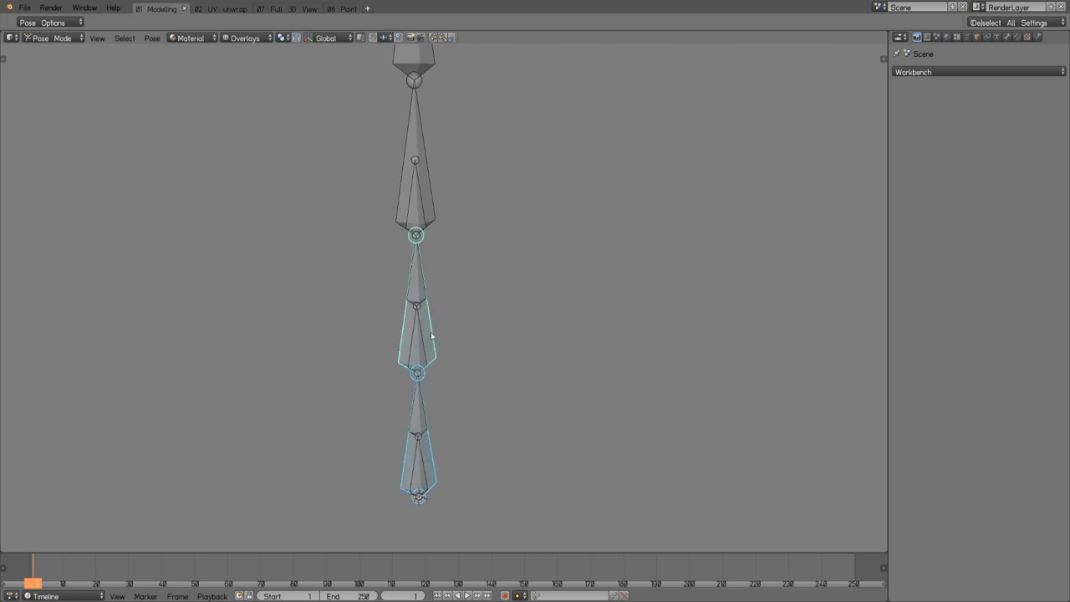
shift+click(428, 186)
key(alt+r)
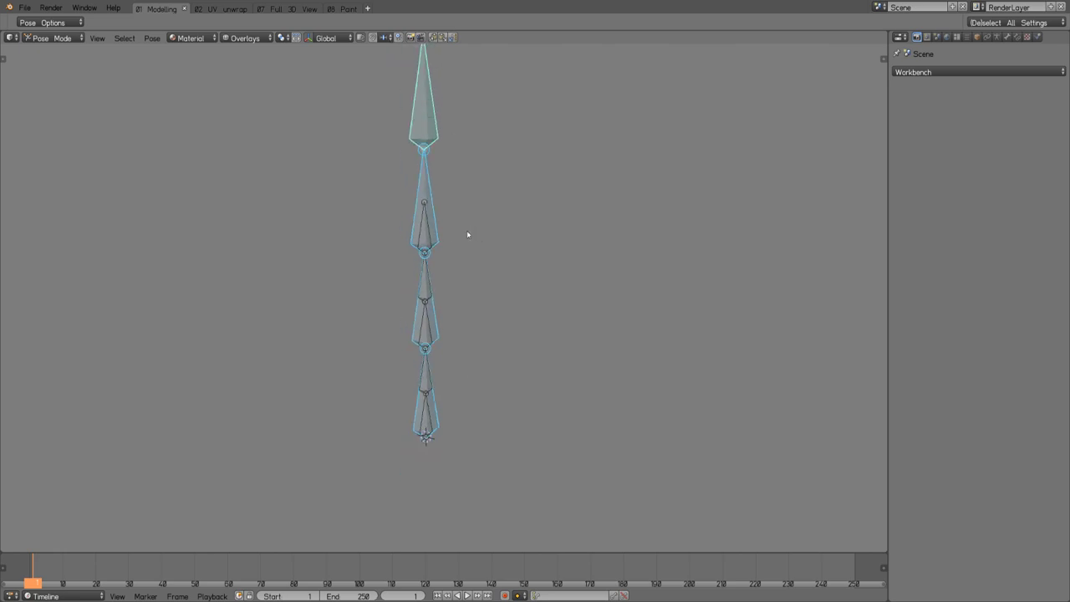
key(alt+g)
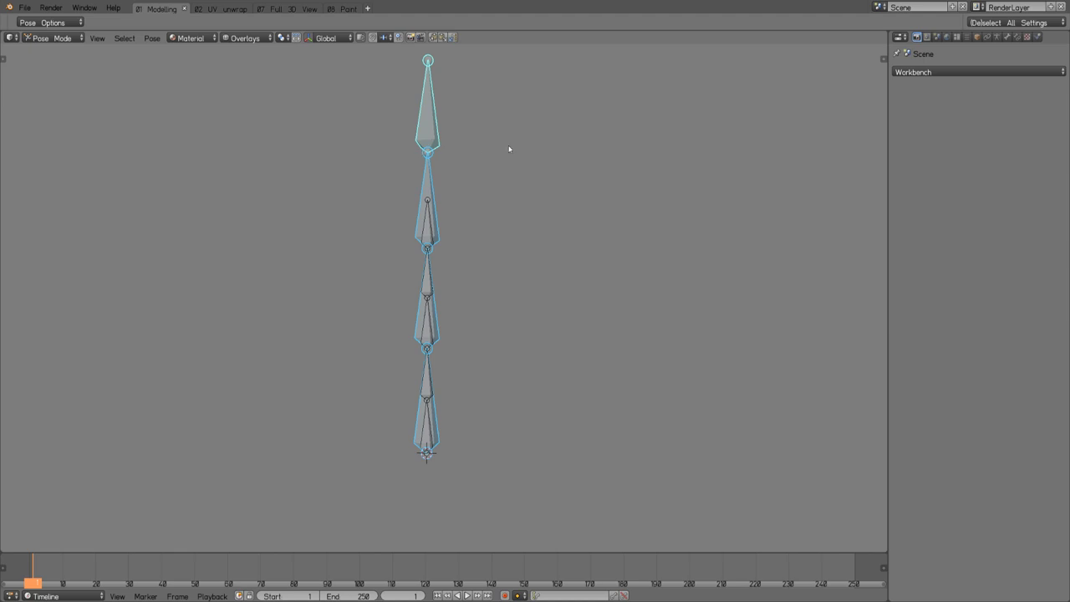
key(a)
Examine how the small inner bones are drawn inside the large see-through bones along the whole chain.
scroll(436, 127, up, 7)
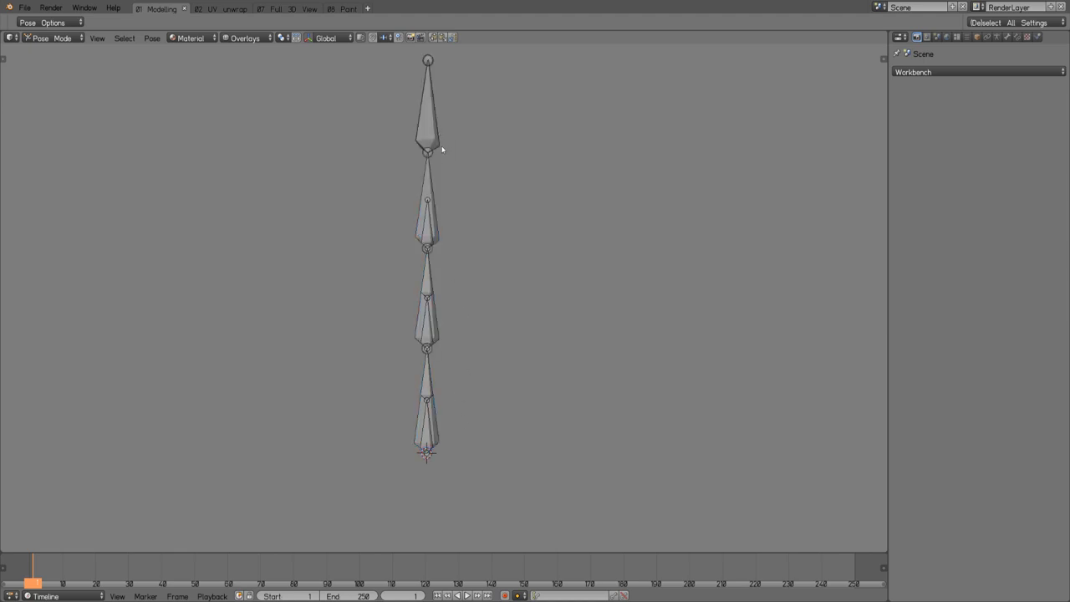
scroll(419, 167, down, 6)
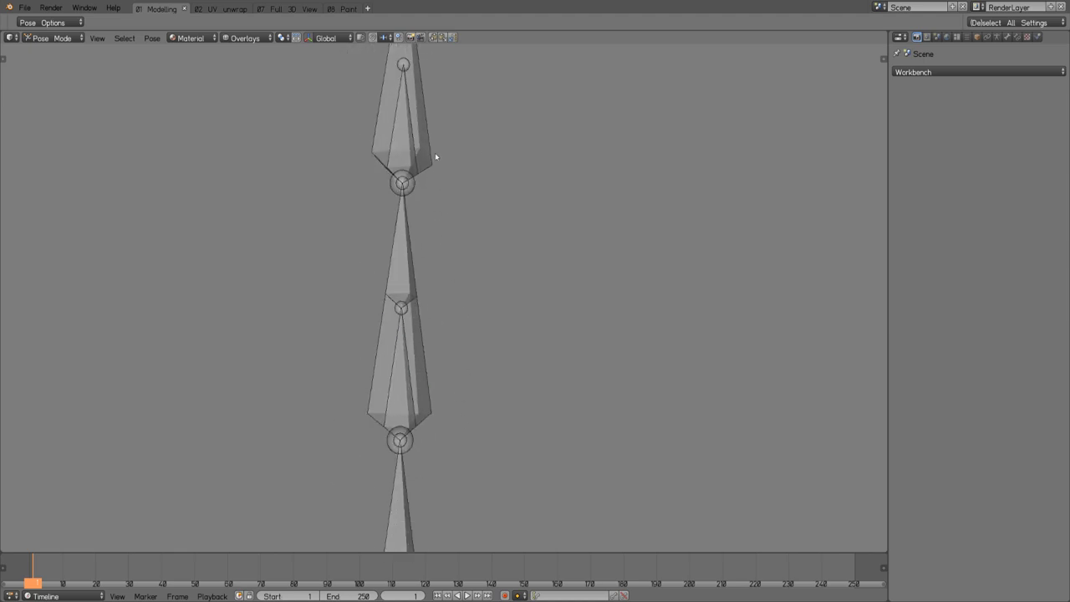
middle_drag(482, 240, 466, 126)
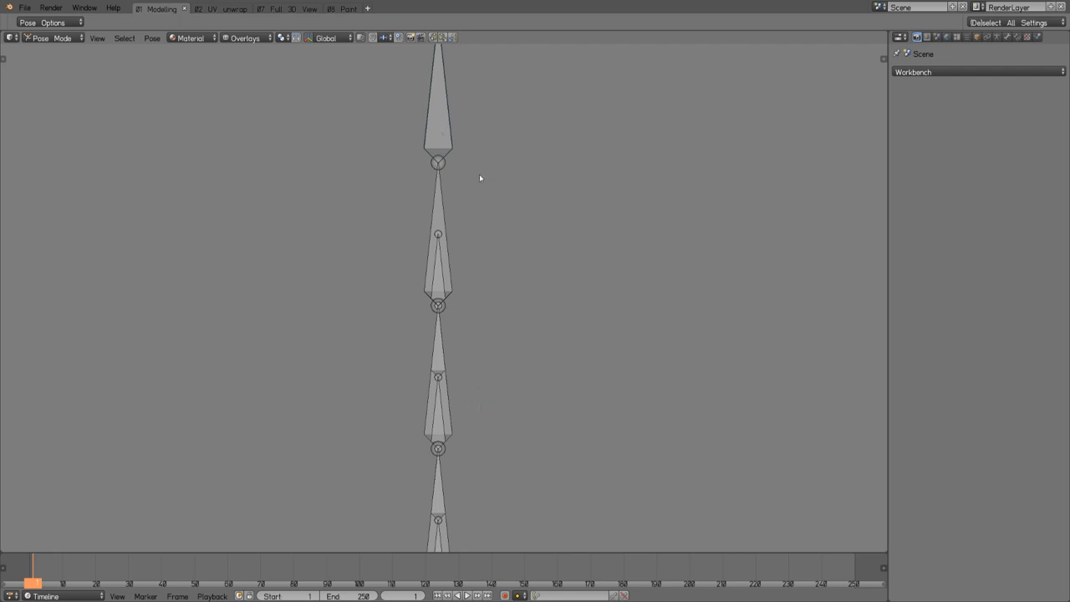
click(442, 358)
click(441, 365)
key(alt+a)
scroll(469, 354, down, 3)
shift+middle_drag(488, 361, 485, 308)
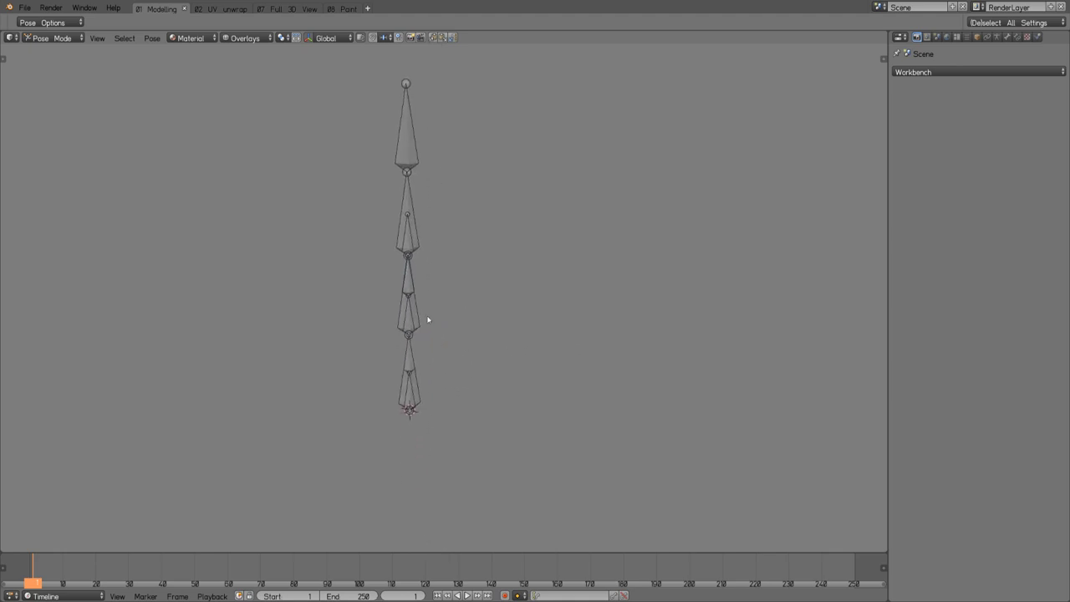
scroll(427, 320, up, 4)
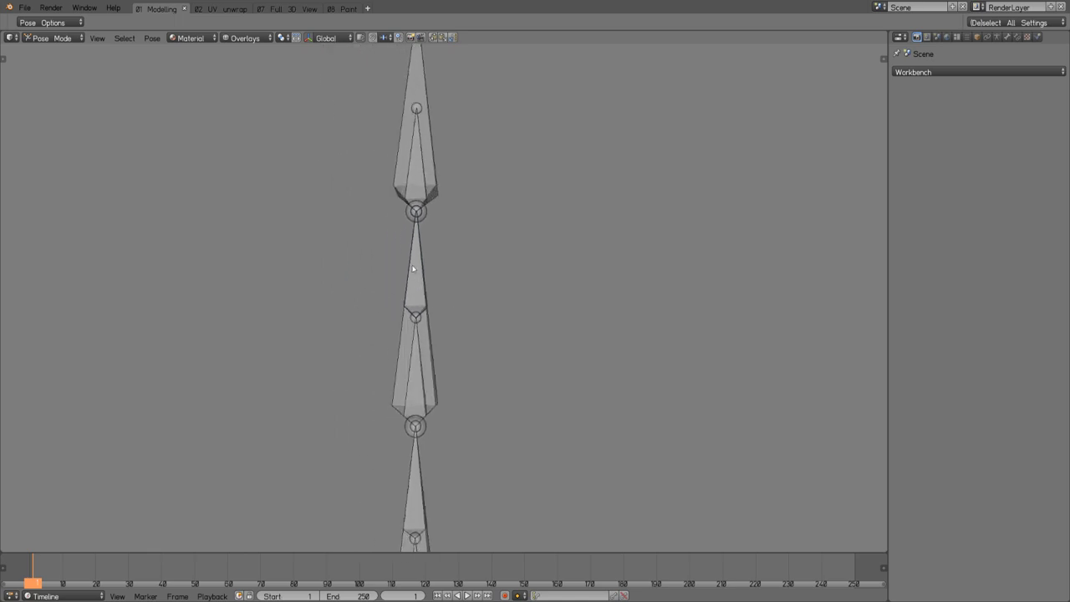
scroll(427, 334, down, 3)
mouse_move(478, 340)
shift+middle_down()
mouse_move(490, 299)
mouse_move(566, 310)
mouse_move(483, 292)
shift+middle_up()
scroll(468, 294, down, 1)
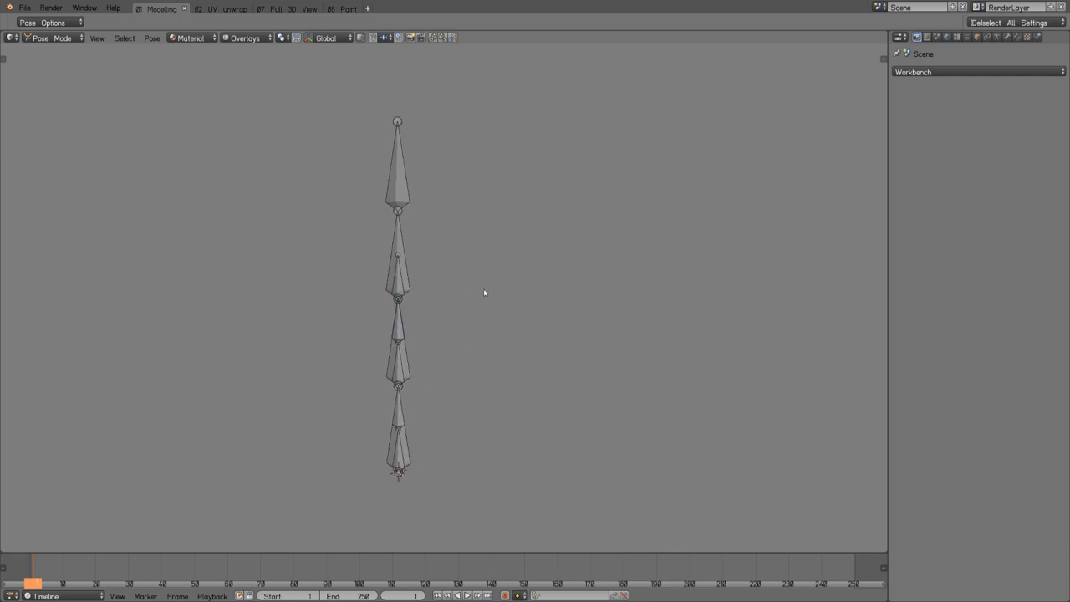
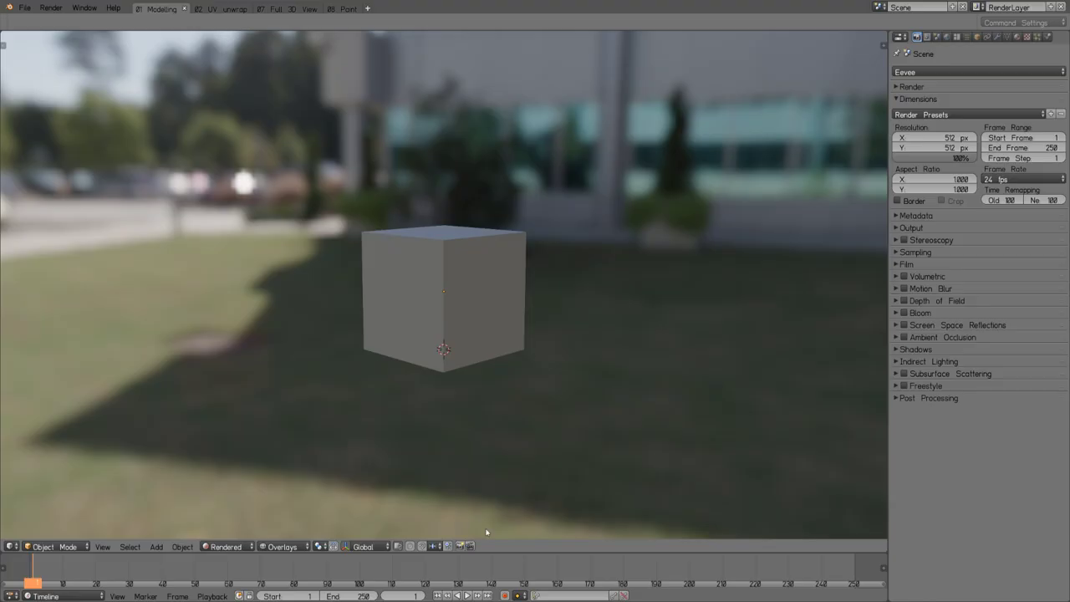
Flip the viewport header to the top and change the render engine from Eevee to Workbench.
right_click(499, 546)
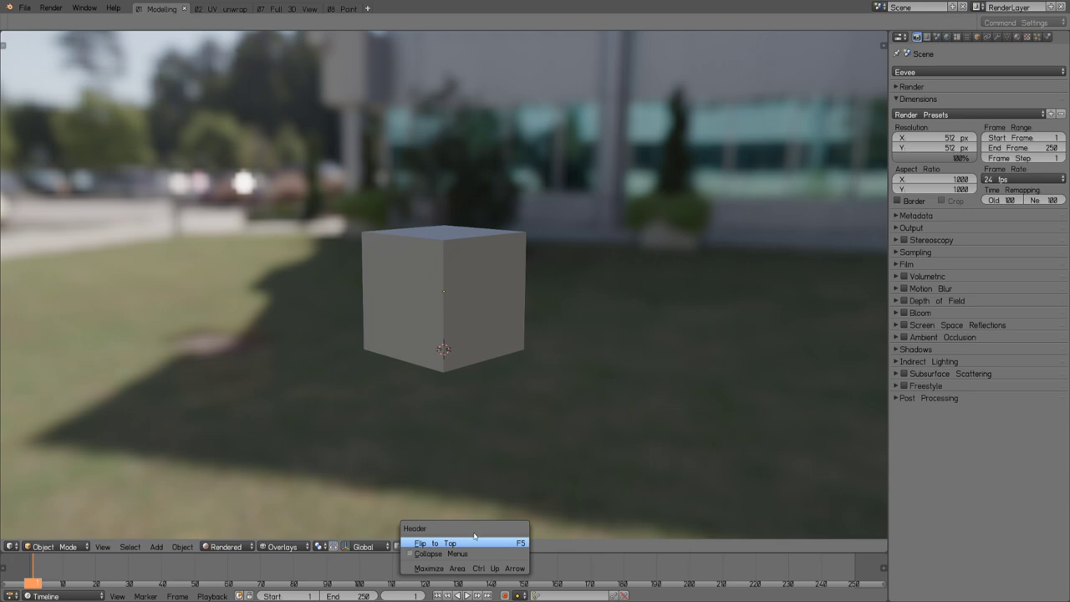
click(474, 541)
click(961, 72)
click(937, 60)
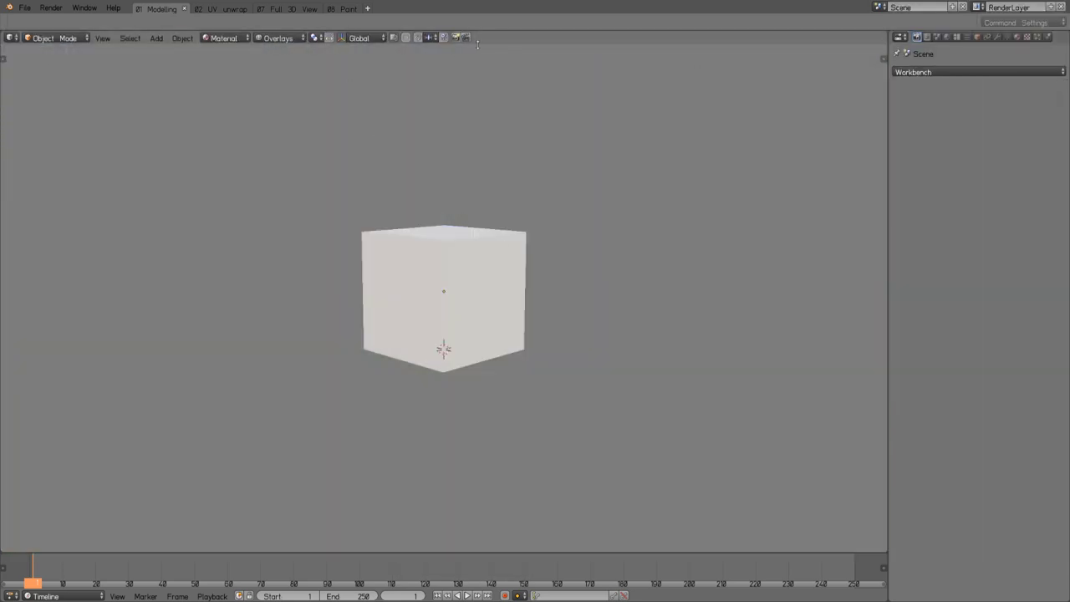
Show the properties region and tool shelf, look through the Sketchfab export settings and the transform tools, and hide both regions.
click(278, 38)
key(n)
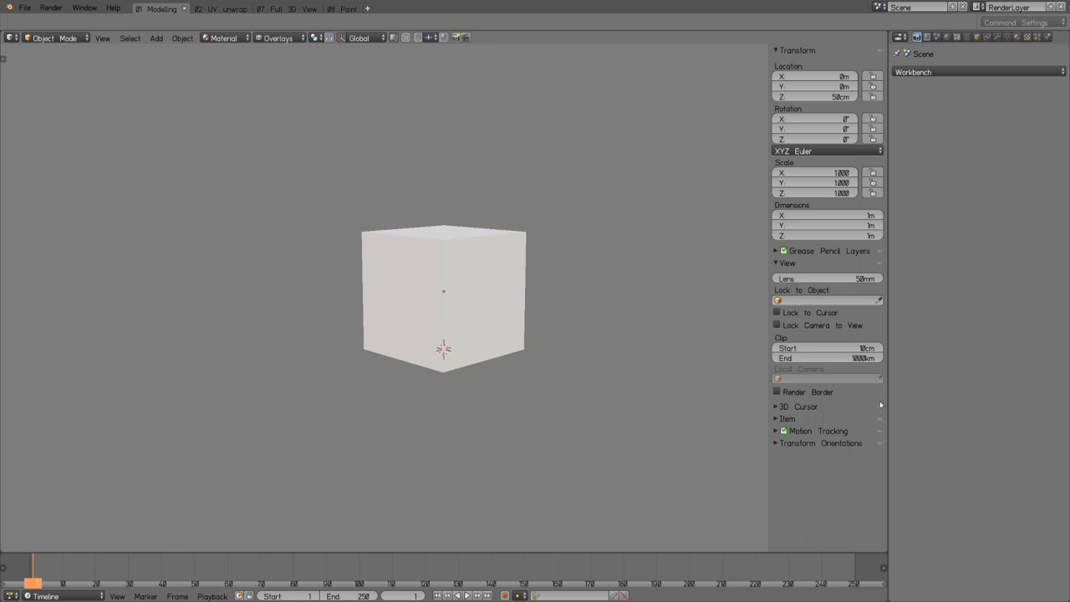
key(t)
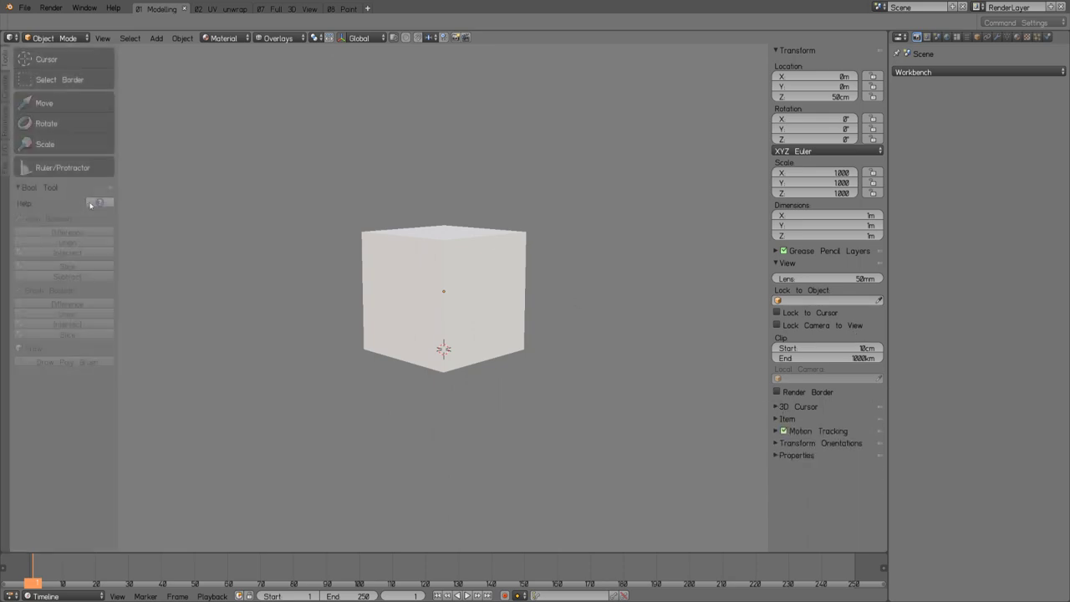
click(6, 142)
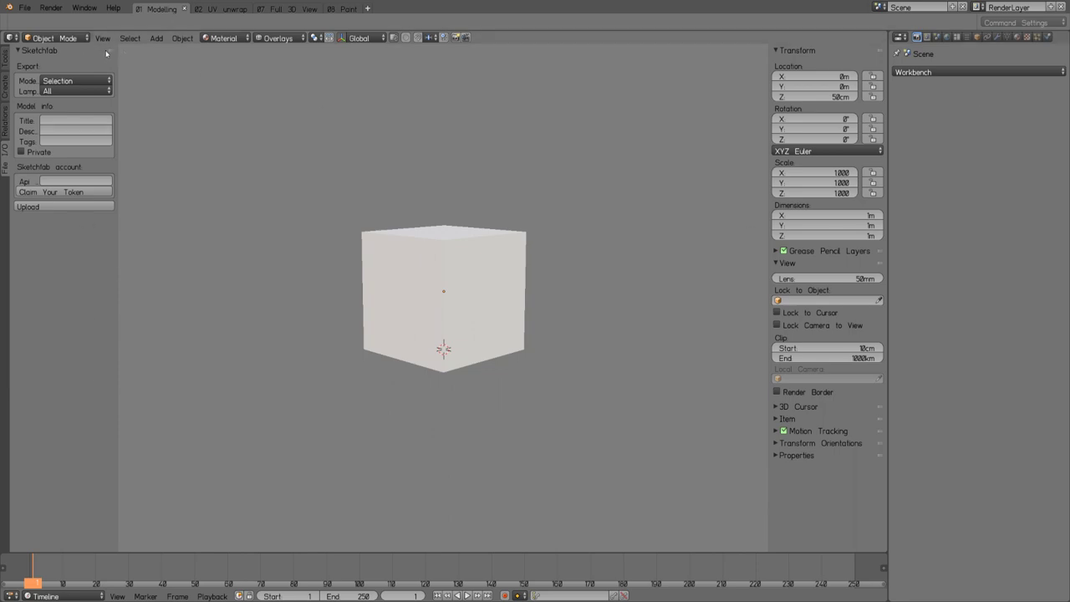
click(5, 60)
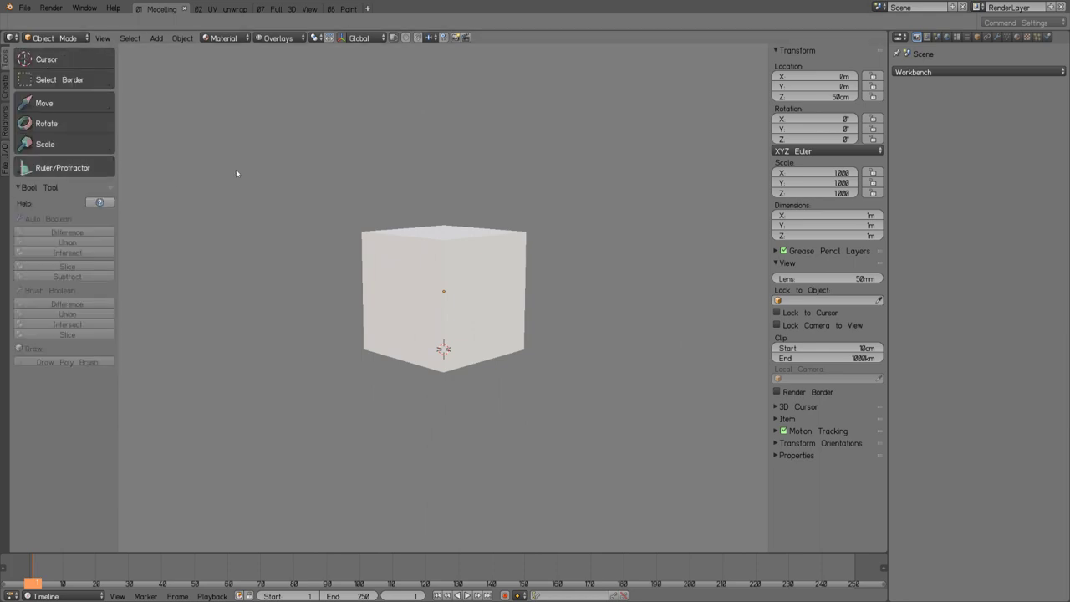
key(n)
key(t)
Look through the overlay options and the viewport's Add, Select and View commands, including the Viewpoint entries.
click(279, 38)
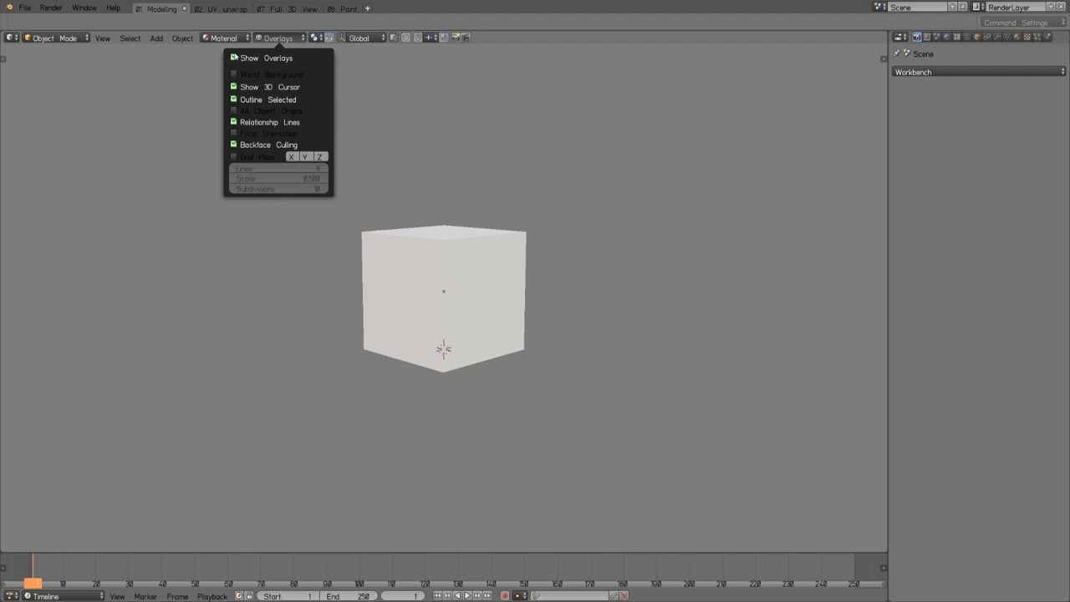
click(157, 38)
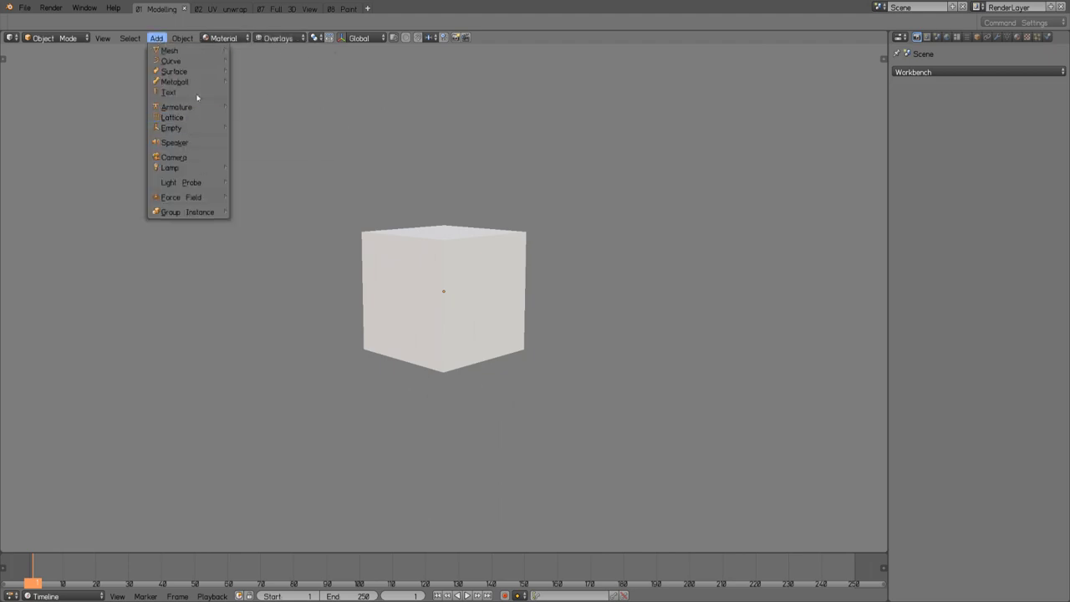
click(129, 39)
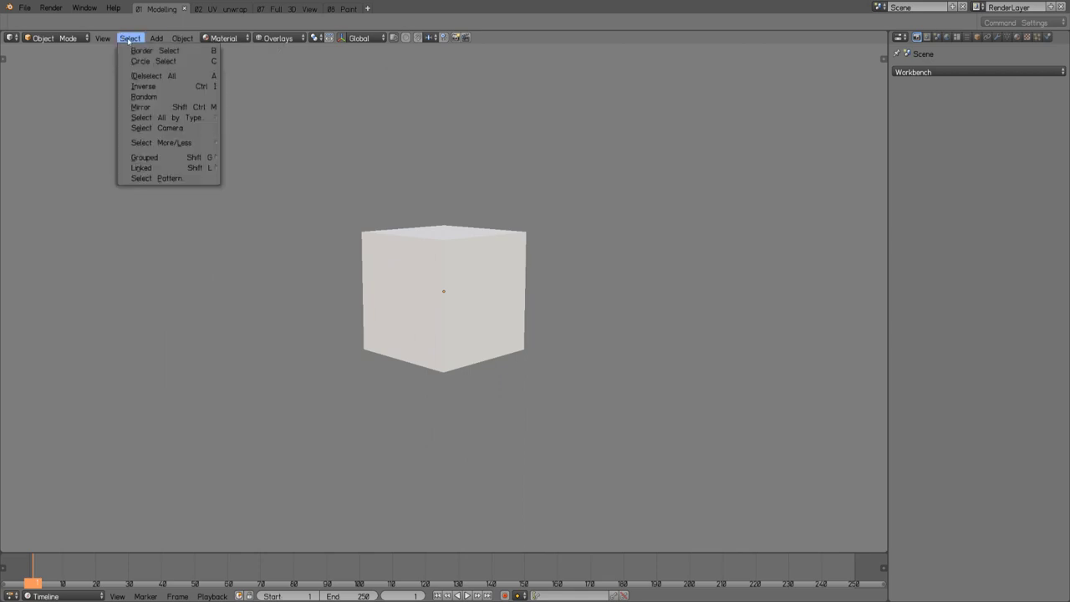
mouse_move(102, 38)
mouse_move(188, 126)
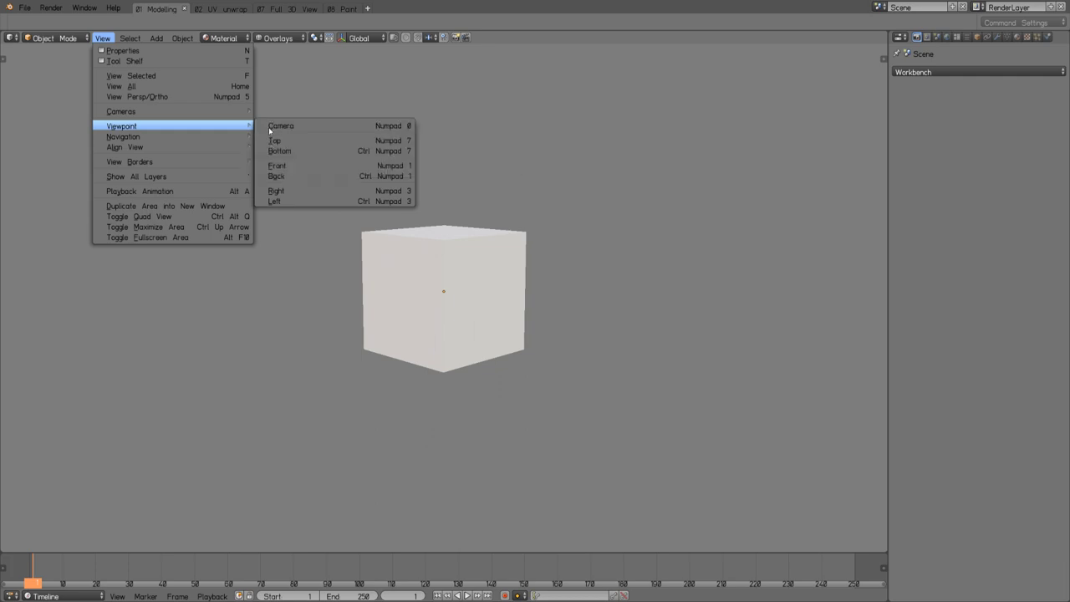
Turn all viewport overlays off and back on.
click(276, 39)
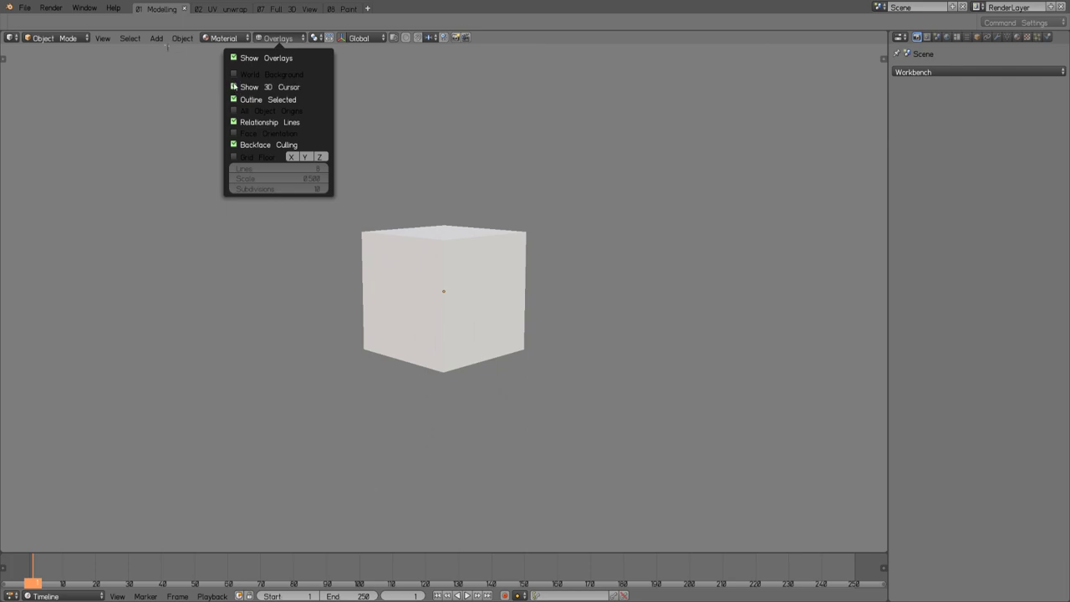
click(233, 58)
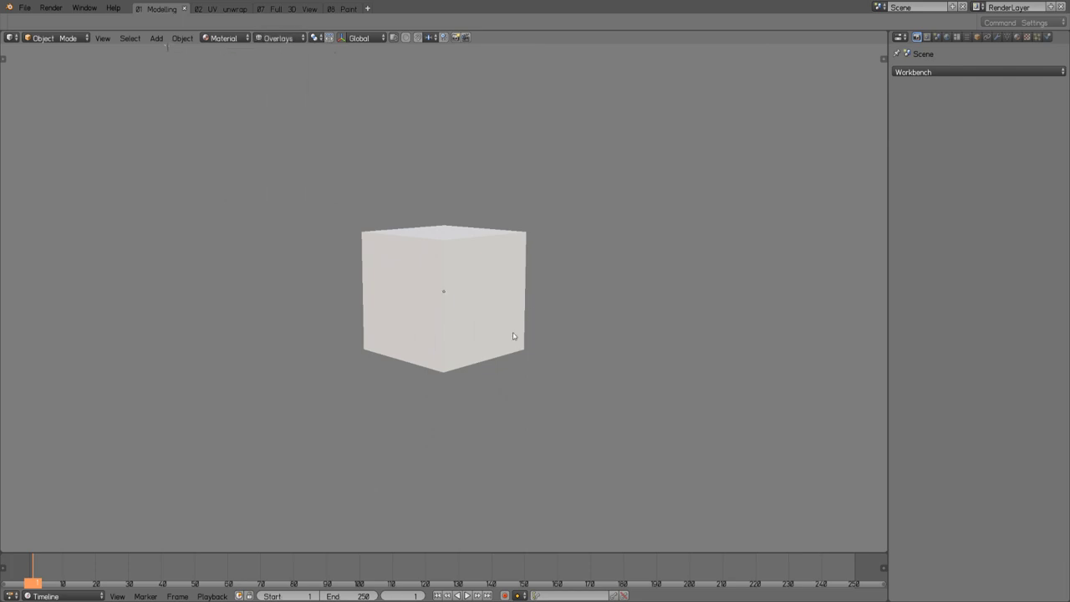
key(shift+alt+z)
scroll(299, 192, up, 5)
scroll(398, 229, down, 3)
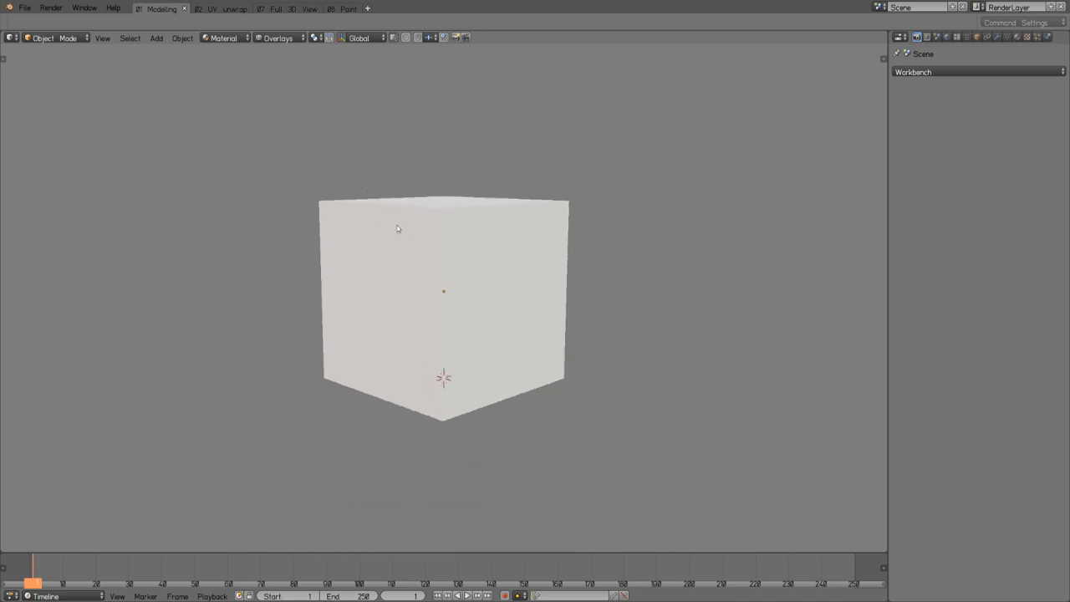
Toggle the 3D cursor overlay and the X and Y grid axes, returning each to its original state.
click(211, 39)
click(266, 39)
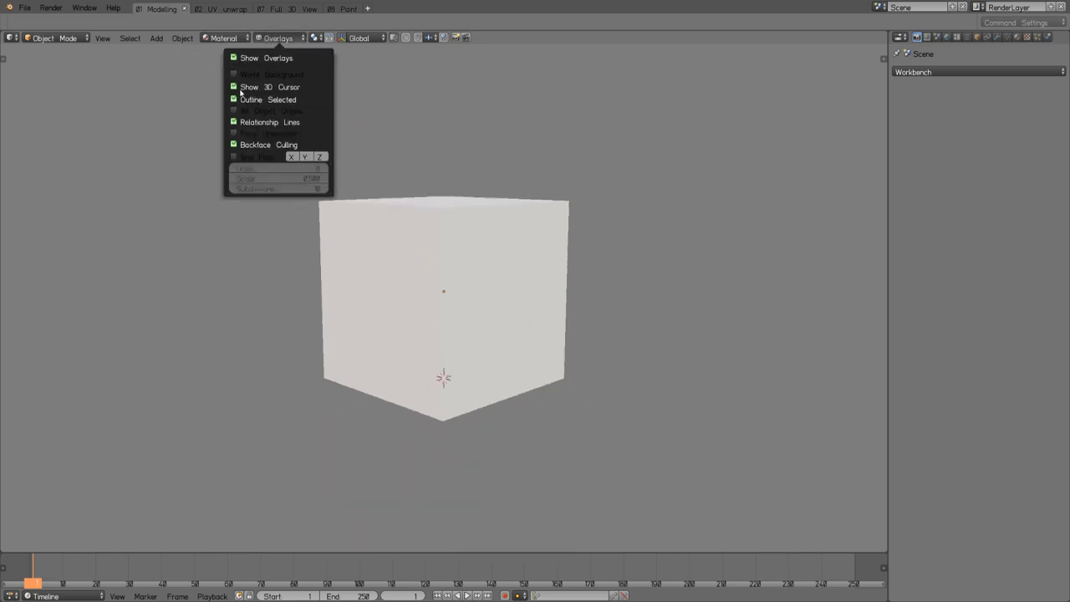
click(235, 88)
click(235, 88)
click(235, 88)
click(235, 88)
click(290, 157)
click(304, 158)
click(303, 157)
click(290, 157)
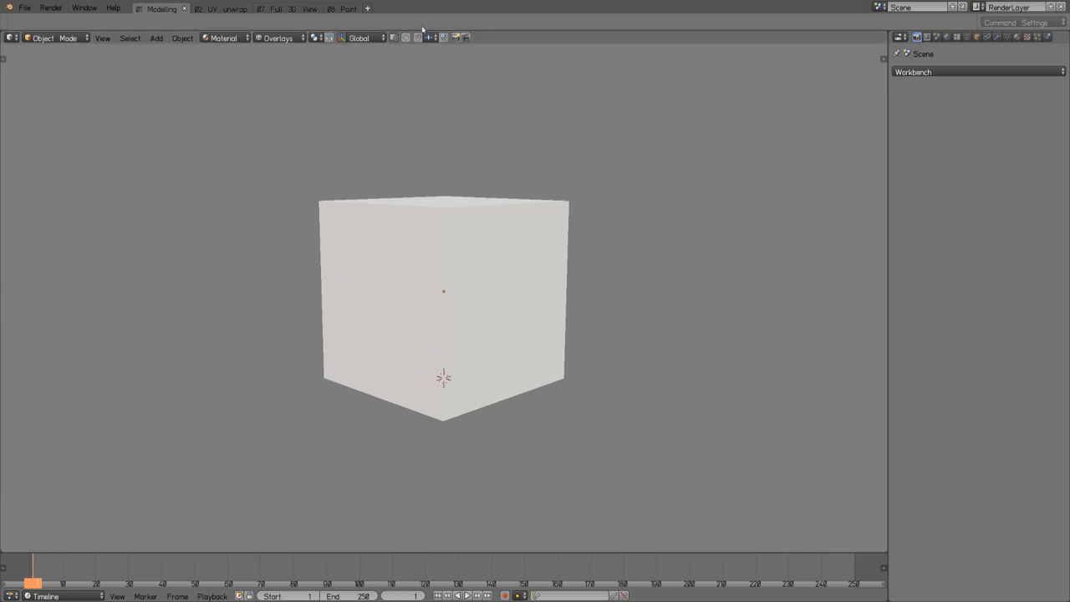
Look through the viewport's shading types and overlay options, and view the cube from farther away.
click(219, 37)
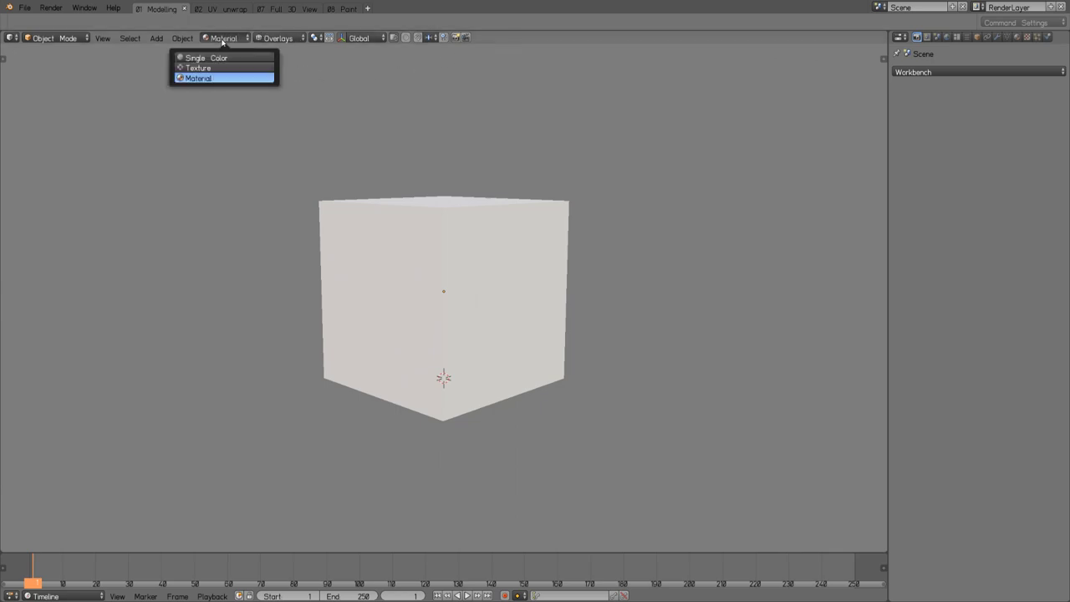
click(284, 39)
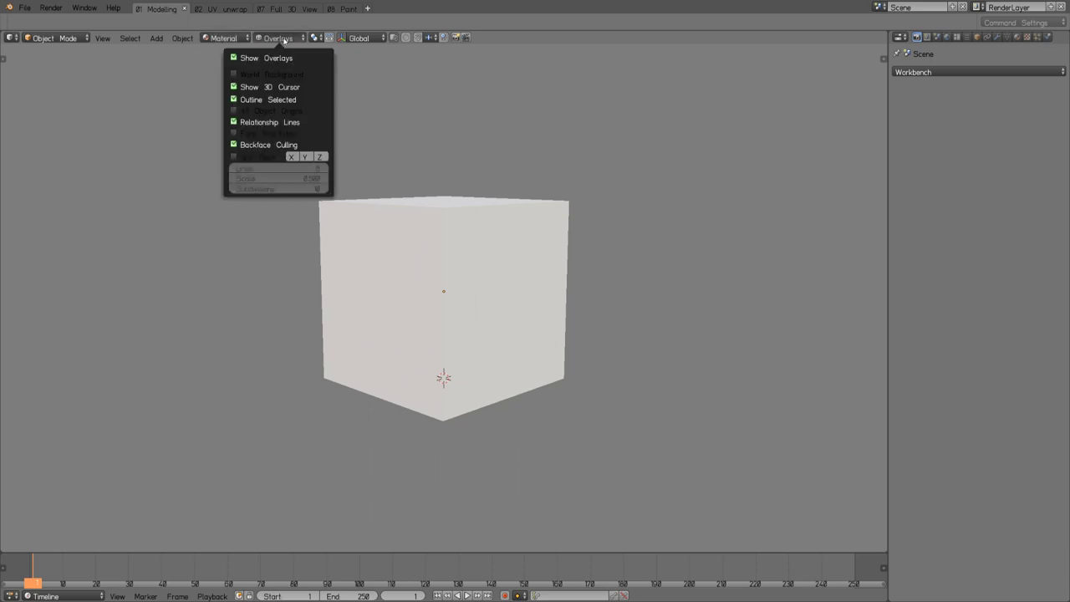
click(283, 38)
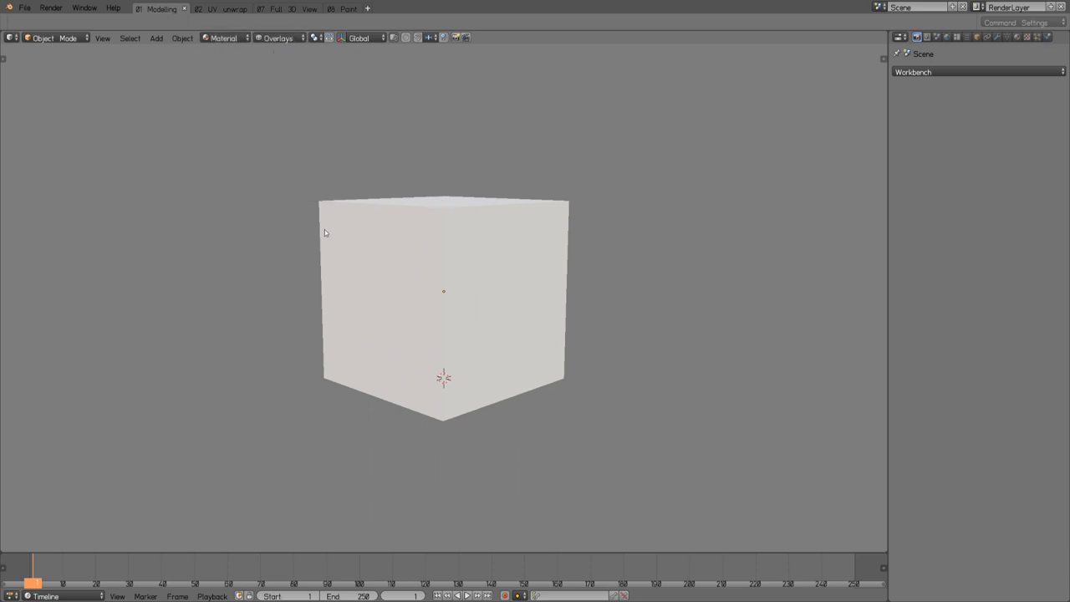
scroll(351, 228, down, 4)
scroll(451, 273, up, 2)
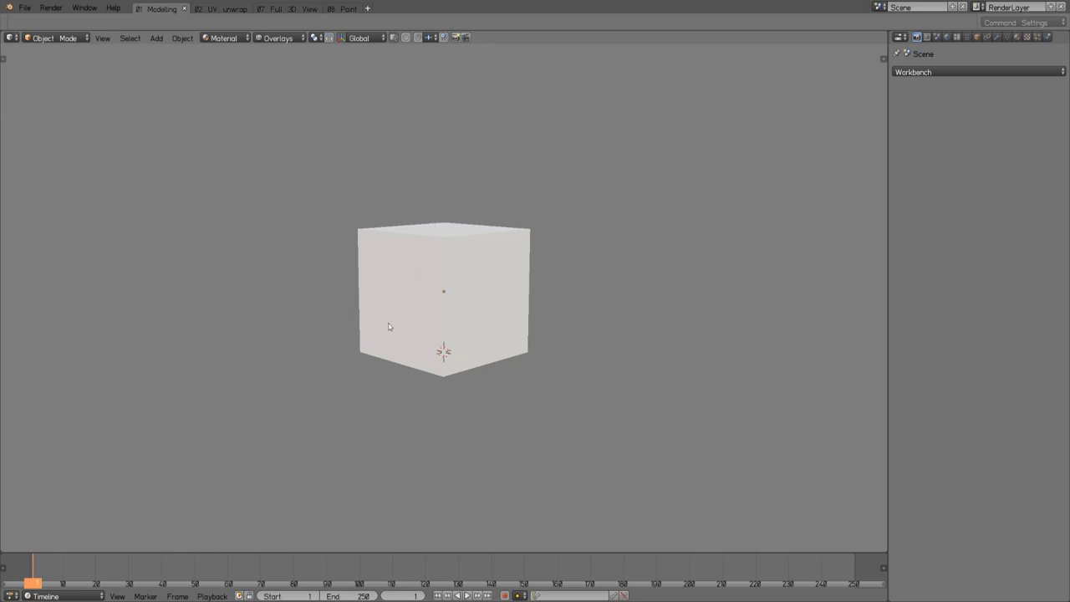
Set the viewport shading to Single Color with Flat Lighting.
click(228, 37)
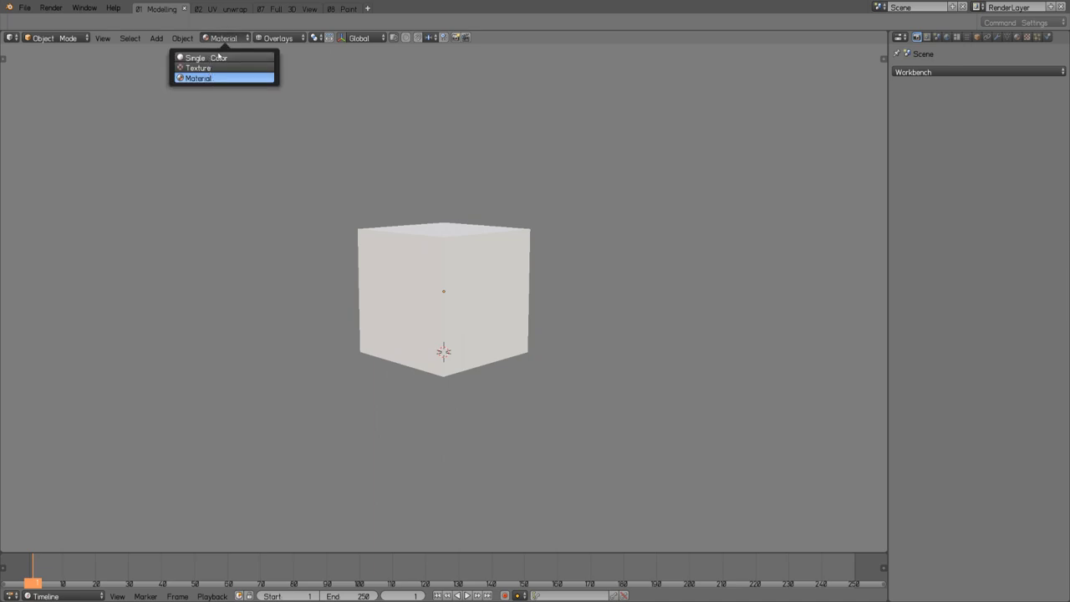
click(231, 38)
click(229, 39)
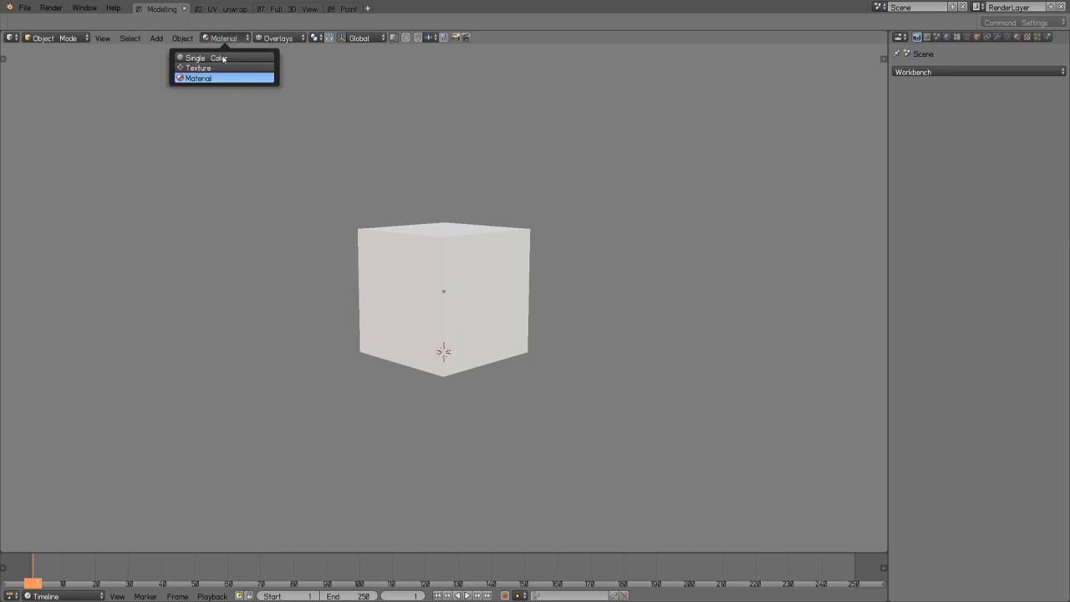
click(223, 58)
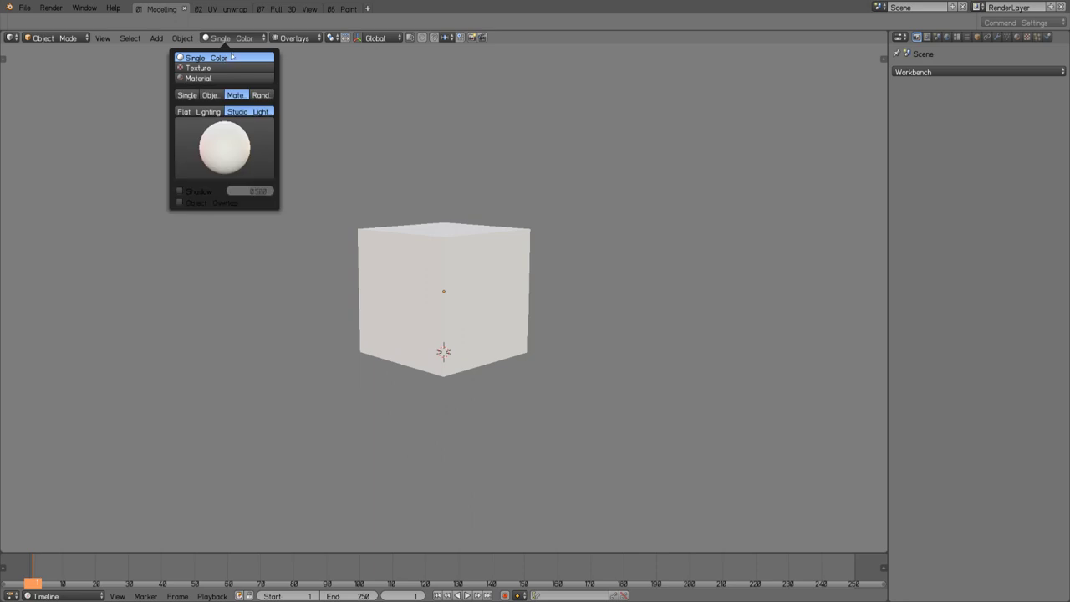
click(209, 112)
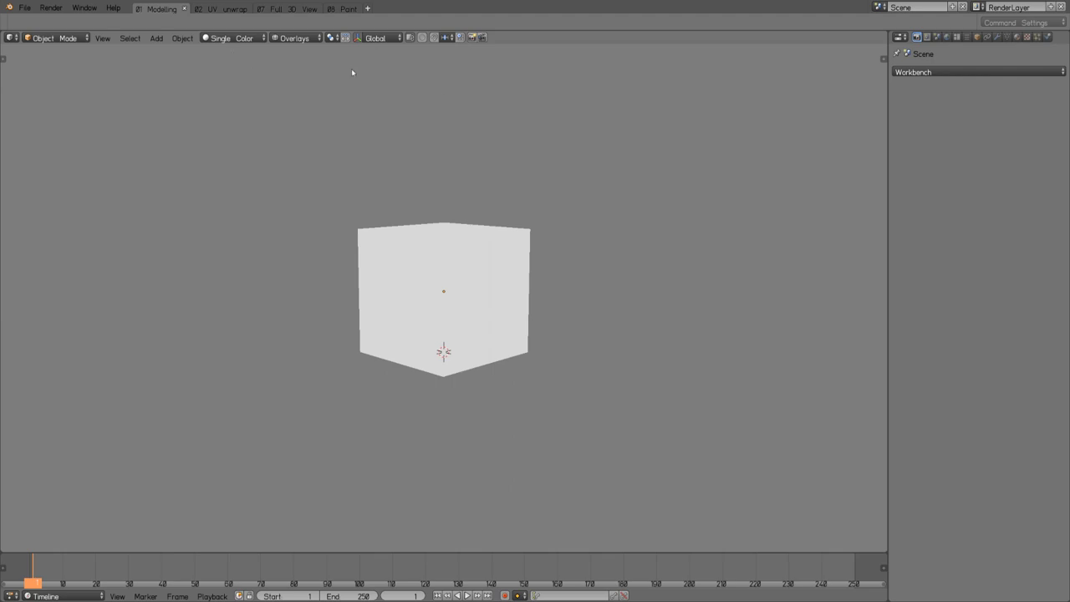
Try Texture shading and Material shading on the cube in the viewport.
click(231, 39)
click(210, 67)
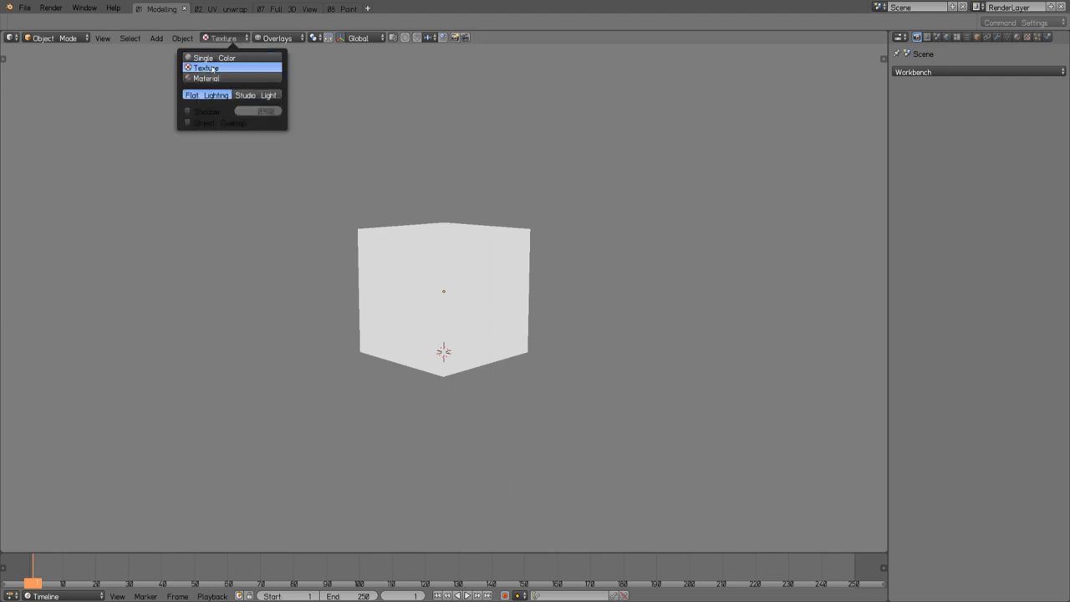
click(225, 39)
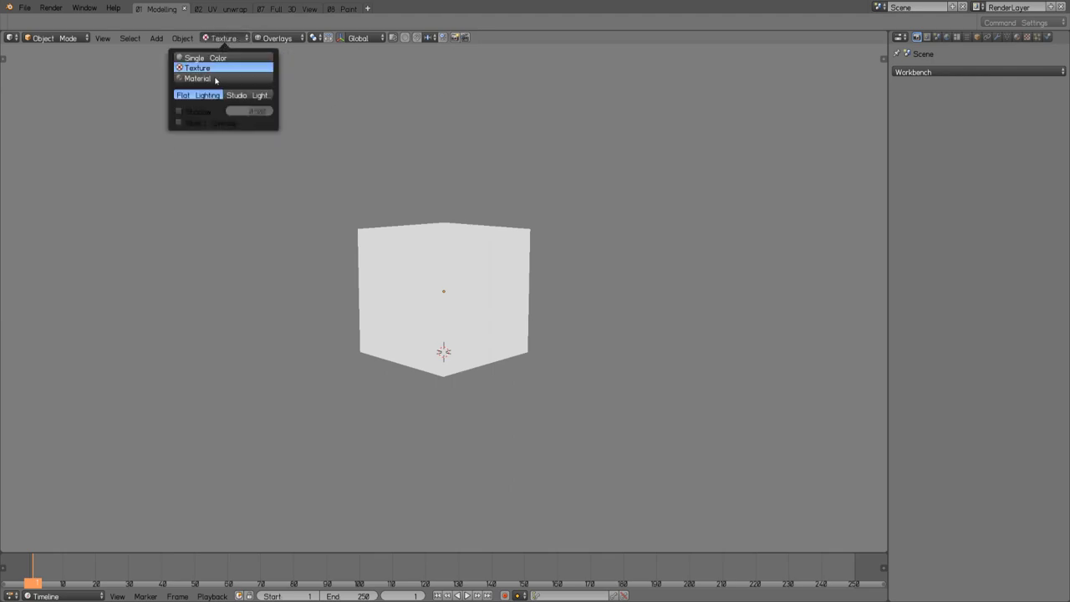
click(216, 79)
Set the viewport to Single Color shading with Studio Light and the Random color option.
click(219, 58)
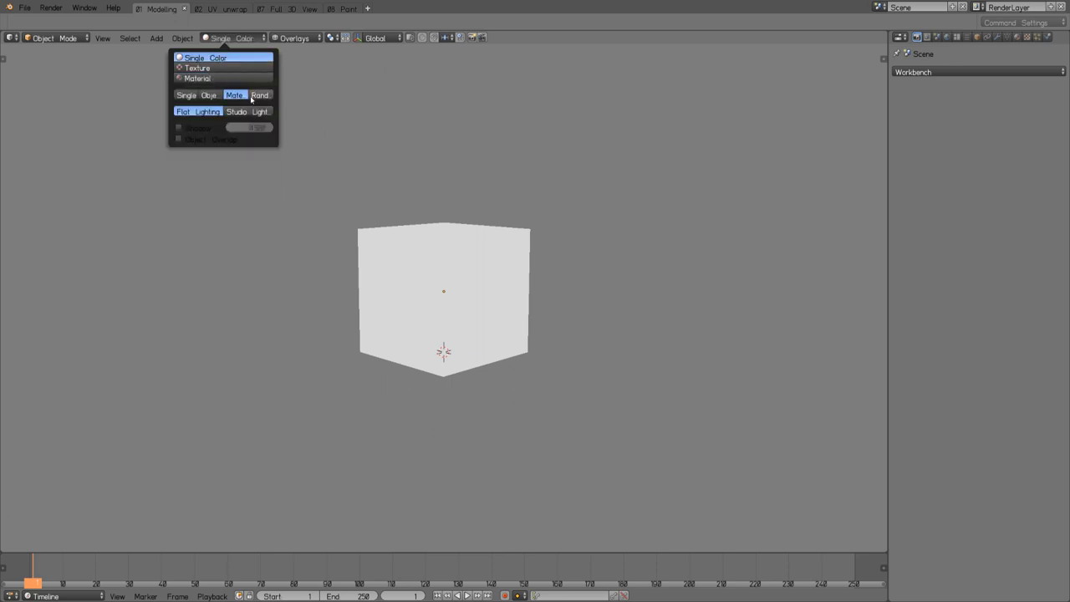
click(250, 111)
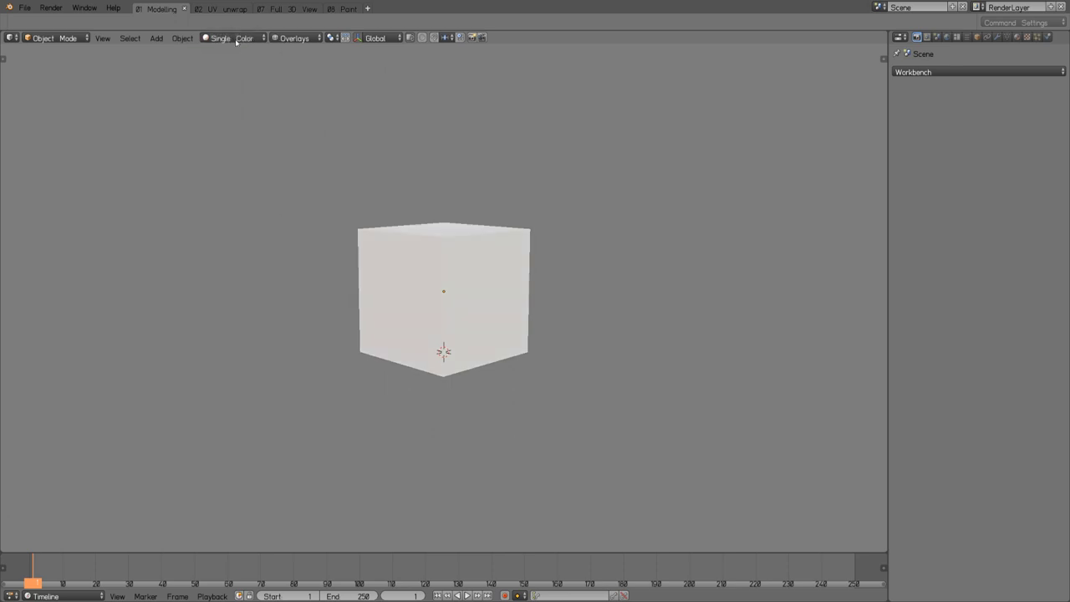
mouse_move(543, 251)
middle_down()
mouse_move(594, 296)
mouse_move(502, 242)
middle_up()
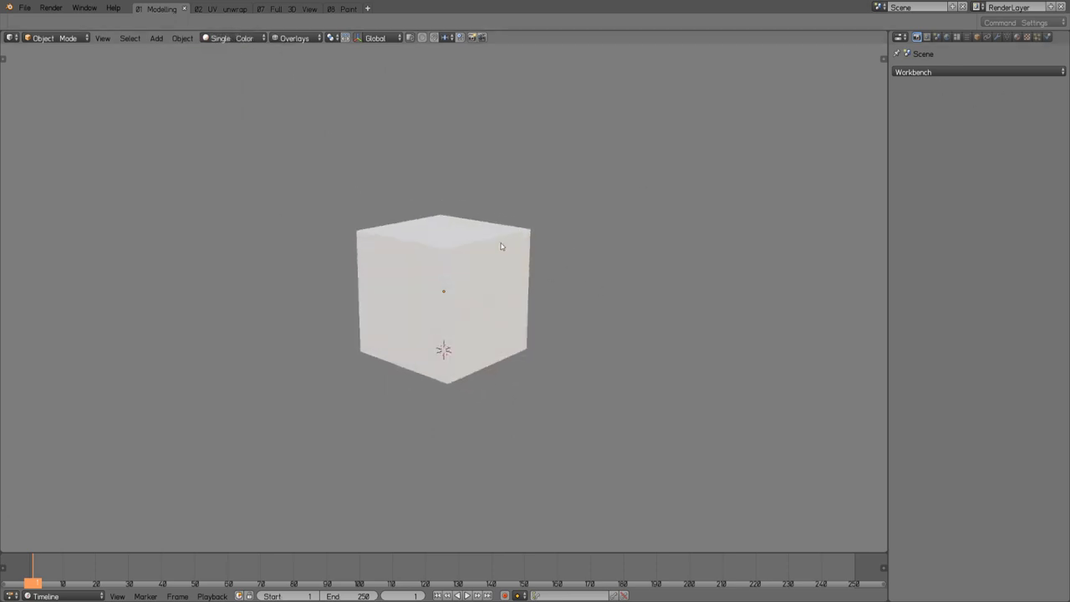
click(234, 38)
click(269, 95)
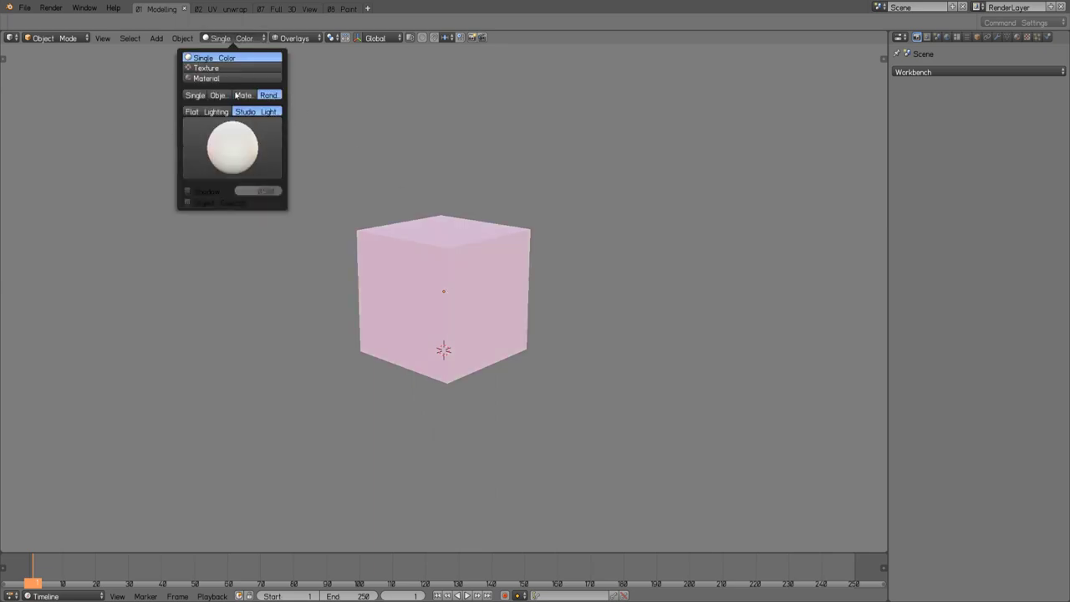
Duplicate the cube five times, spreading the copies around the original.
key(shift+d)
click(705, 276)
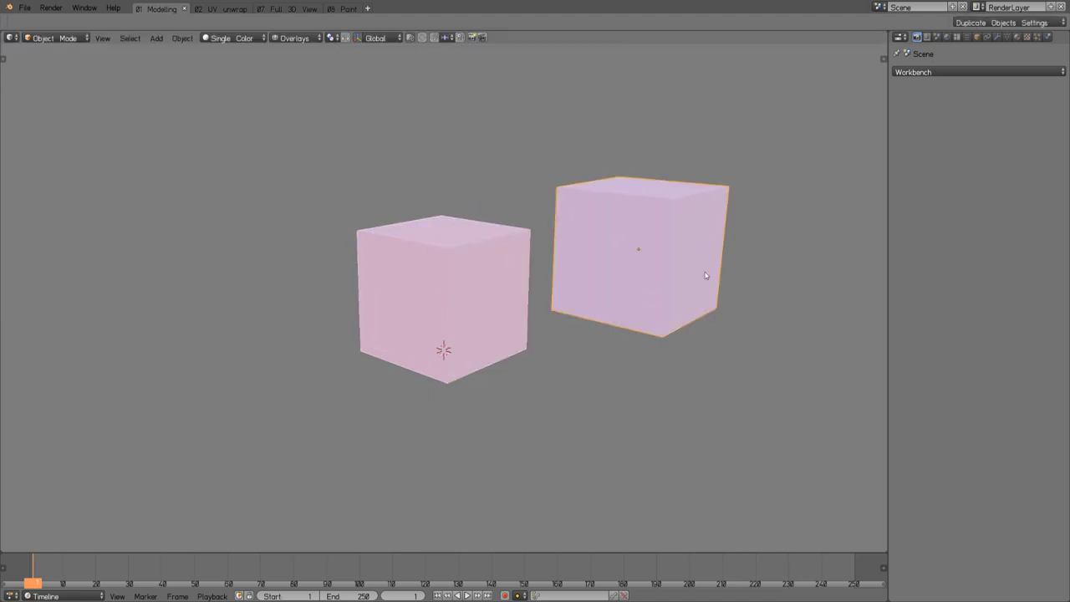
key(shift+d)
click(306, 215)
key(shift+d)
click(335, 422)
key(shift+d)
click(528, 204)
key(shift+d)
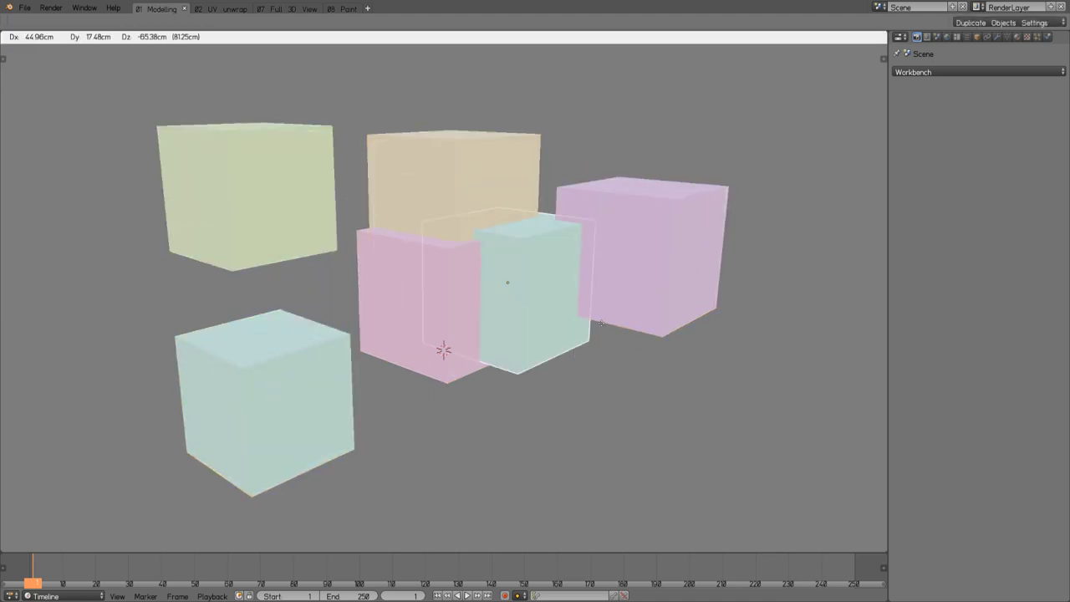
click(677, 428)
Look at the overlay and shading options, switch the cubes to Texture shading, and return to Single Color.
click(271, 38)
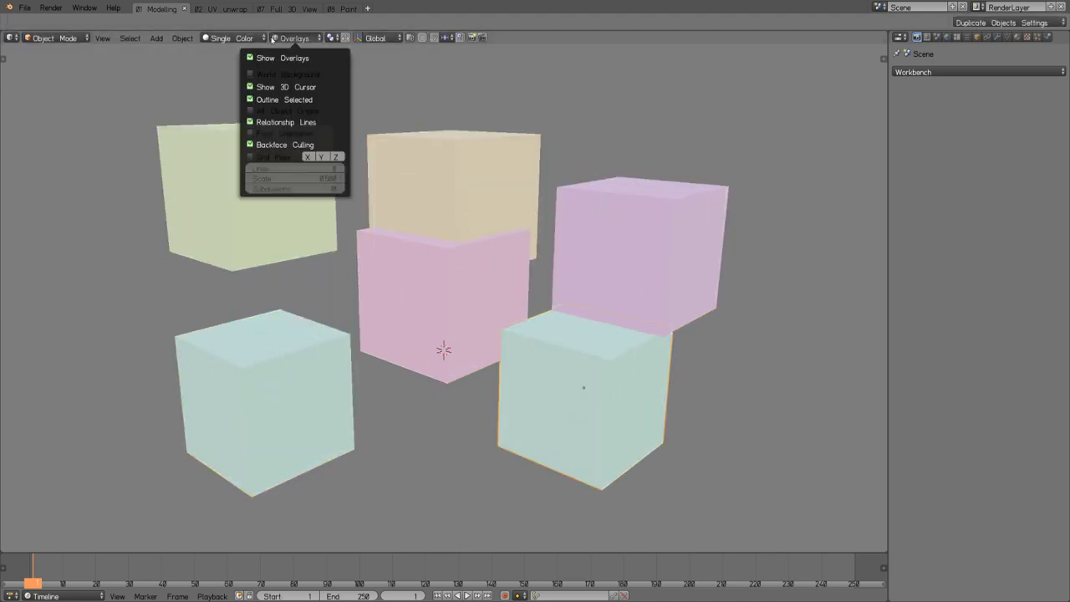
mouse_move(221, 38)
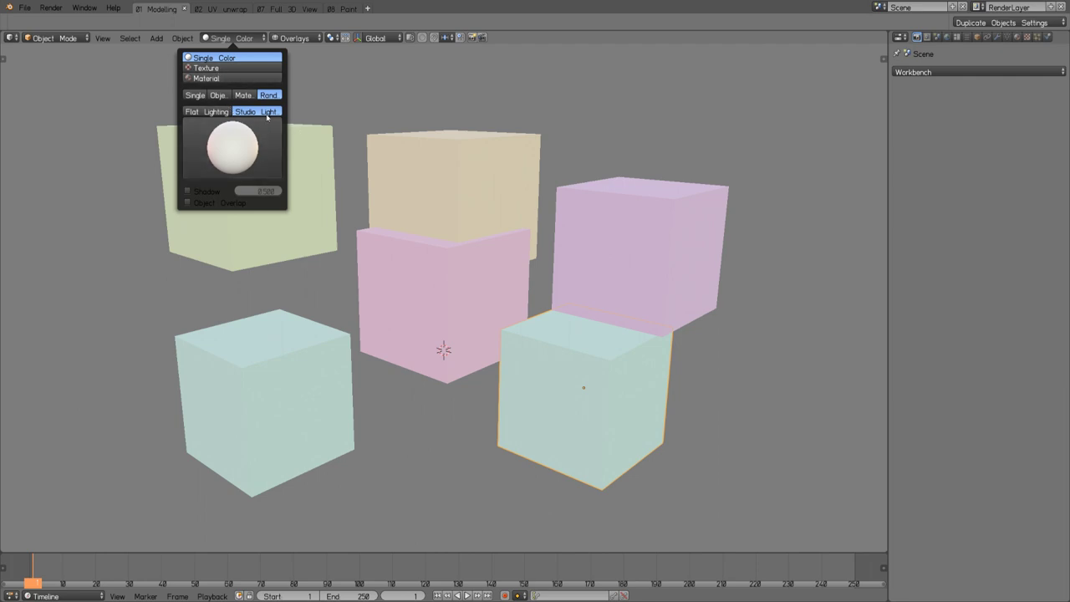
click(238, 39)
click(209, 68)
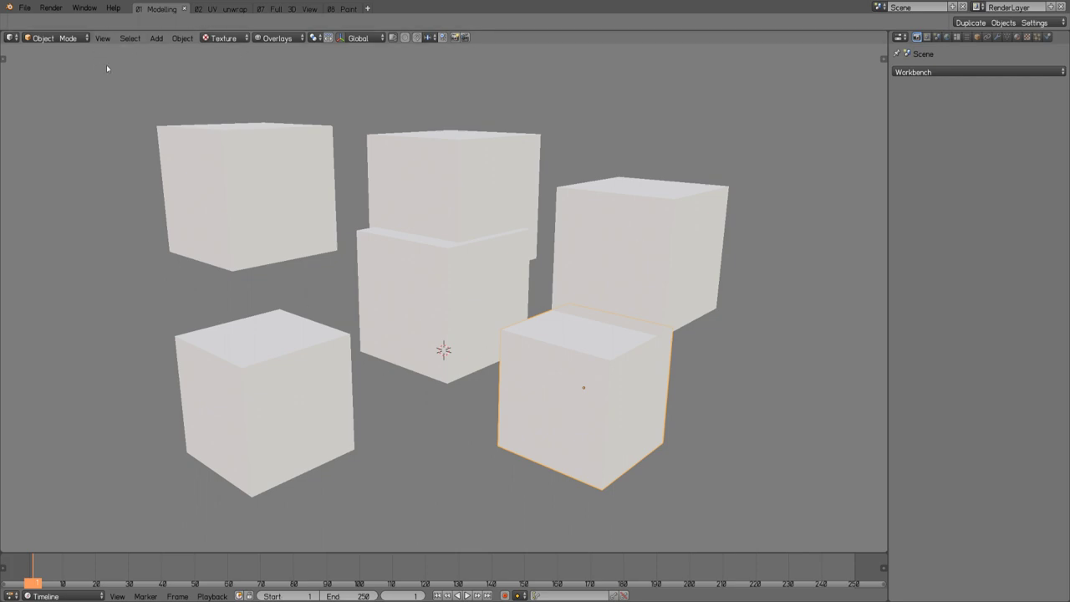
click(221, 39)
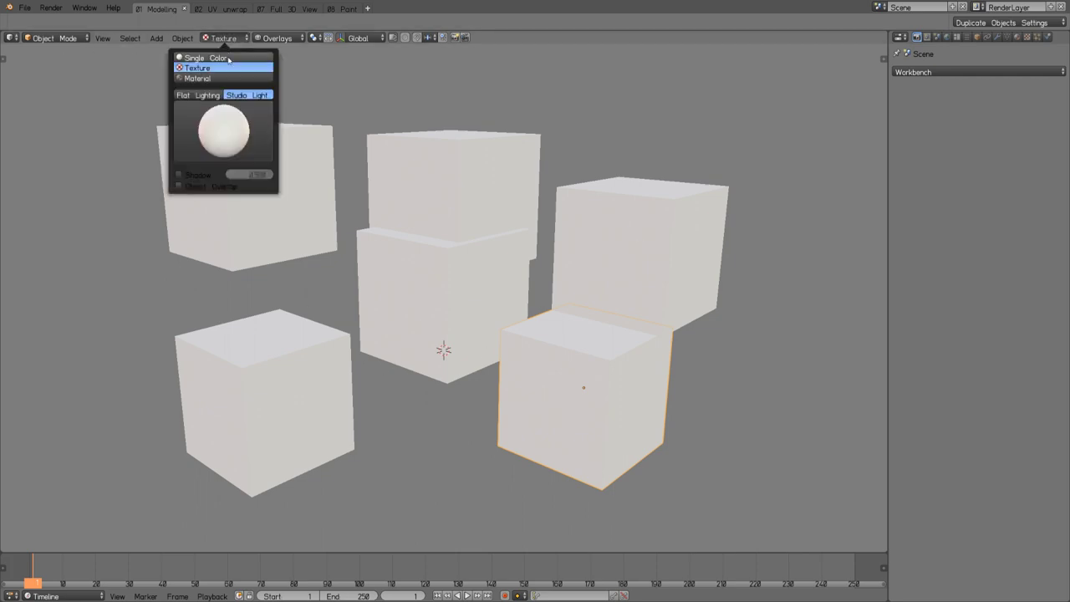
click(229, 58)
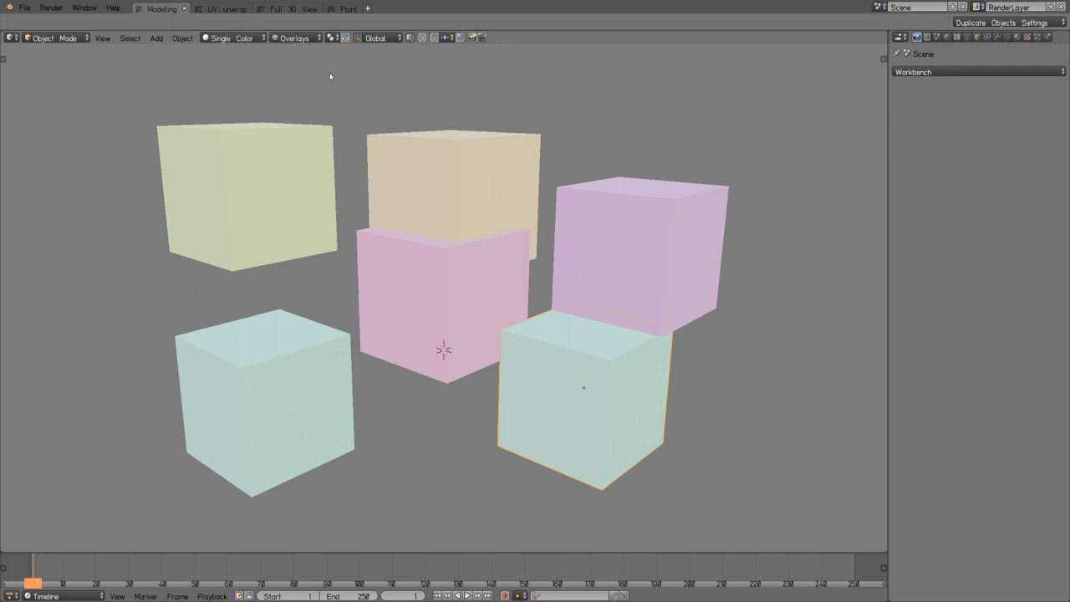
Select several of the cubes to show their selection outlines, and deselect everything.
click(291, 225)
click(336, 343)
click(445, 323)
click(446, 203)
key(a)
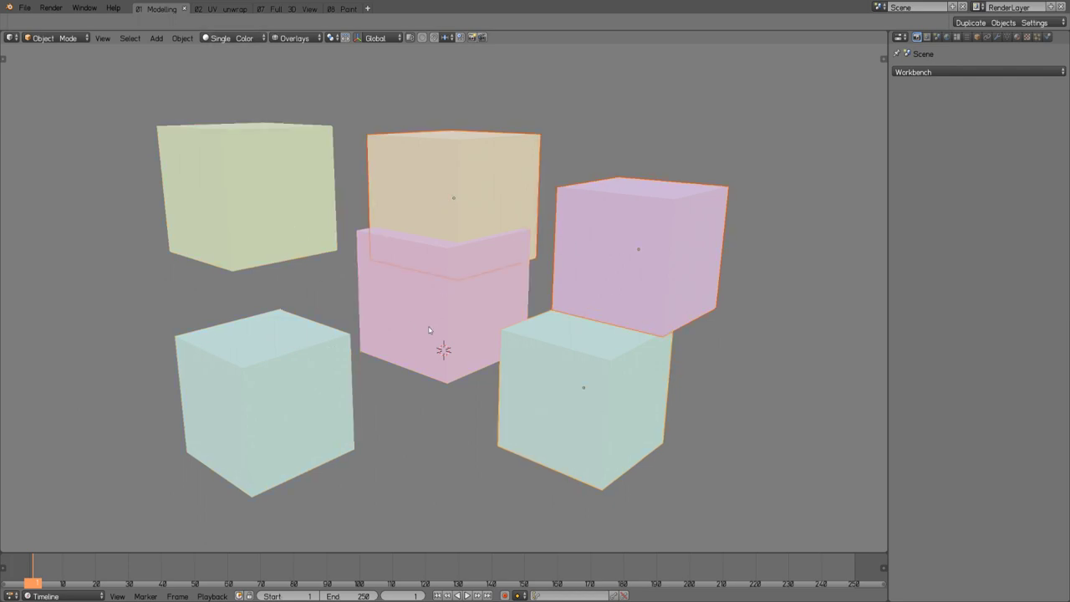
key(alt+a)
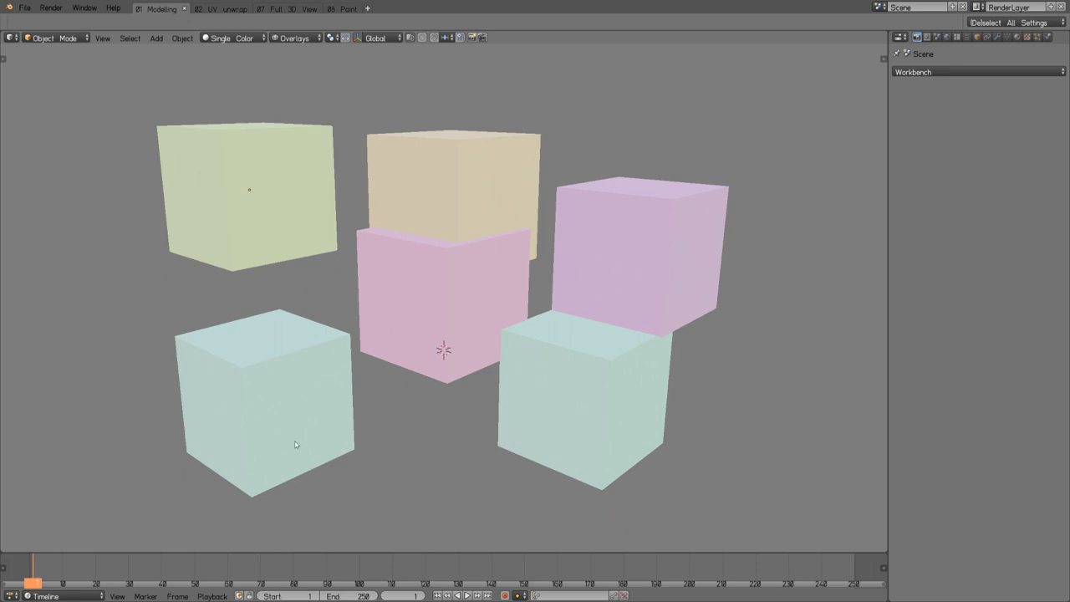